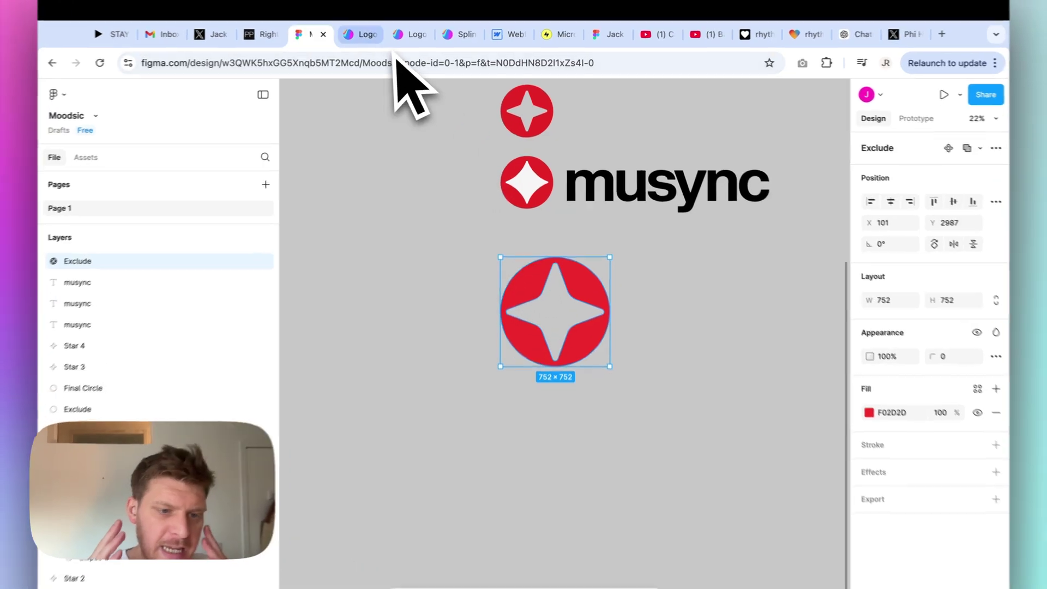
Select the Logo object in the ring scene, then open the musync logo file
{"action": "left_click", "coordinate": [371, 35]}
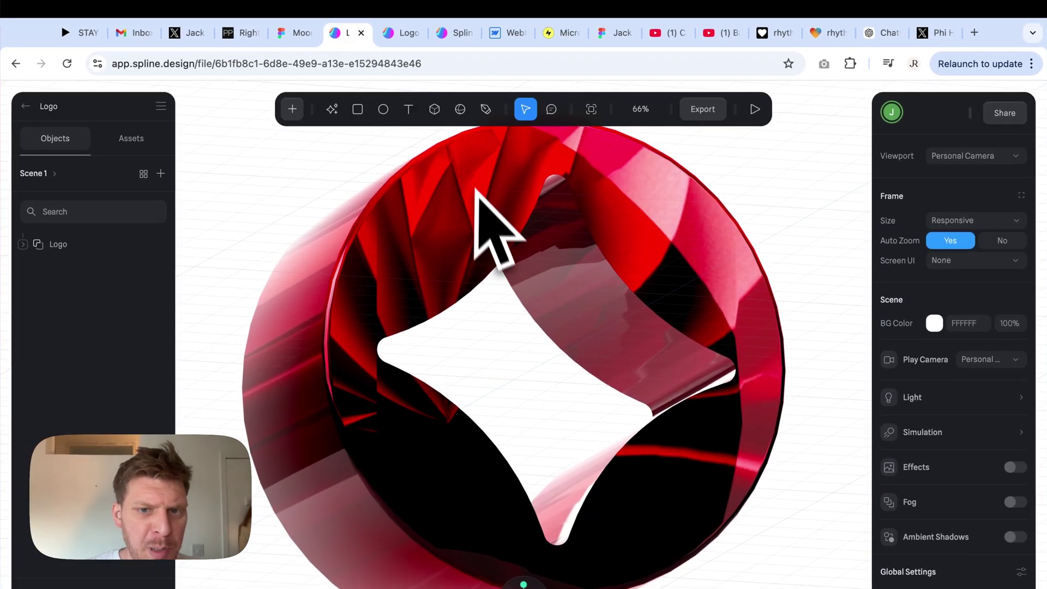
{"action": "left_click", "coordinate": [476, 191]}
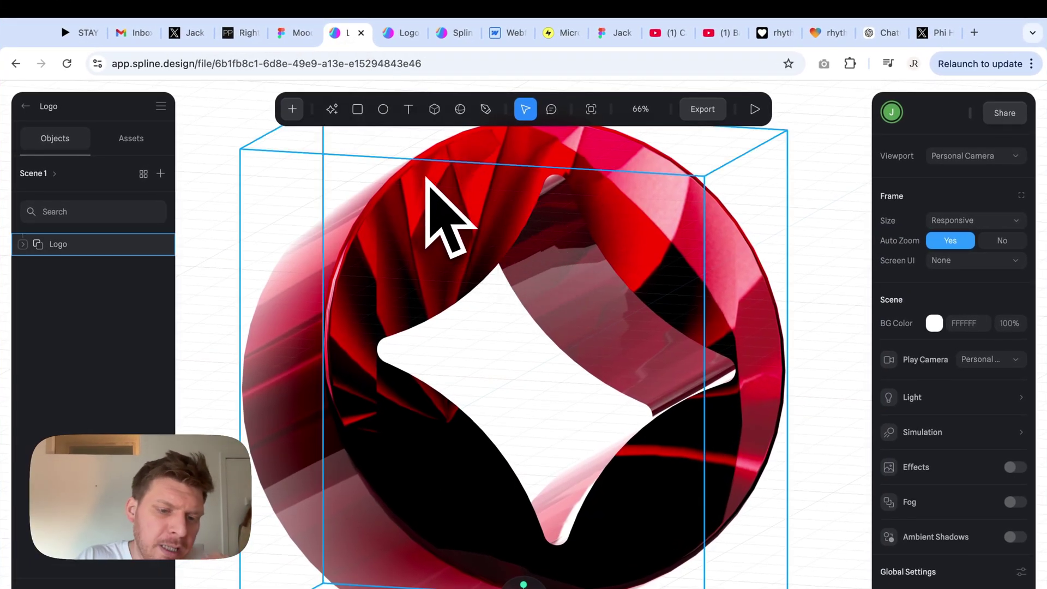
{"action": "left_click", "coordinate": [401, 33]}
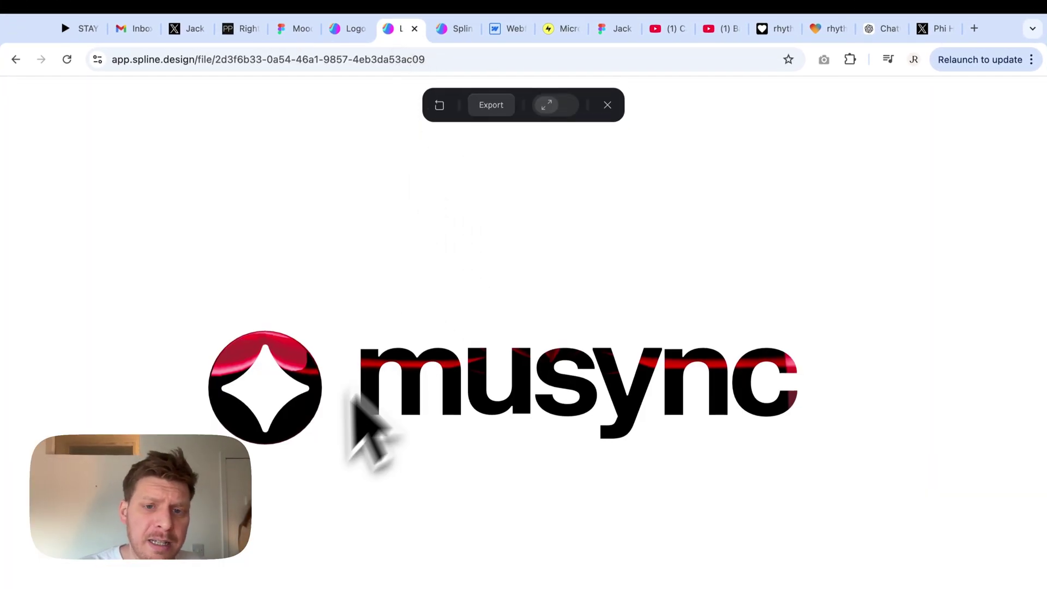
Replay the musync logo animation preview, then go to the spline.design homepage
{"action": "left_click", "coordinate": [556, 113]}
{"action": "left_click", "coordinate": [570, 106]}
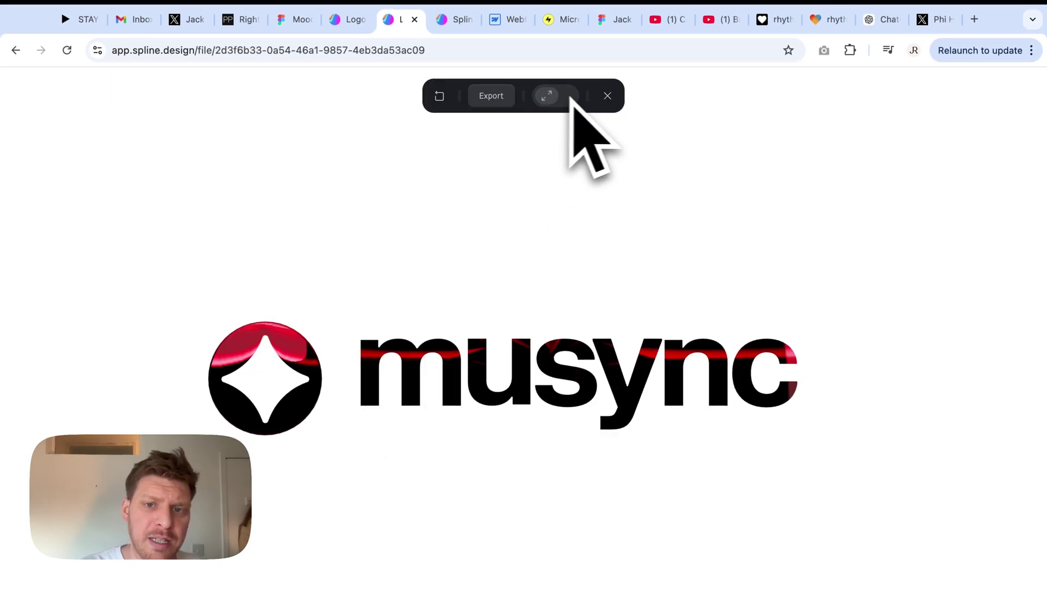
{"action": "left_click", "coordinate": [607, 96]}
{"action": "left_click", "coordinate": [751, 96]}
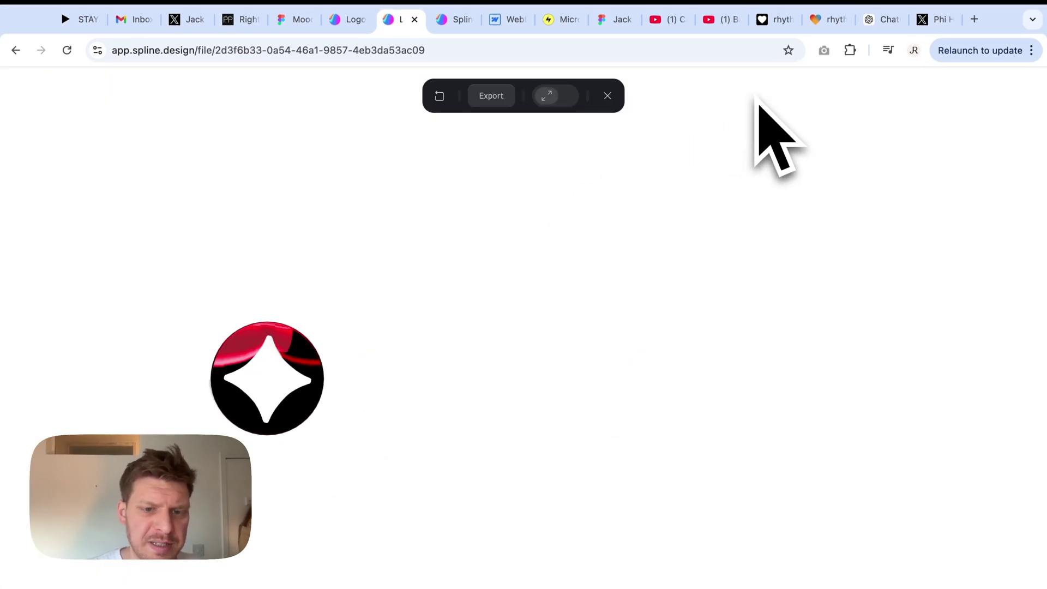
{"action": "left_click", "coordinate": [452, 27]}
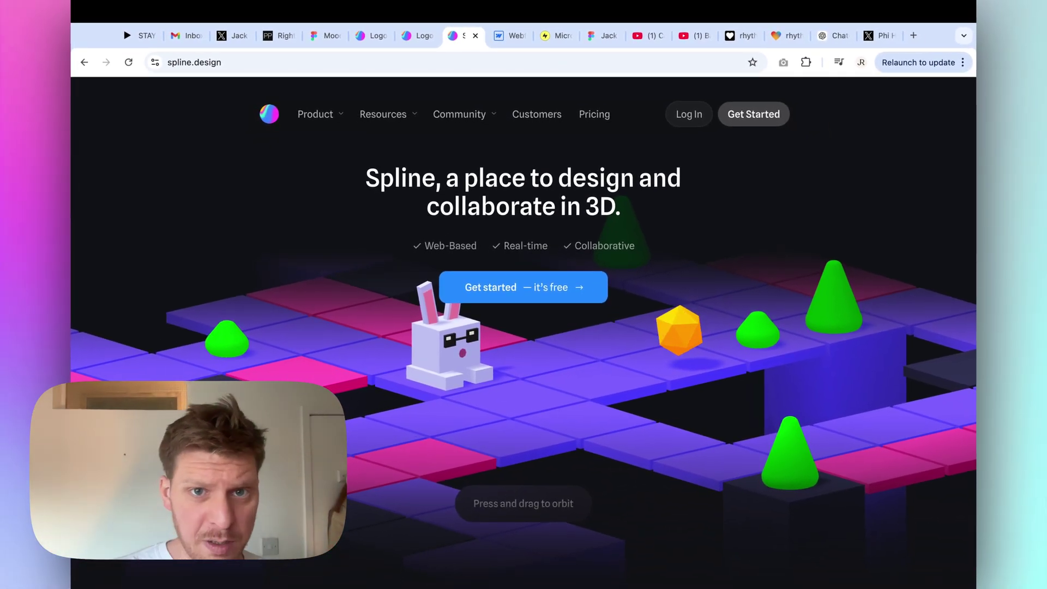
Preview the Webflow home page at Tablet, Mobile (L) and Mobile (P) widths
{"action": "left_click", "coordinate": [496, 34]}
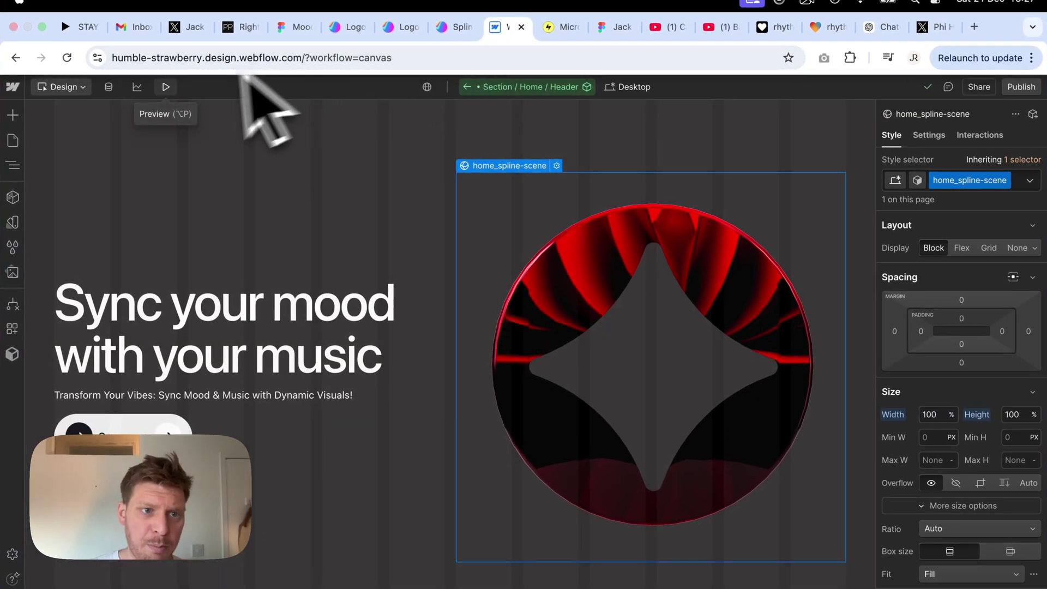
{"action": "left_click", "coordinate": [166, 87]}
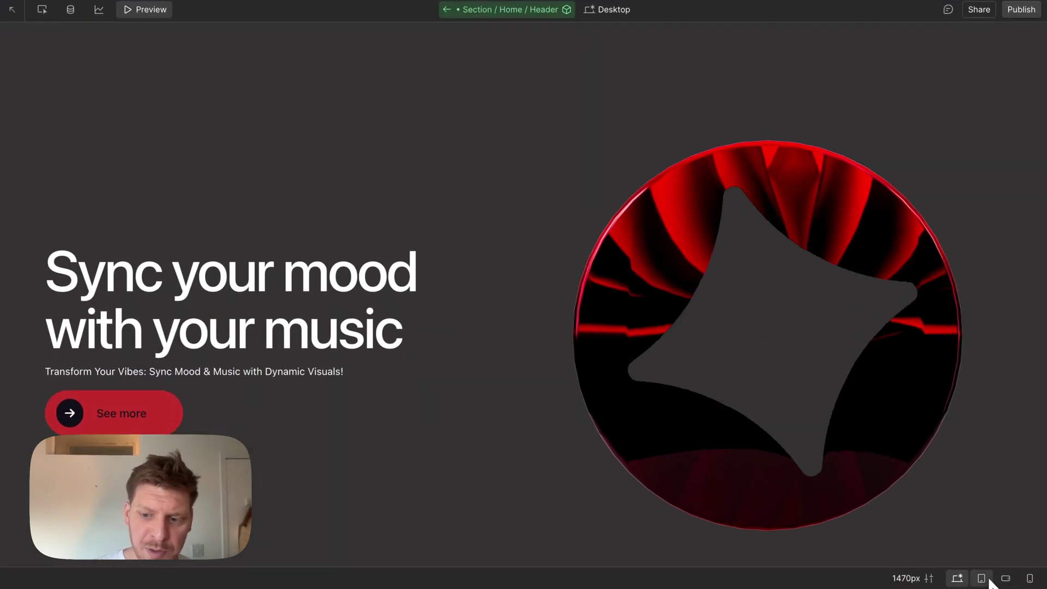
{"action": "left_click", "coordinate": [981, 581]}
{"action": "left_click", "coordinate": [1005, 581]}
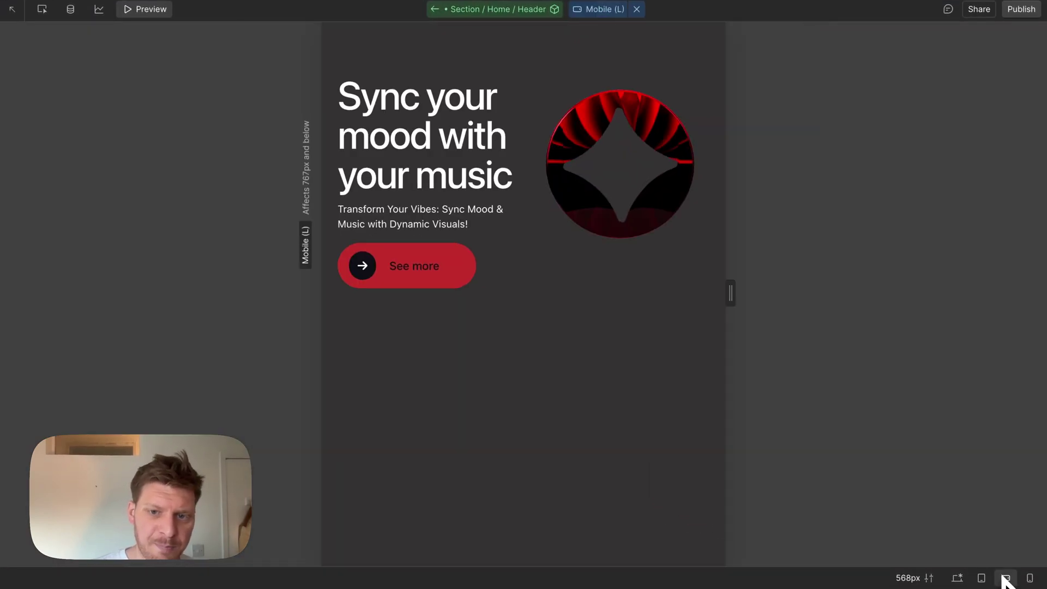
{"action": "left_click", "coordinate": [1030, 580]}
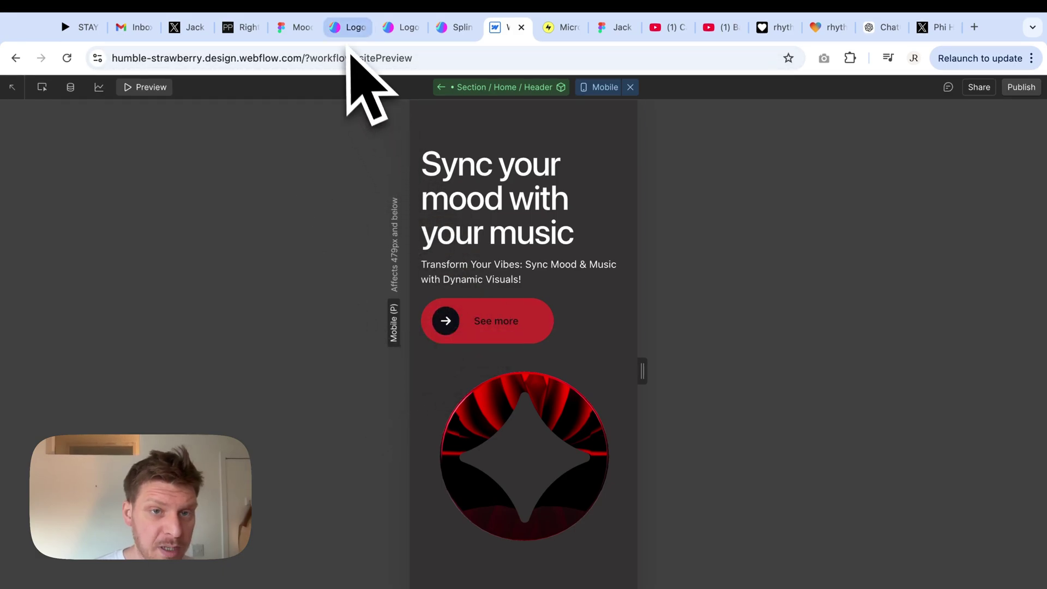
In Figma's Moodsic design, inspect the circle and Star 5 inside the Exclude shape, then reselect it
{"action": "left_click", "coordinate": [299, 28]}
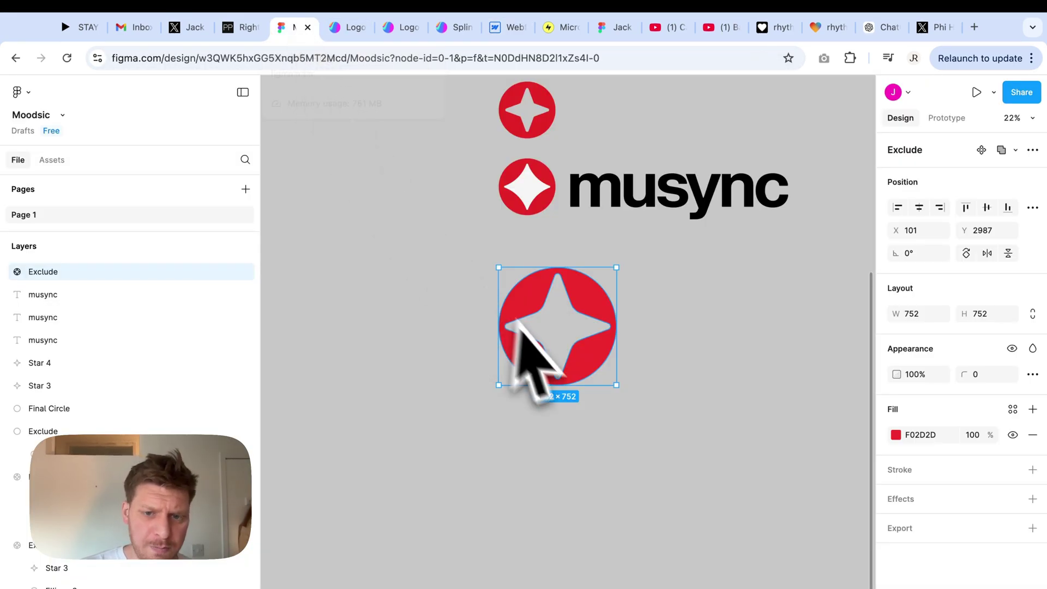
{"action": "scroll", "coordinate": [622, 360], "scroll_direction": "up", "scroll_amount": 2, "text": "ctrl"}
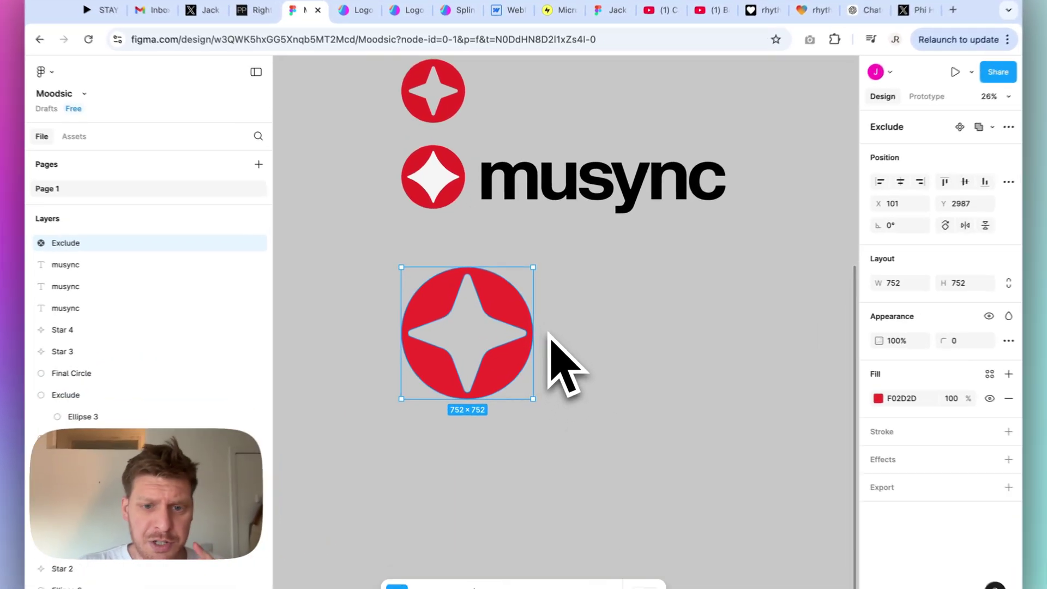
{"action": "left_click", "coordinate": [552, 340]}
{"action": "double_click", "coordinate": [482, 329]}
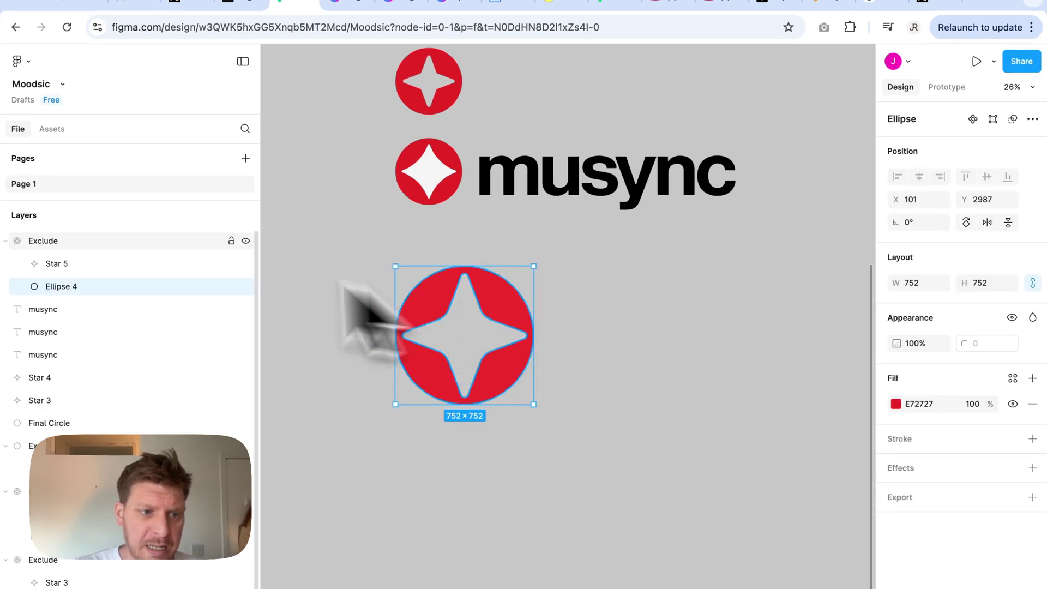
{"action": "left_click", "coordinate": [77, 260]}
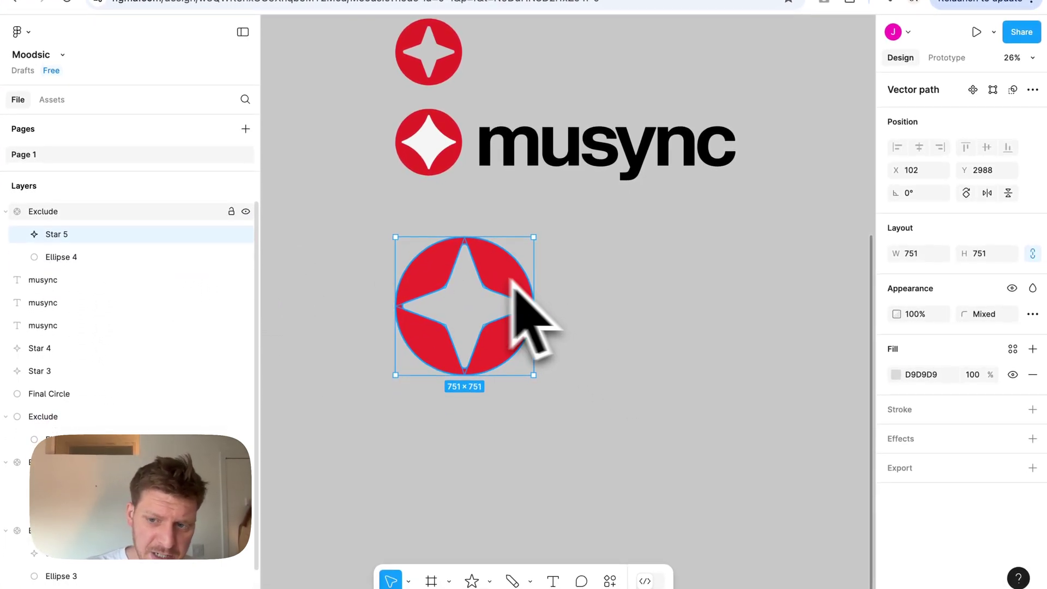
{"action": "key", "text": "Escape"}
Add an SVG export setting to the Exclude shape
{"action": "left_click", "coordinate": [1033, 468]}
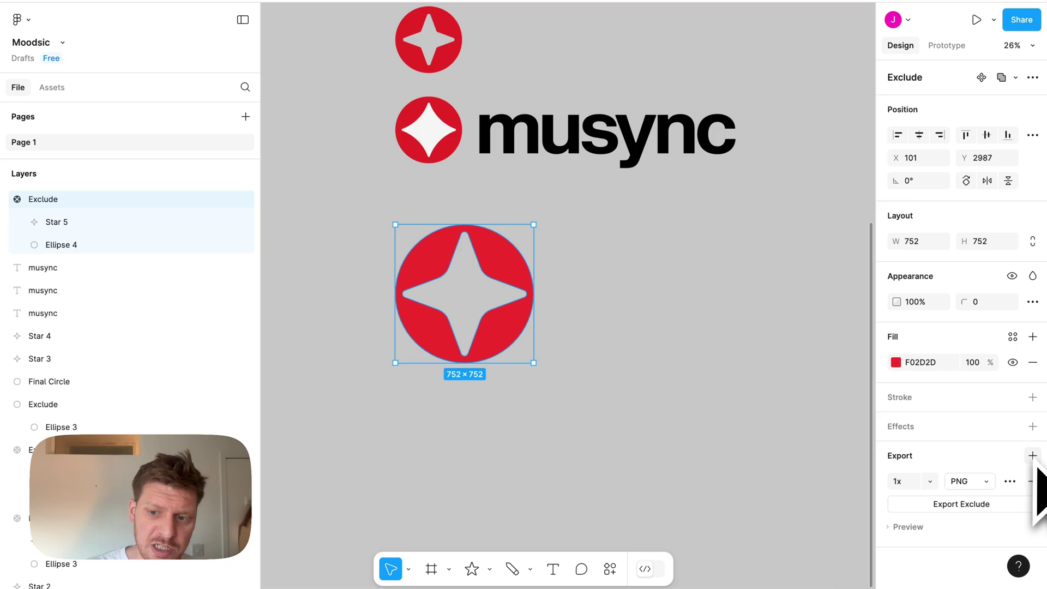
{"action": "left_click", "coordinate": [966, 475]}
{"action": "left_click", "coordinate": [976, 509]}
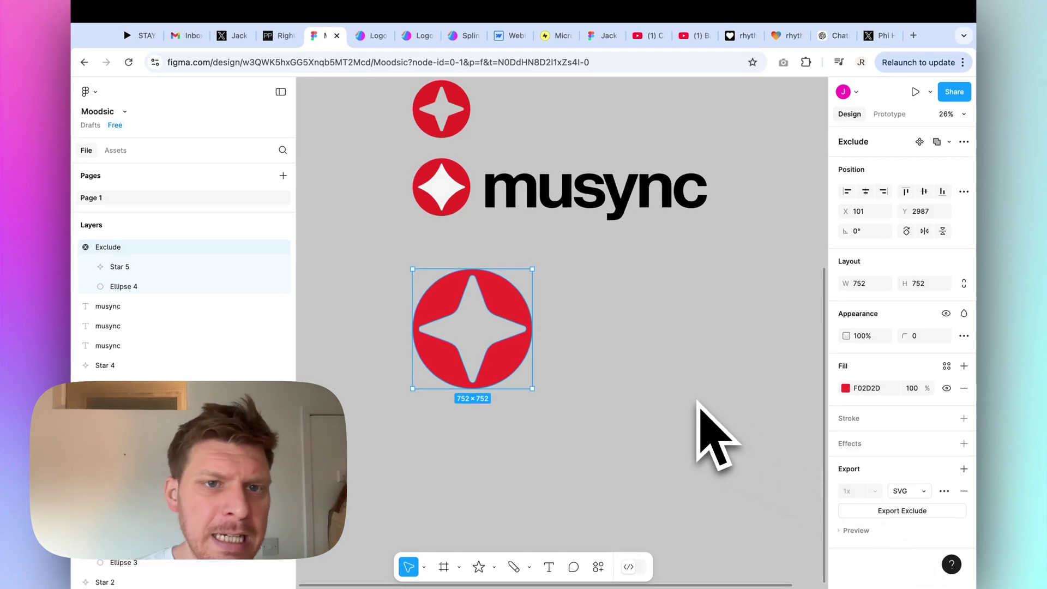
Replay the musync logo animation in Spline three more times, then return to Figma's Moodsic design
{"action": "left_click", "coordinate": [418, 35]}
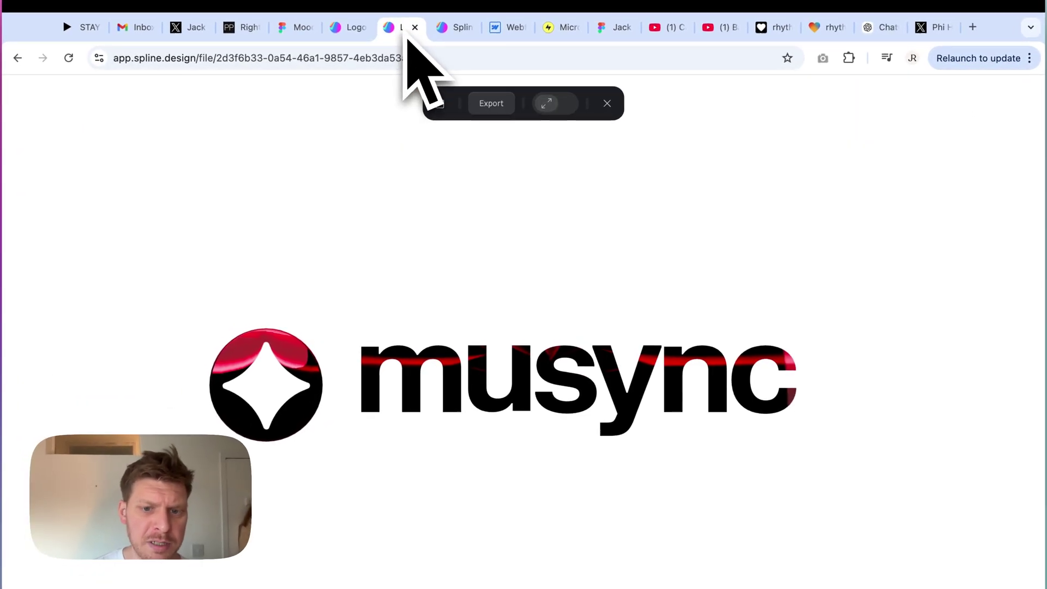
{"action": "left_click", "coordinate": [605, 103]}
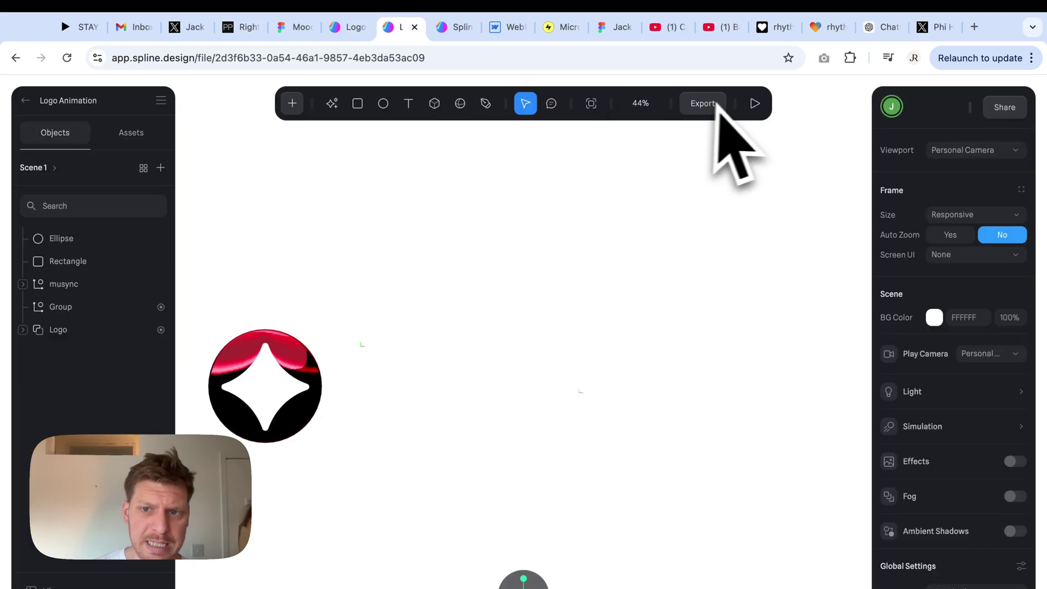
{"action": "left_click", "coordinate": [754, 104]}
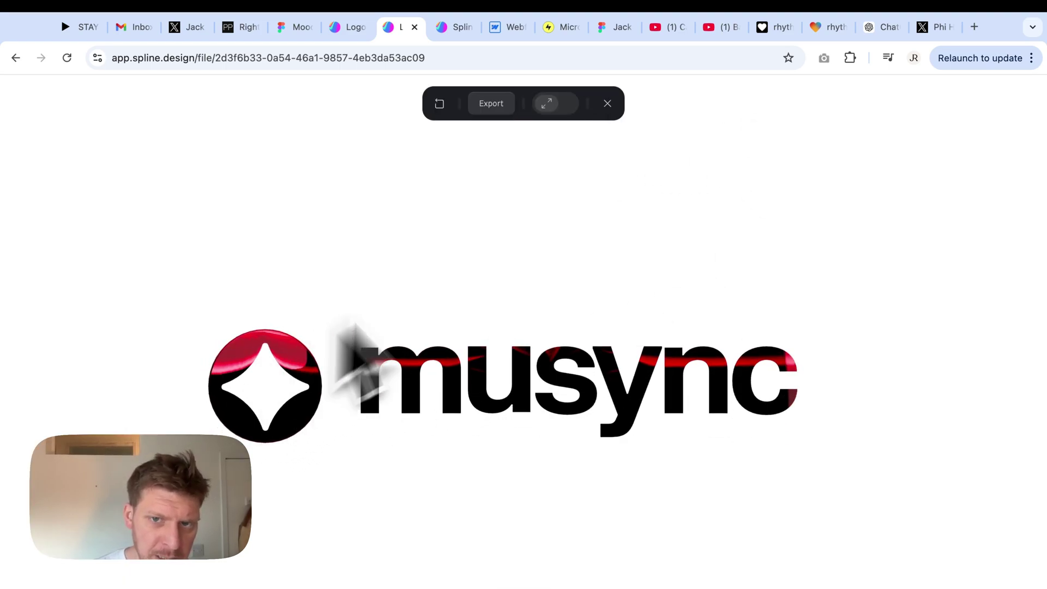
{"action": "left_click", "coordinate": [607, 103]}
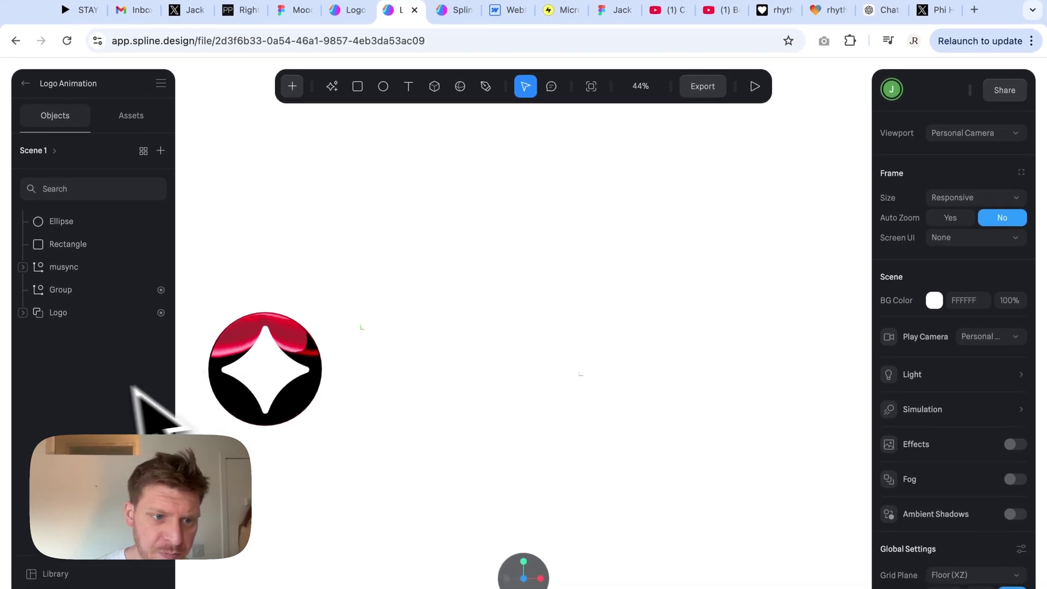
{"action": "left_click", "coordinate": [755, 85]}
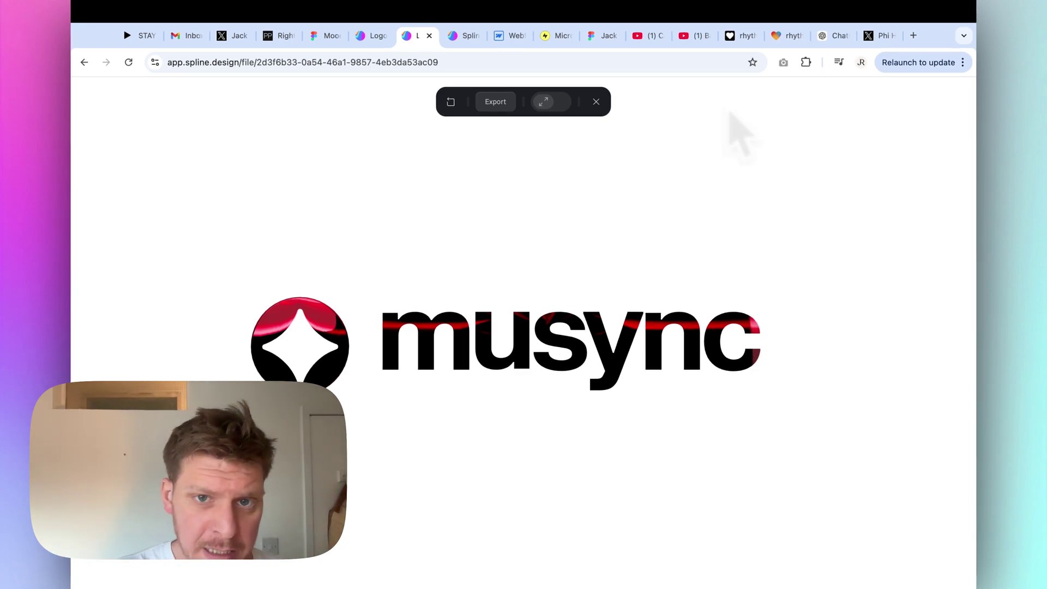
{"action": "left_click", "coordinate": [596, 101]}
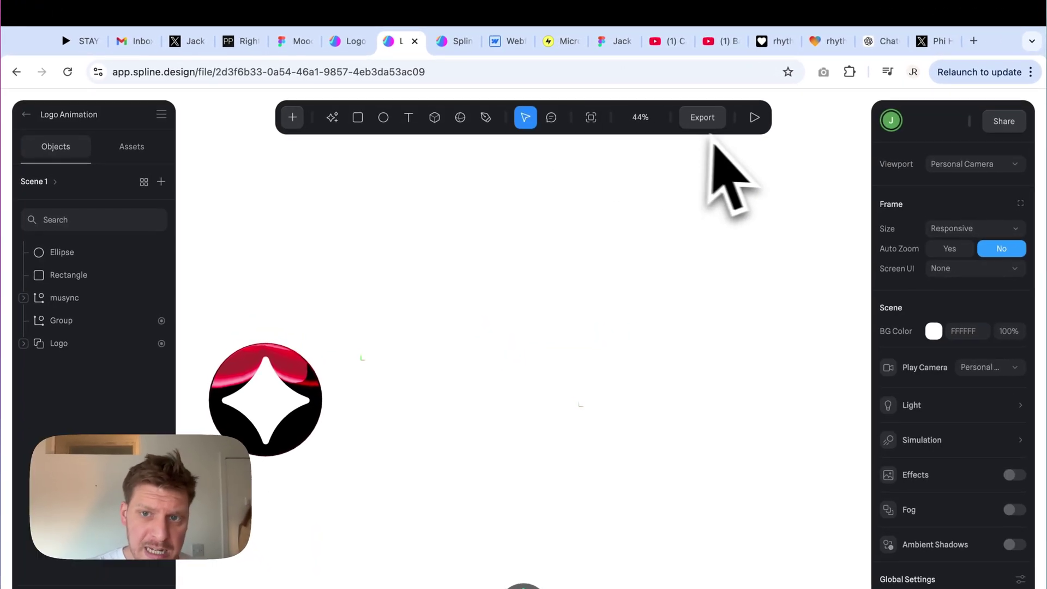
{"action": "left_click", "coordinate": [755, 119]}
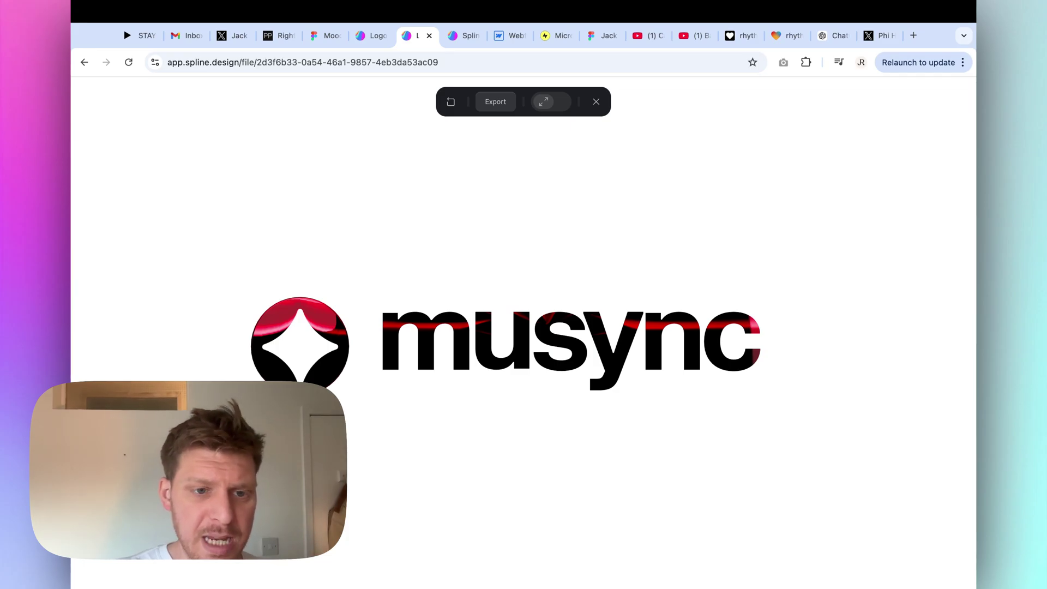
{"action": "left_click", "coordinate": [596, 101]}
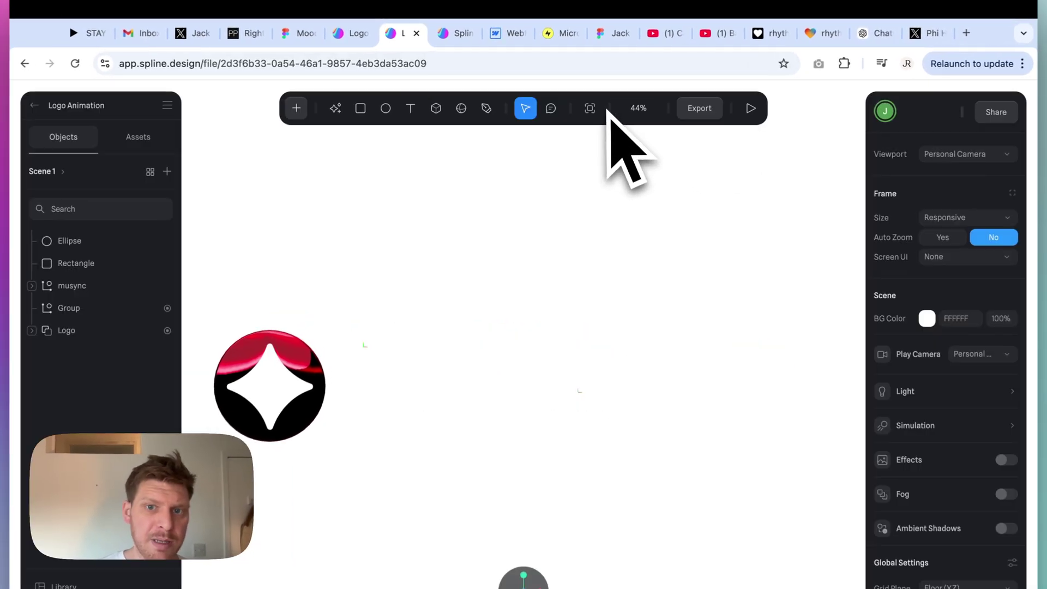
{"action": "left_click", "coordinate": [326, 36]}
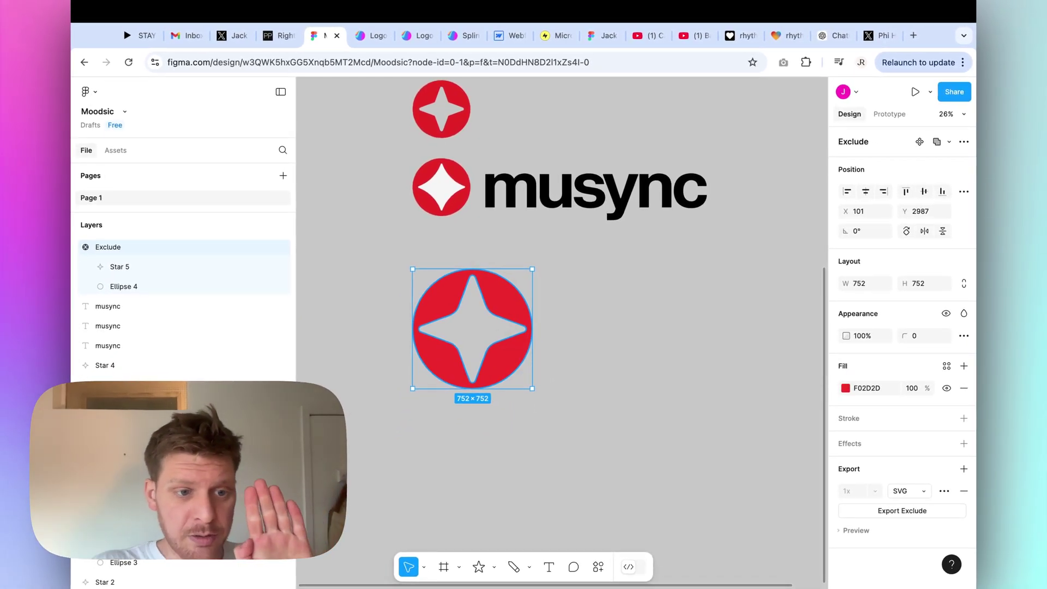
Move the Star 5 layer out of the Exclude group
{"action": "left_click", "coordinate": [562, 332]}
{"action": "left_click", "coordinate": [498, 301]}
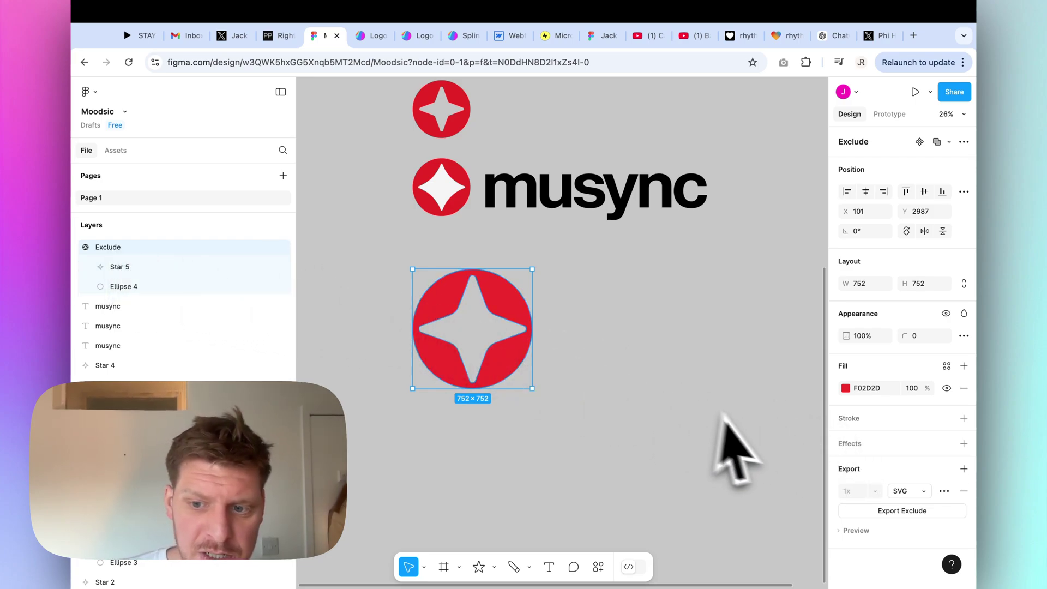
{"action": "left_click", "coordinate": [580, 399]}
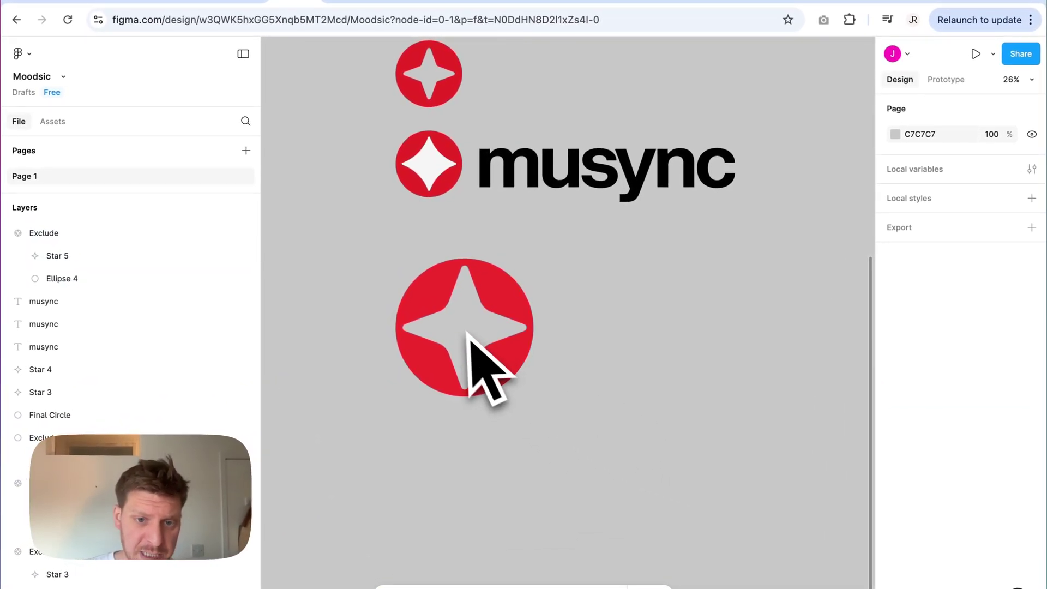
{"action": "left_click", "coordinate": [130, 260]}
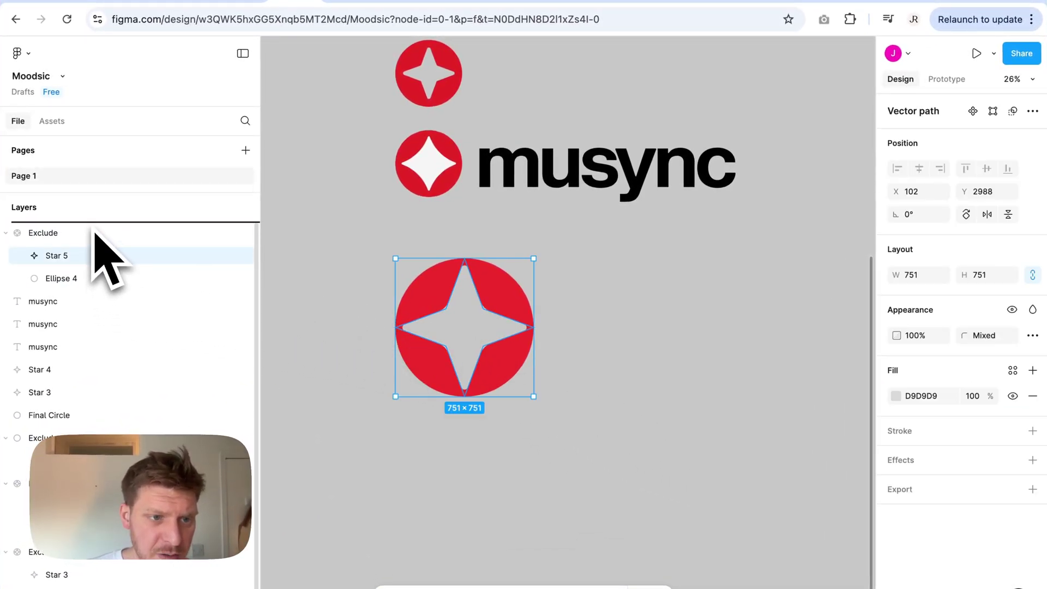
{"action": "left_click_drag", "start_coordinate": [94, 231], "coordinate": [22, 252]}
Rename the Star 5 layer to STAR DEMO
{"action": "left_click", "coordinate": [89, 281]}
{"action": "left_click", "coordinate": [51, 240]}
{"action": "double_click", "coordinate": [52, 240]}
{"action": "type", "text": "STAR~"}
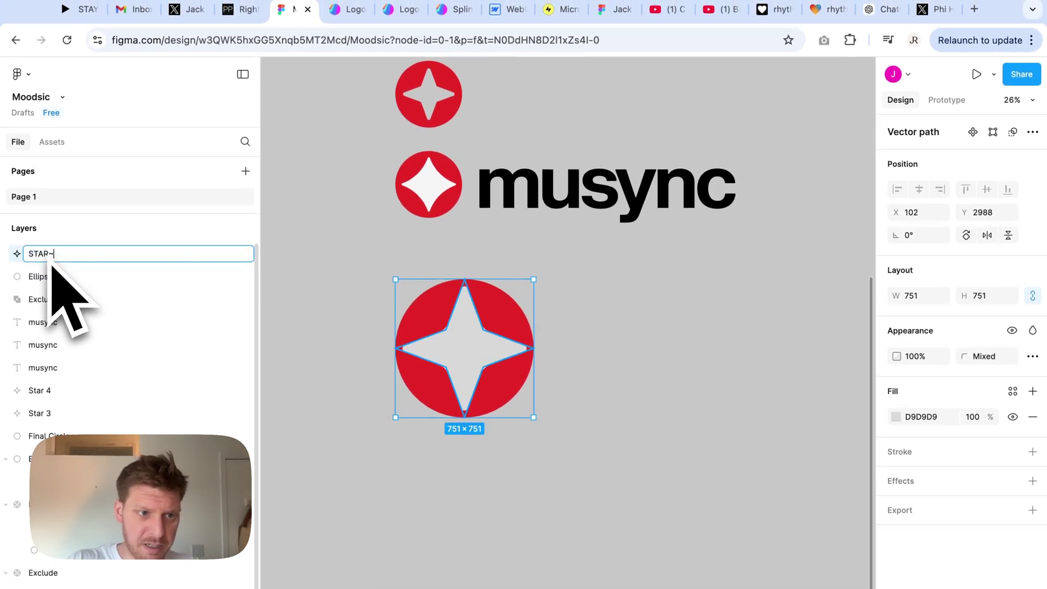
{"action": "key", "text": "BackSpace"}
{"action": "key", "text": "BackSpace"}
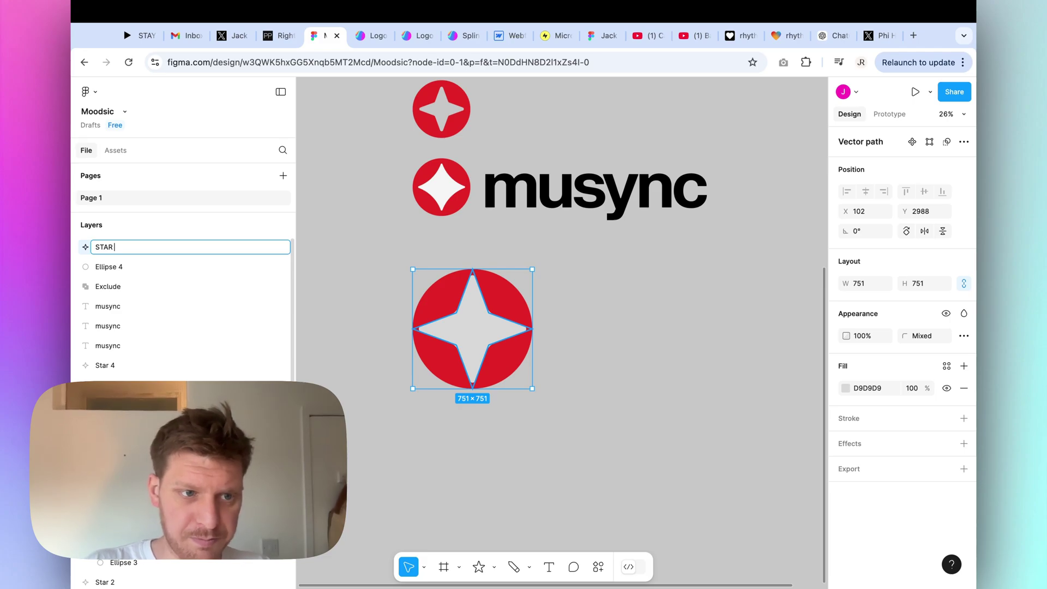
{"action": "type", "text": "DEMO"}
Rename the Ellipse 4 layer to CIRCLE DEMO
{"action": "left_click", "coordinate": [107, 266]}
{"action": "double_click", "coordinate": [106, 266]}
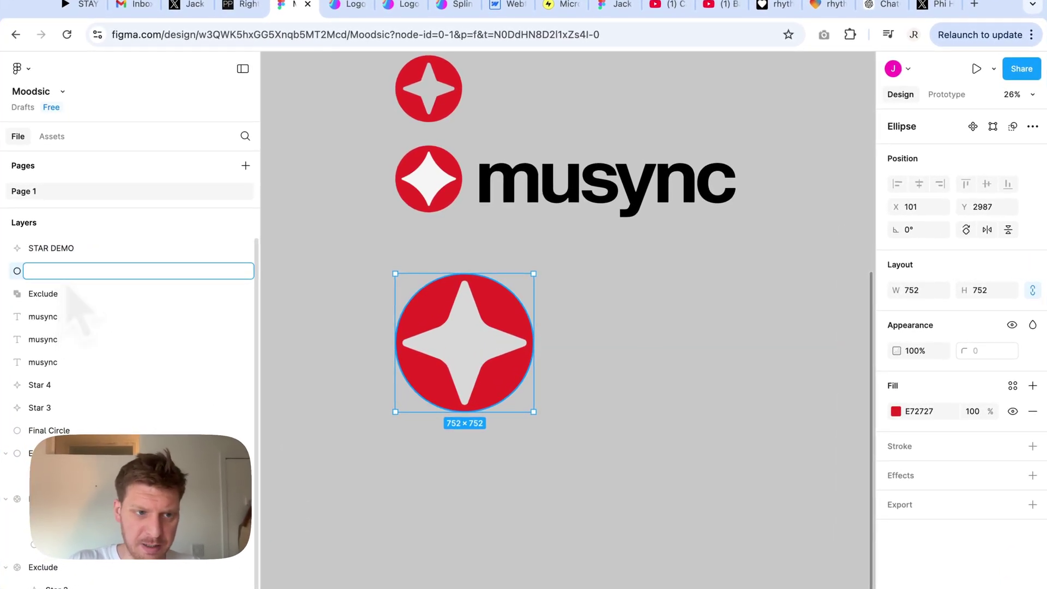
{"action": "type", "text": "C"}
{"action": "type", "text": "IR"}
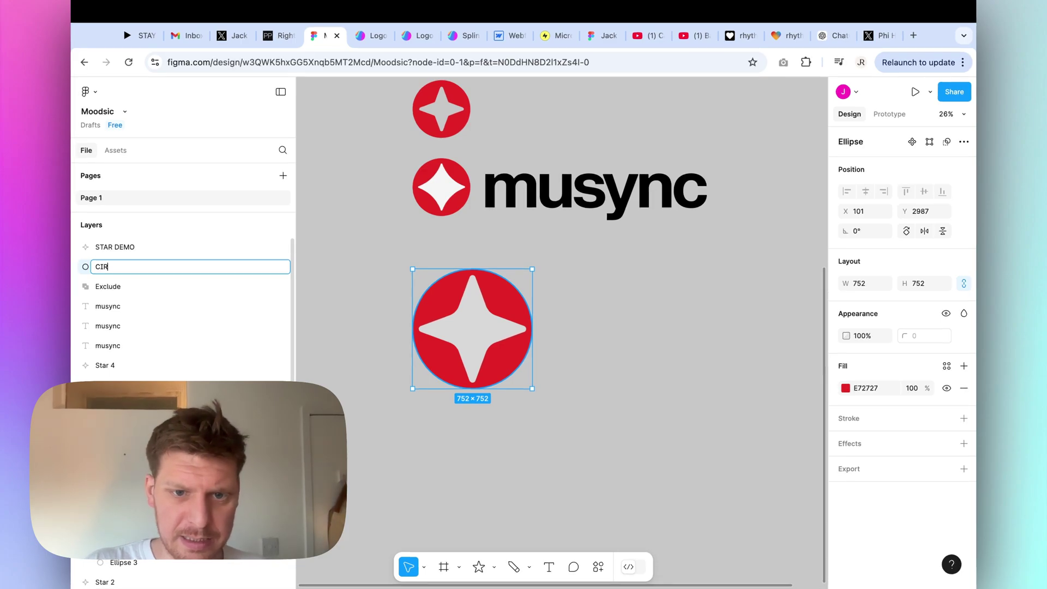
{"action": "type", "text": "CLE DEMO"}
{"action": "key", "text": "Return"}
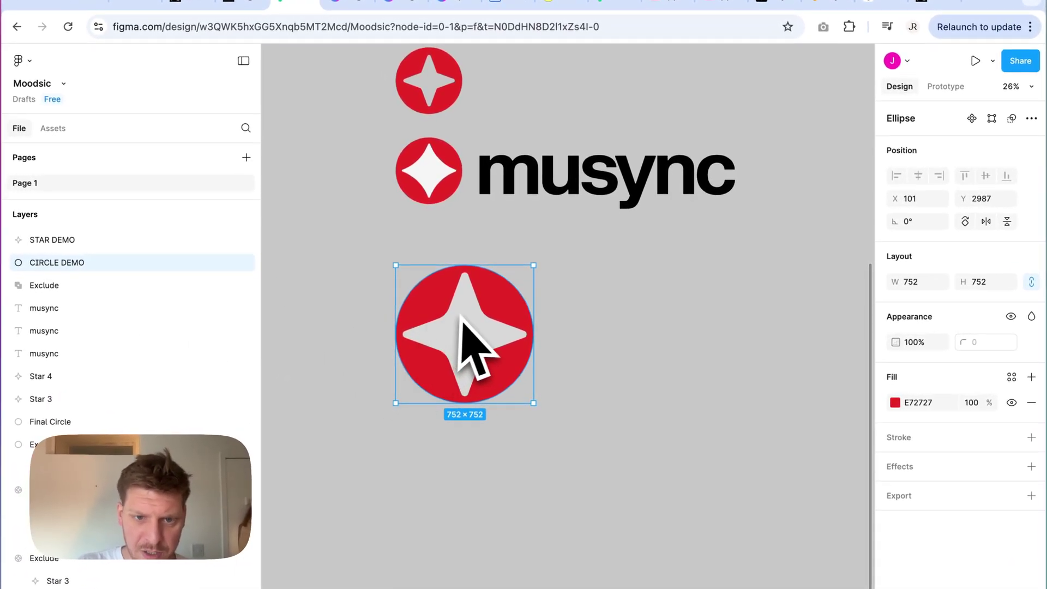
Drag the grey star off the red circle to sit on its right
{"action": "left_click_drag", "start_coordinate": [460, 317], "coordinate": [611, 318]}
{"action": "left_click", "coordinate": [353, 284]}
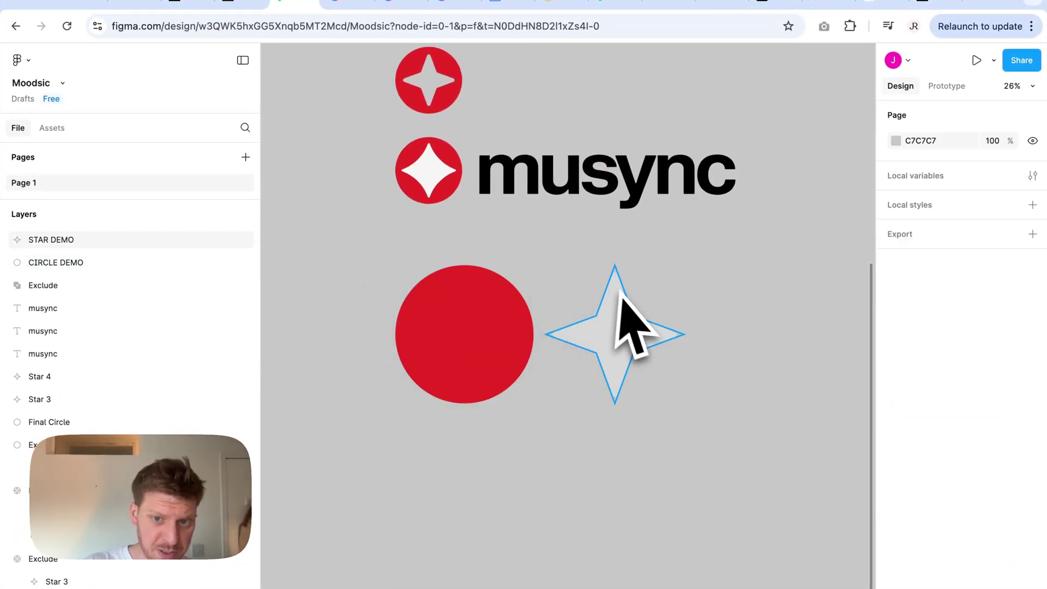
{"action": "left_click", "coordinate": [618, 316]}
{"action": "left_click", "coordinate": [518, 316]}
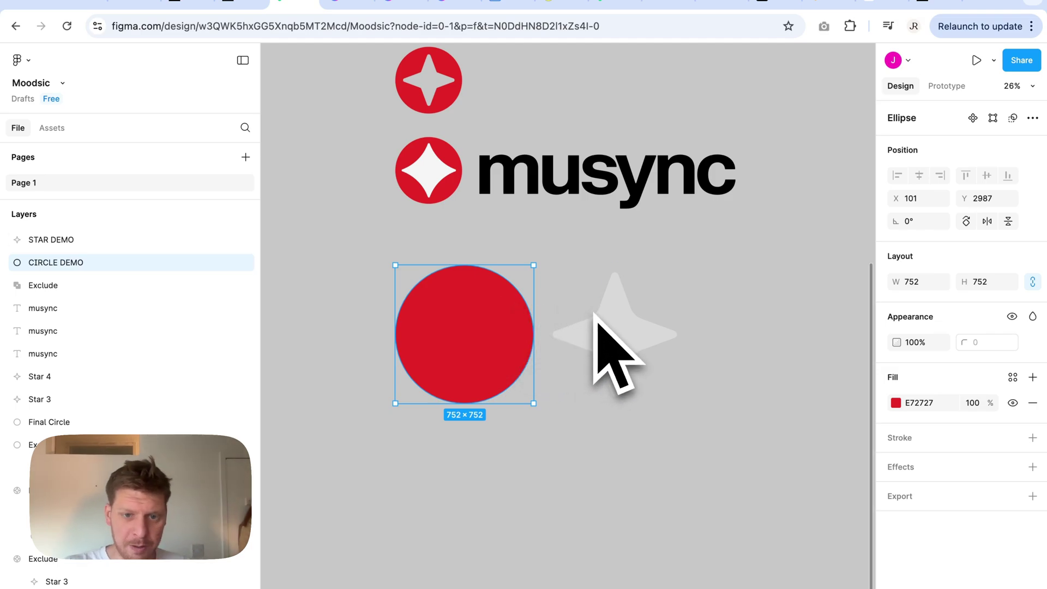
{"action": "left_click", "coordinate": [663, 331]}
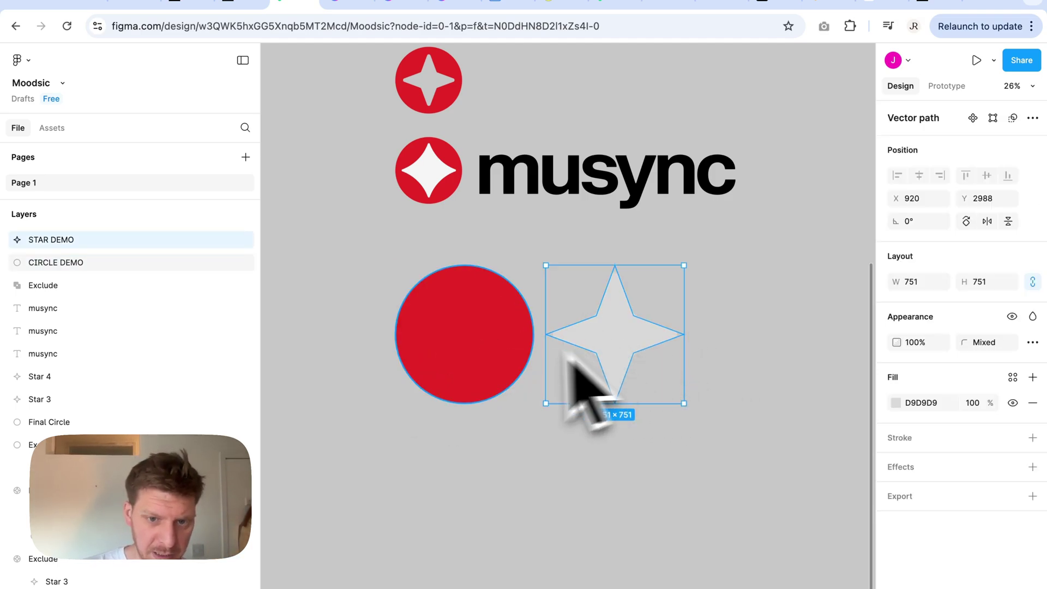
{"action": "left_click", "coordinate": [493, 357]}
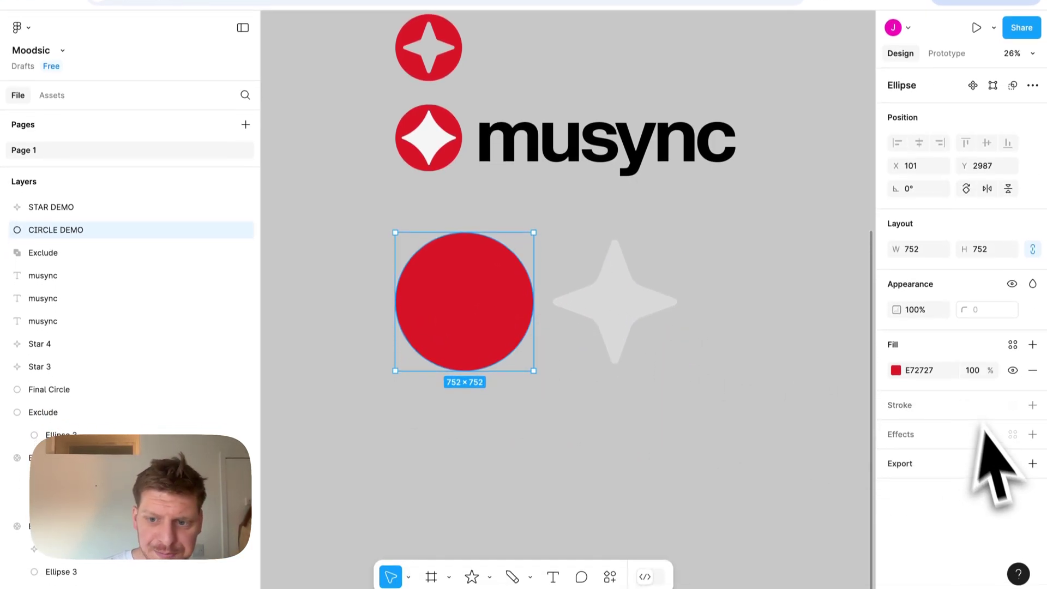
Add an SVG export setting to the red CIRCLE DEMO circle
{"action": "left_click", "coordinate": [1032, 496]}
{"action": "left_click", "coordinate": [994, 525]}
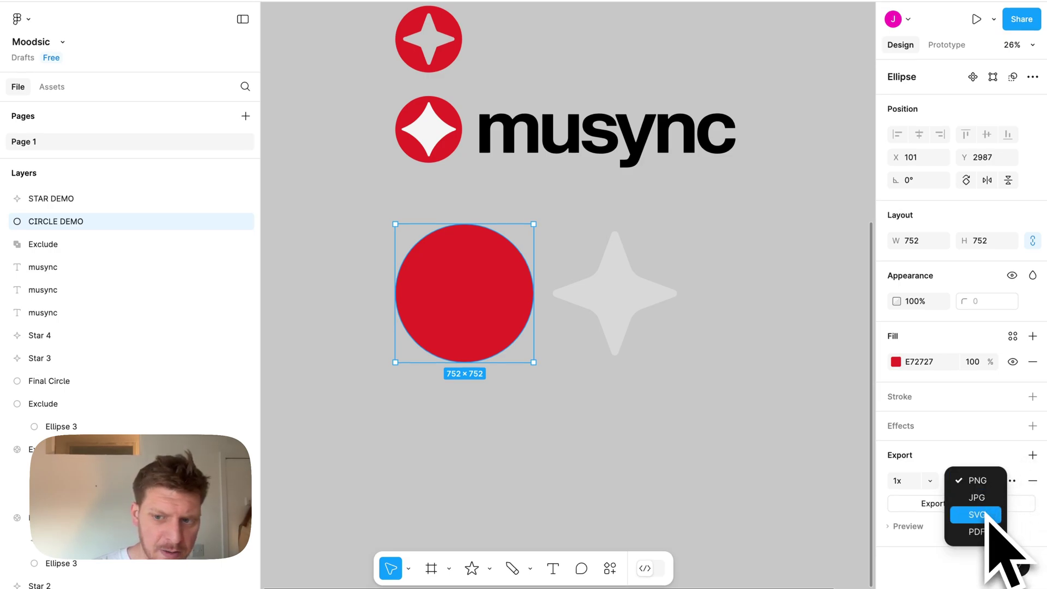
{"action": "left_click", "coordinate": [987, 515]}
Set the grey STAR DEMO star's export format to SVG
{"action": "left_click", "coordinate": [630, 402]}
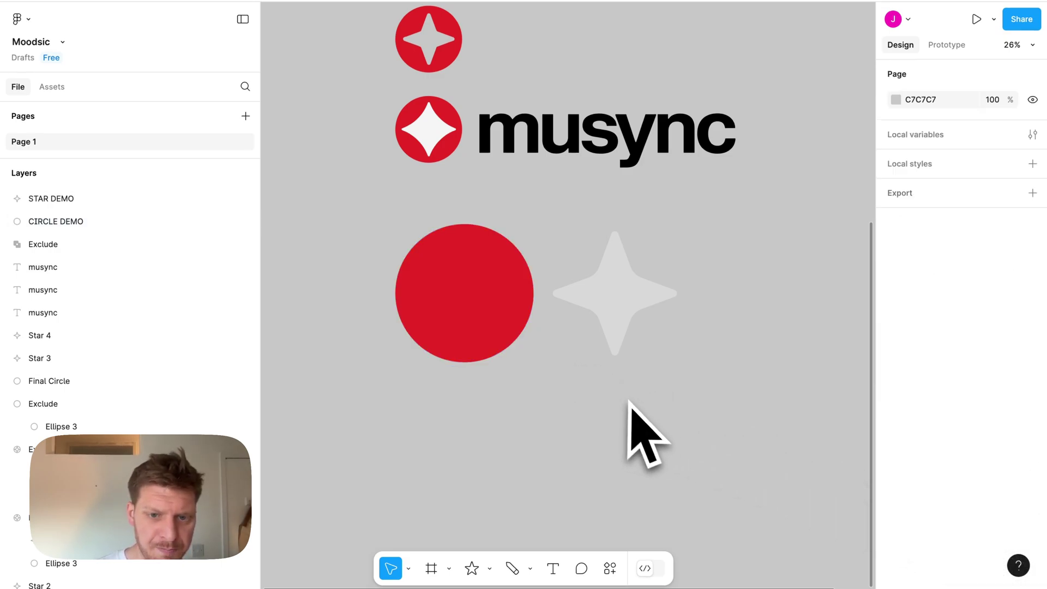
{"action": "left_click", "coordinate": [616, 322]}
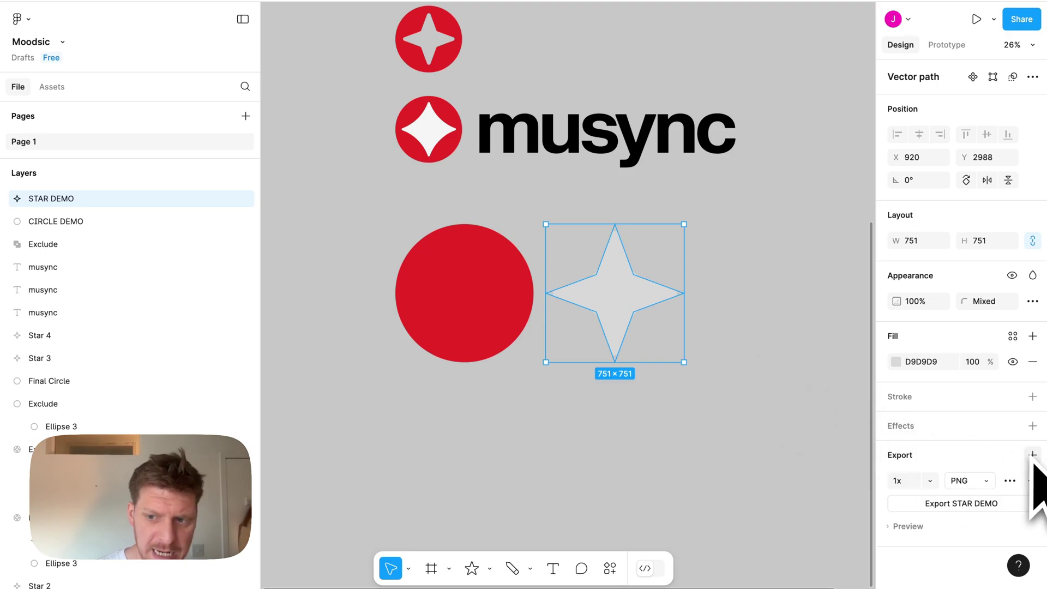
{"action": "left_click", "coordinate": [986, 480]}
{"action": "left_click", "coordinate": [982, 512]}
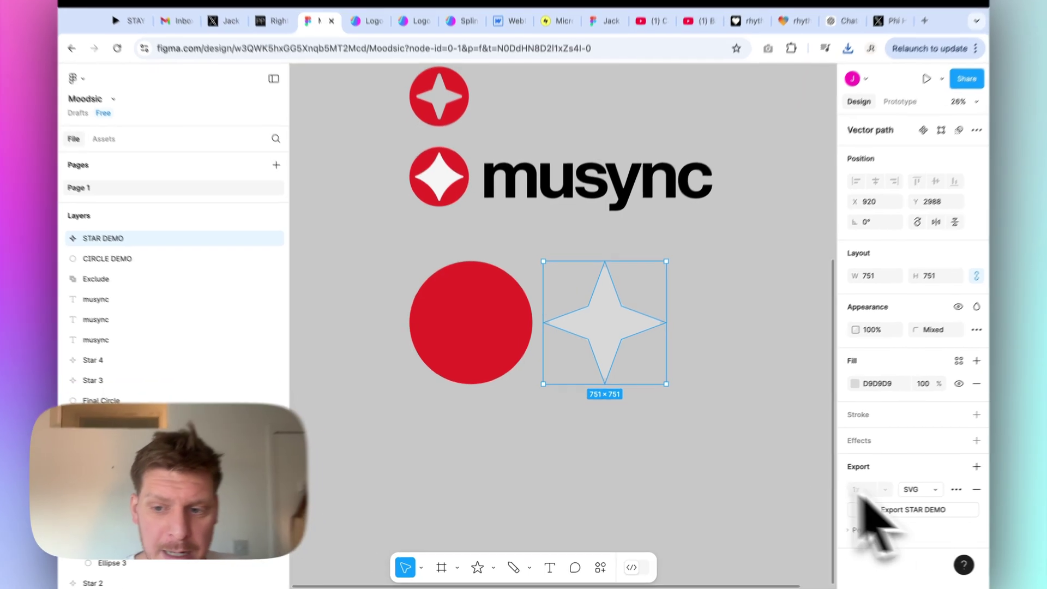
{"action": "left_click", "coordinate": [910, 491]}
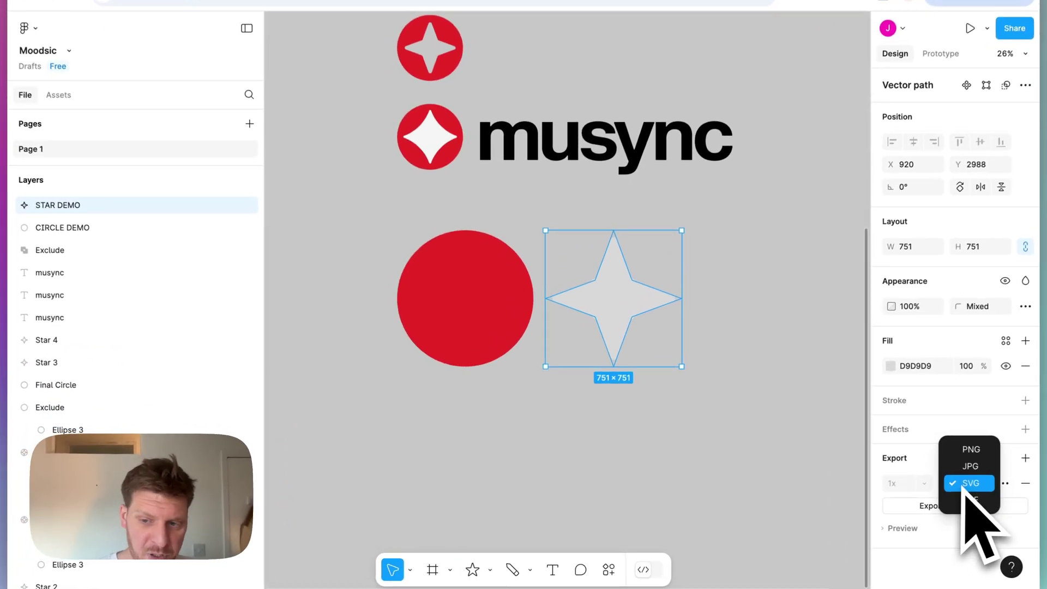
{"action": "left_click", "coordinate": [831, 452]}
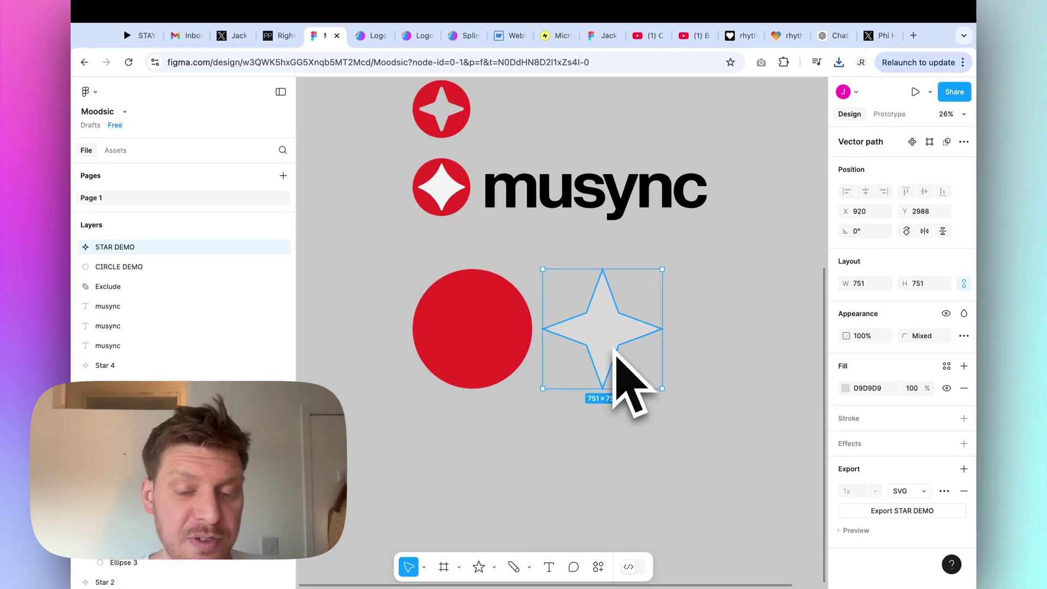
Alternate between the red circle and grey star to check their SVG export settings
{"action": "left_click", "coordinate": [650, 423]}
{"action": "left_click", "coordinate": [520, 359]}
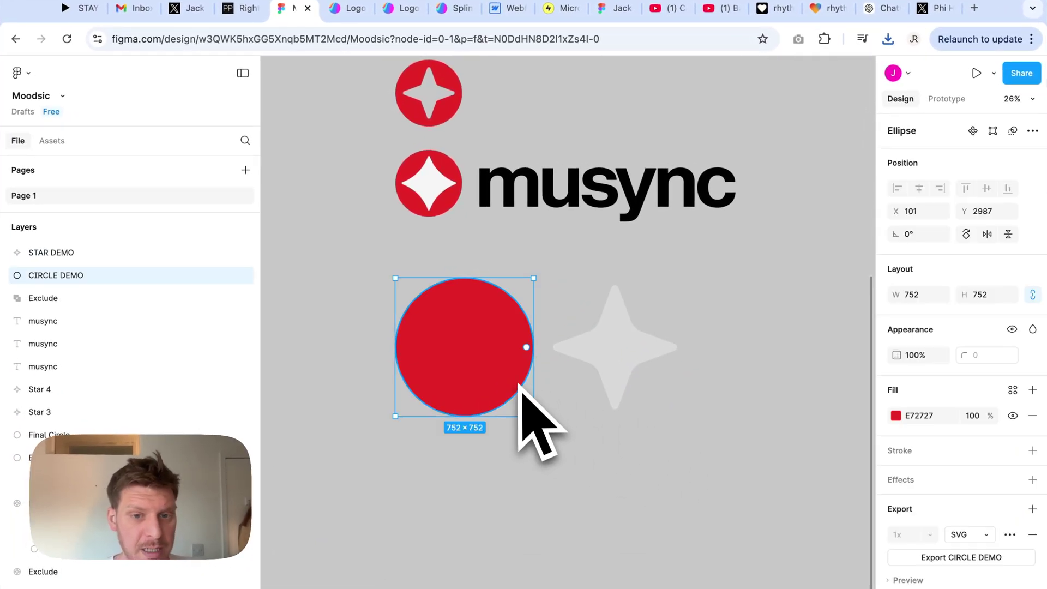
{"action": "left_click", "coordinate": [613, 384]}
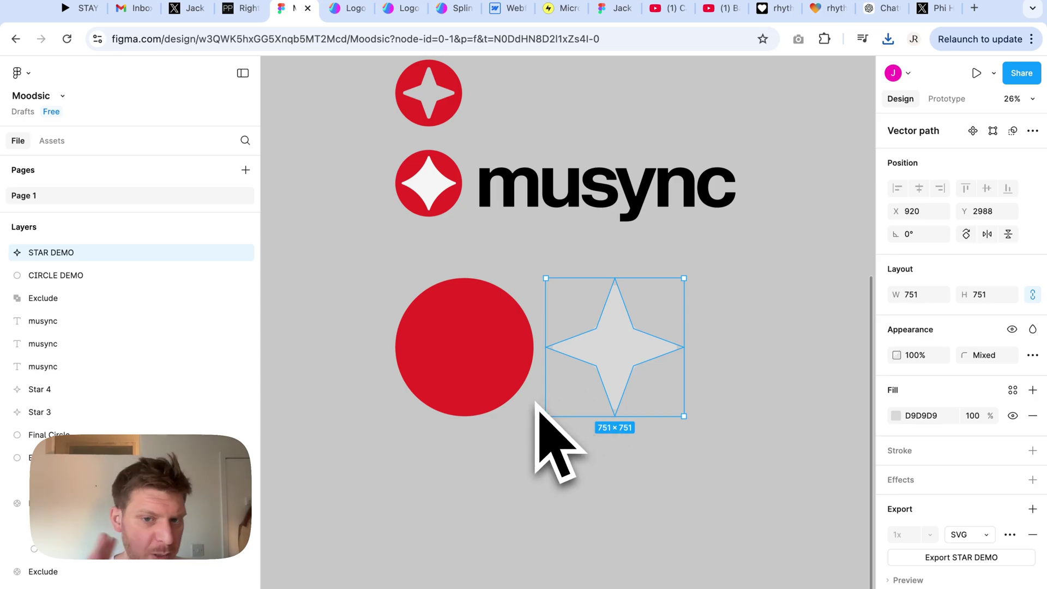
{"action": "left_click", "coordinate": [480, 360]}
{"action": "left_click", "coordinate": [601, 355]}
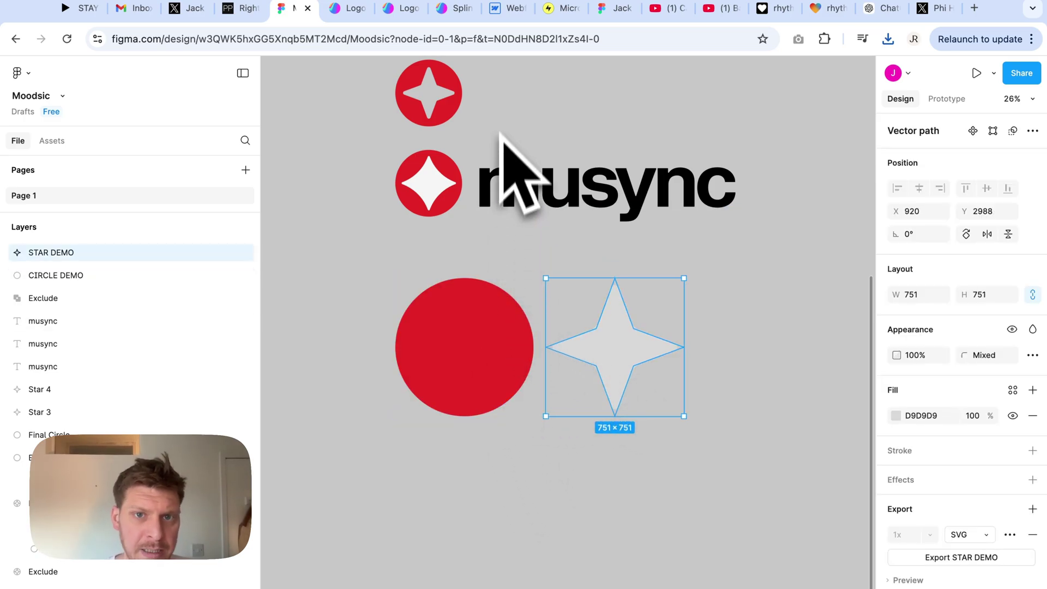
Go from the Spline Logo project back to the home dashboard
{"action": "left_click", "coordinate": [349, 41]}
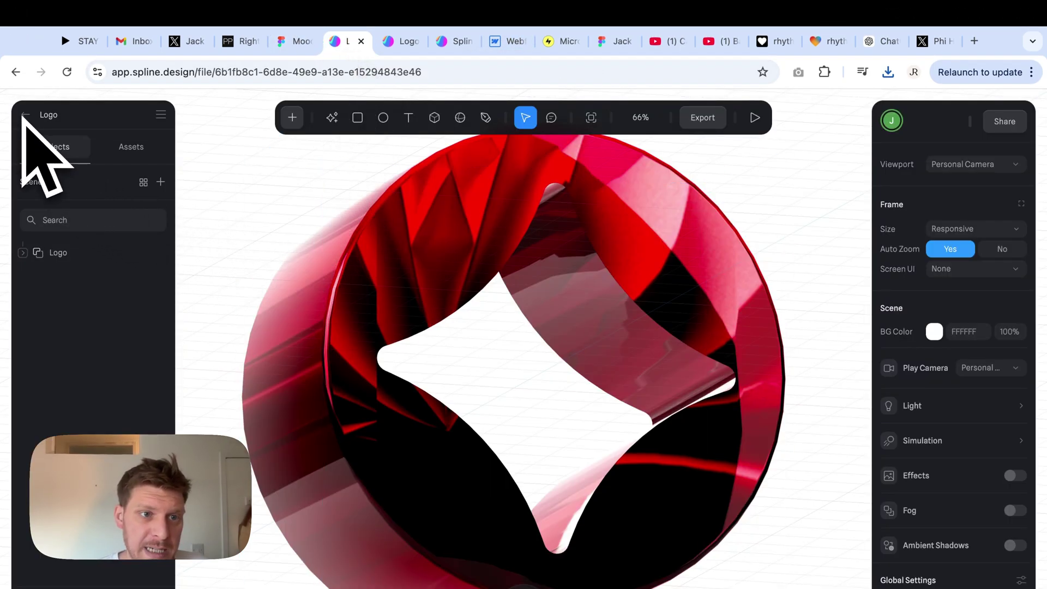
{"action": "left_click", "coordinate": [25, 115]}
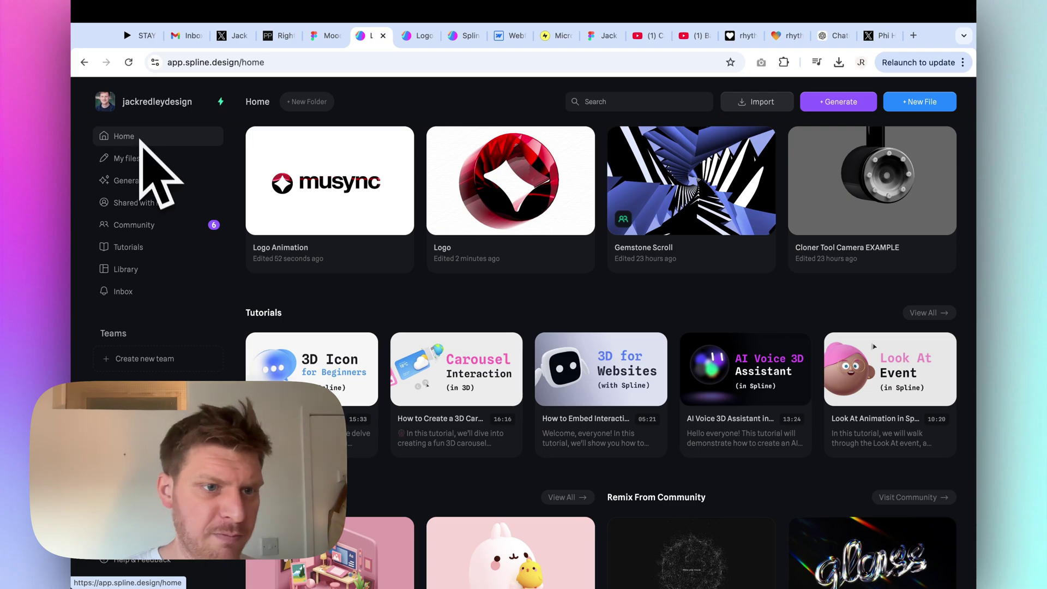
Browse Shared with me and the Community gallery, then return to the Home dashboard
{"action": "left_click", "coordinate": [145, 205]}
{"action": "left_click", "coordinate": [149, 225]}
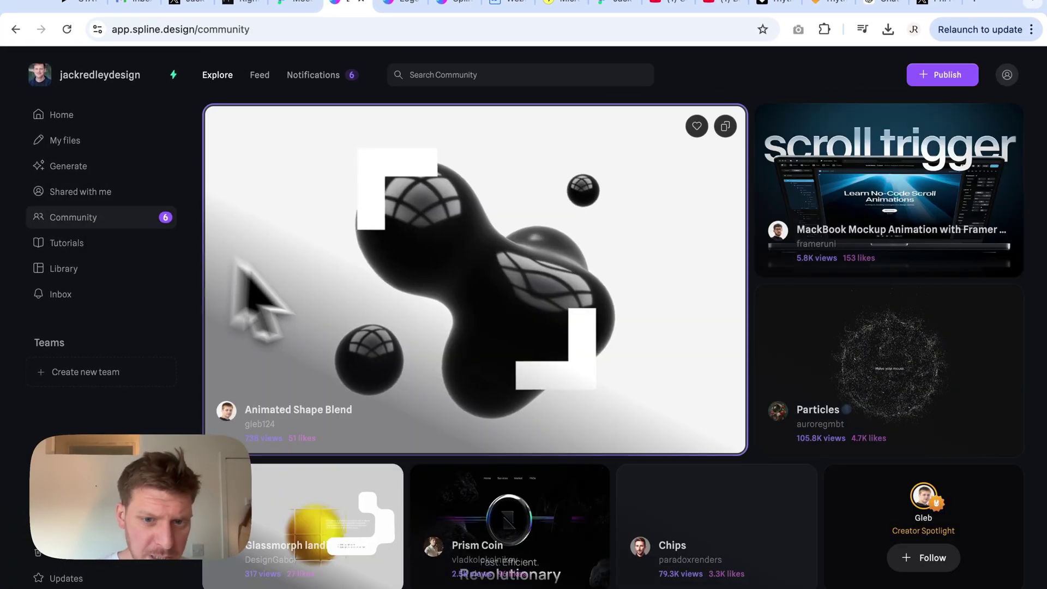
{"action": "scroll", "coordinate": [432, 386], "scroll_direction": "down", "scroll_amount": 15}
{"action": "scroll", "coordinate": [443, 384], "scroll_direction": "up", "scroll_amount": 8}
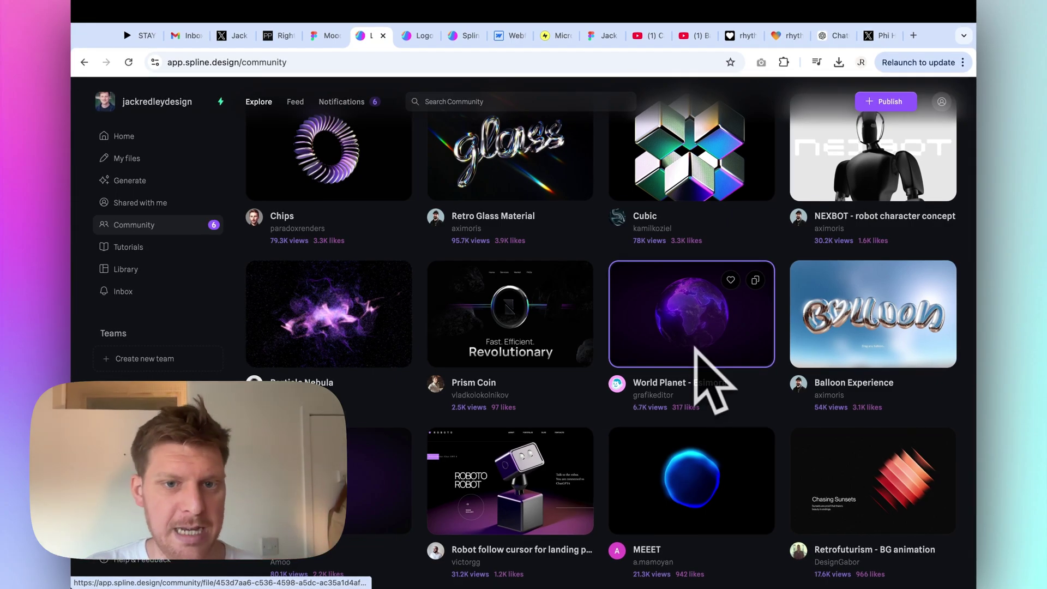
{"action": "mouse_move", "coordinate": [454, 240]}
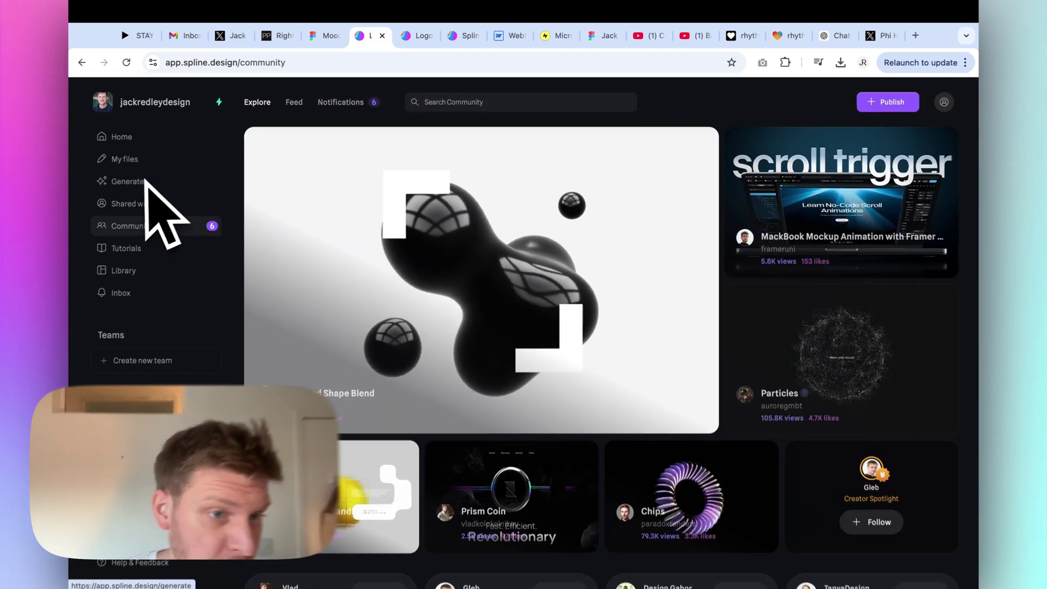
{"action": "left_click", "coordinate": [139, 163]}
{"action": "left_click", "coordinate": [134, 142]}
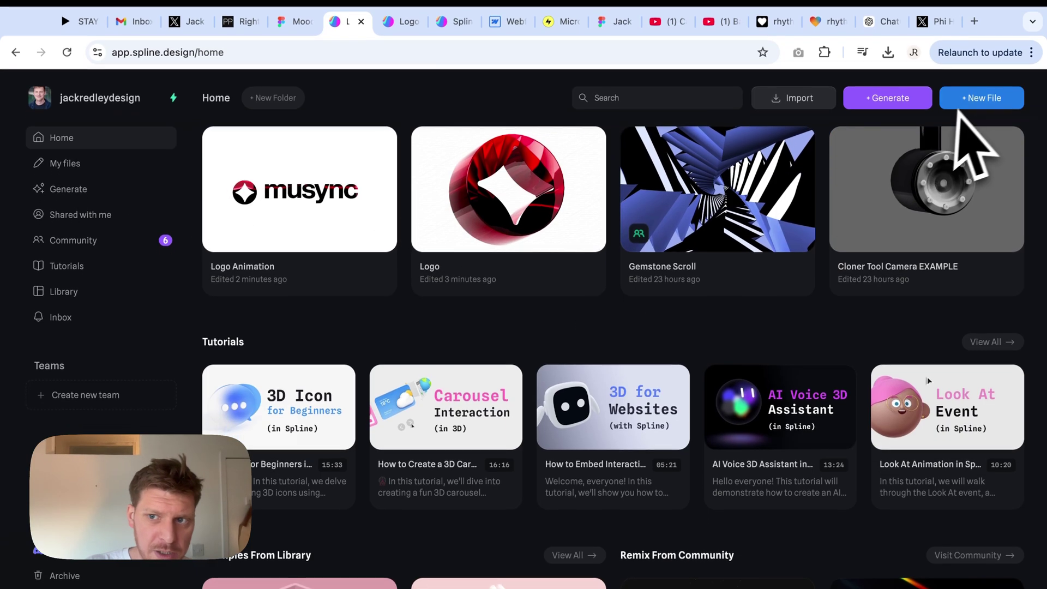
Create a new Spline file and delete its default rectangle, leaving only the Directional Light
{"action": "left_click", "coordinate": [969, 115]}
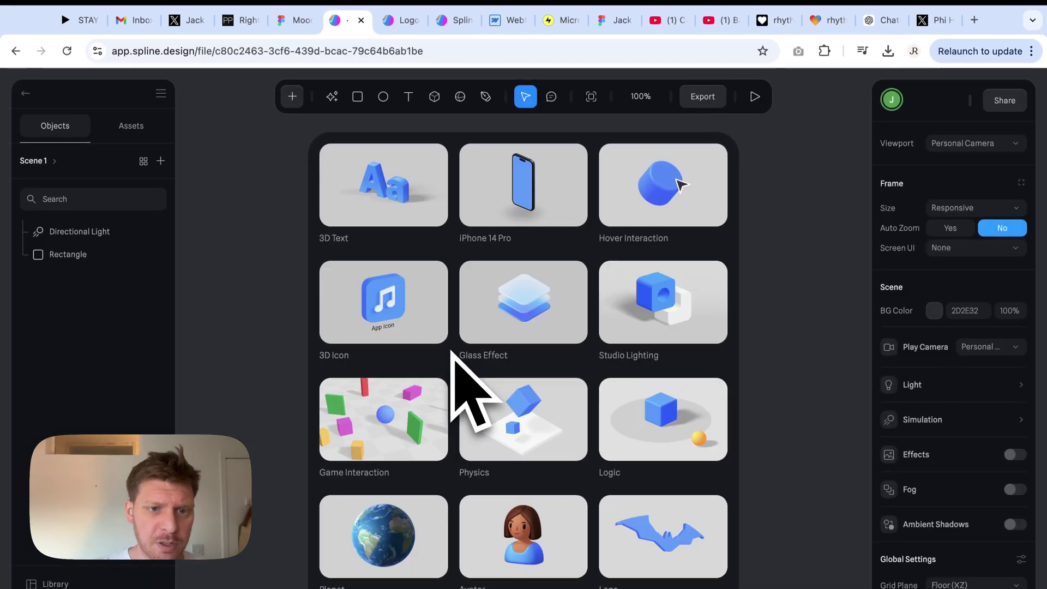
{"action": "left_click", "coordinate": [279, 294]}
{"action": "left_click", "coordinate": [440, 297]}
{"action": "key", "text": "Delete"}
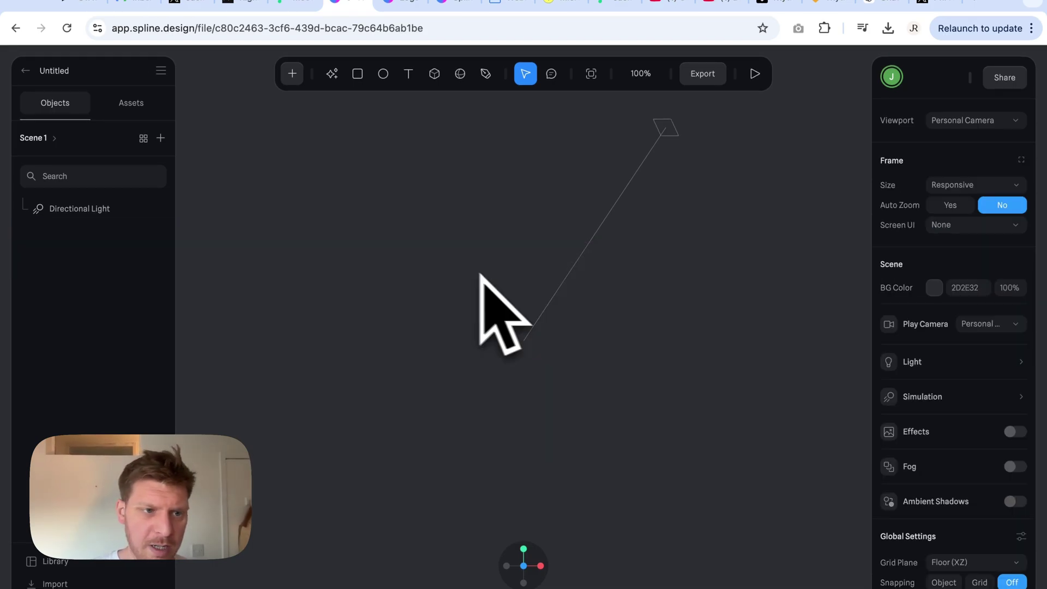
{"action": "left_click", "coordinate": [98, 218]}
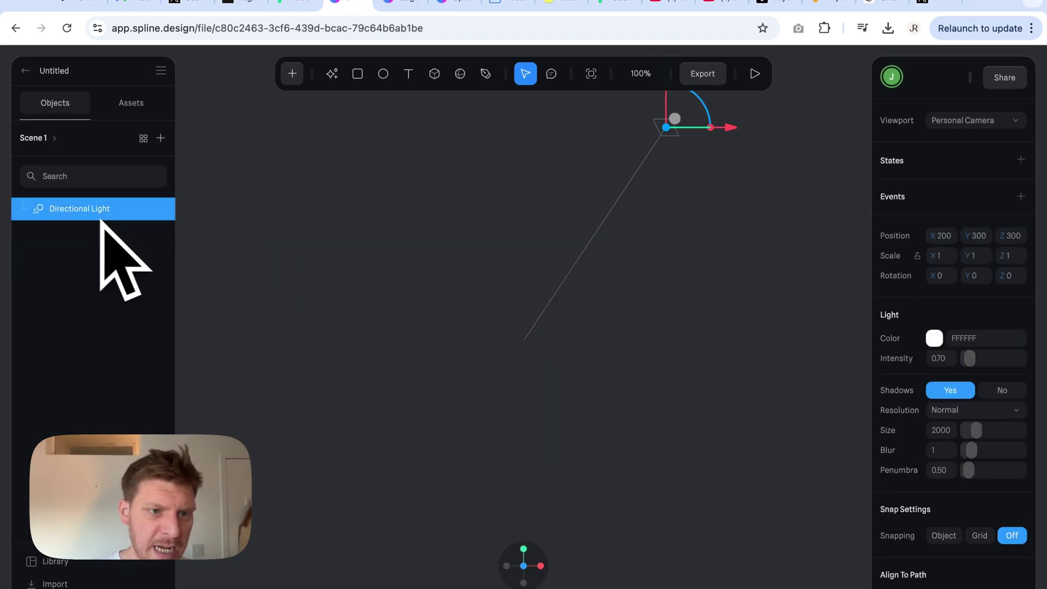
{"action": "left_click", "coordinate": [278, 238]}
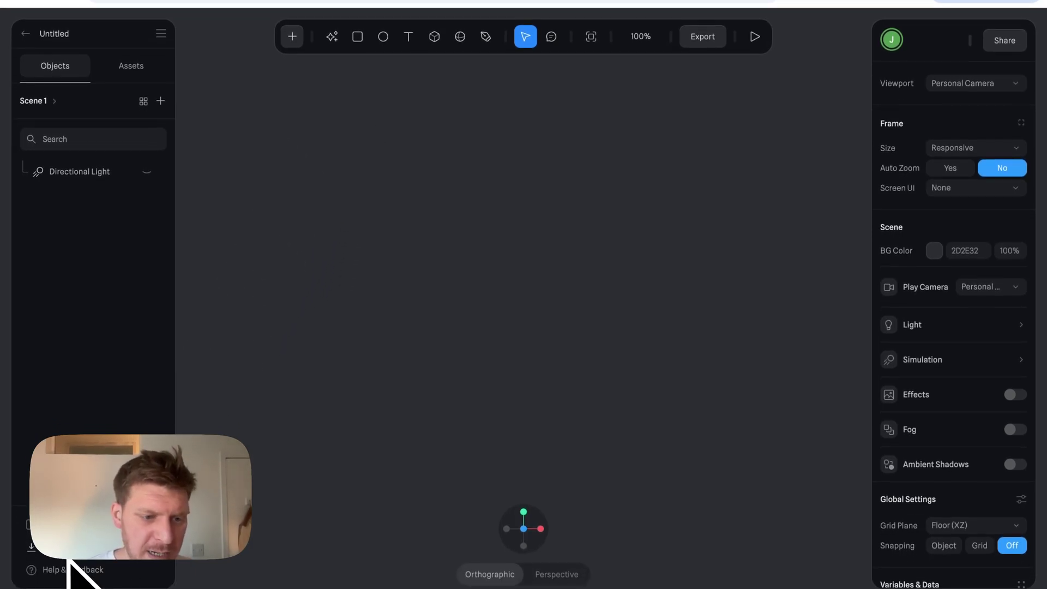
Import STAR DEMO.svg as a vector into the scene
{"action": "left_click", "coordinate": [79, 559]}
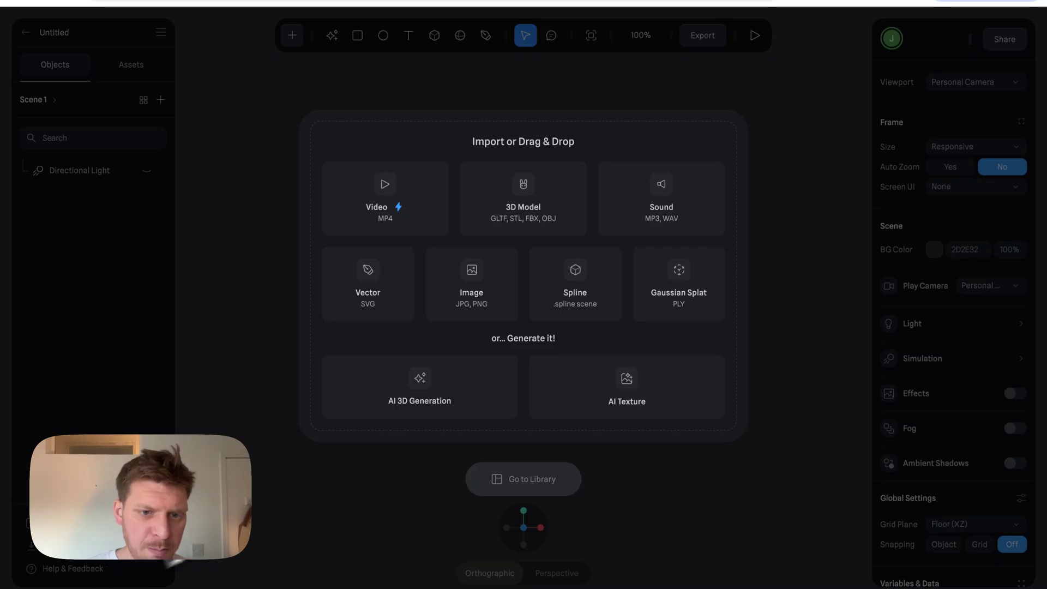
{"action": "left_click", "coordinate": [367, 290]}
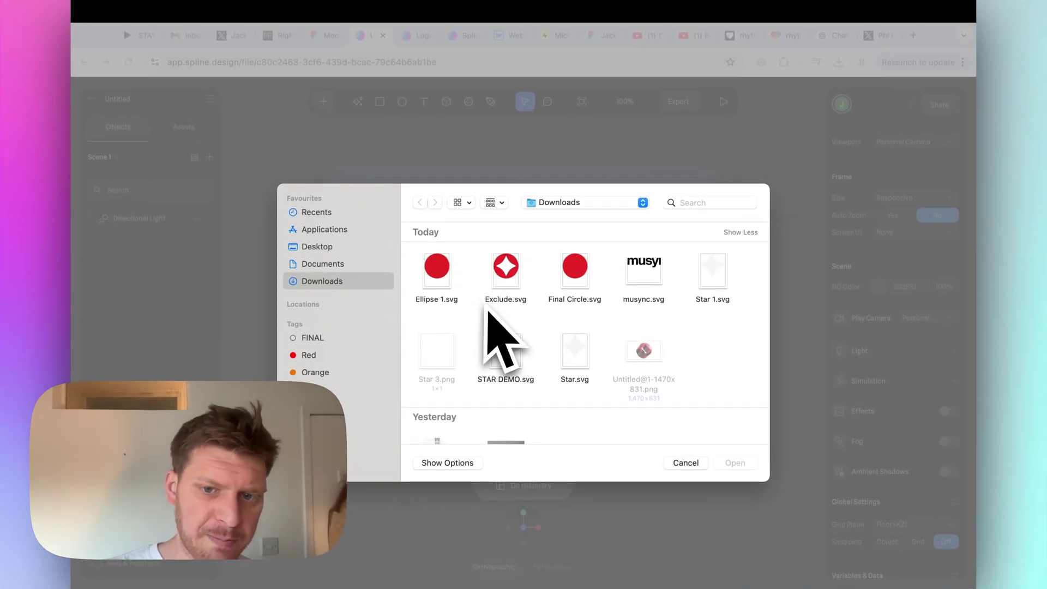
{"action": "scroll", "coordinate": [488, 304], "scroll_direction": "down", "scroll_amount": 3}
{"action": "scroll", "coordinate": [491, 304], "scroll_direction": "up", "scroll_amount": 3}
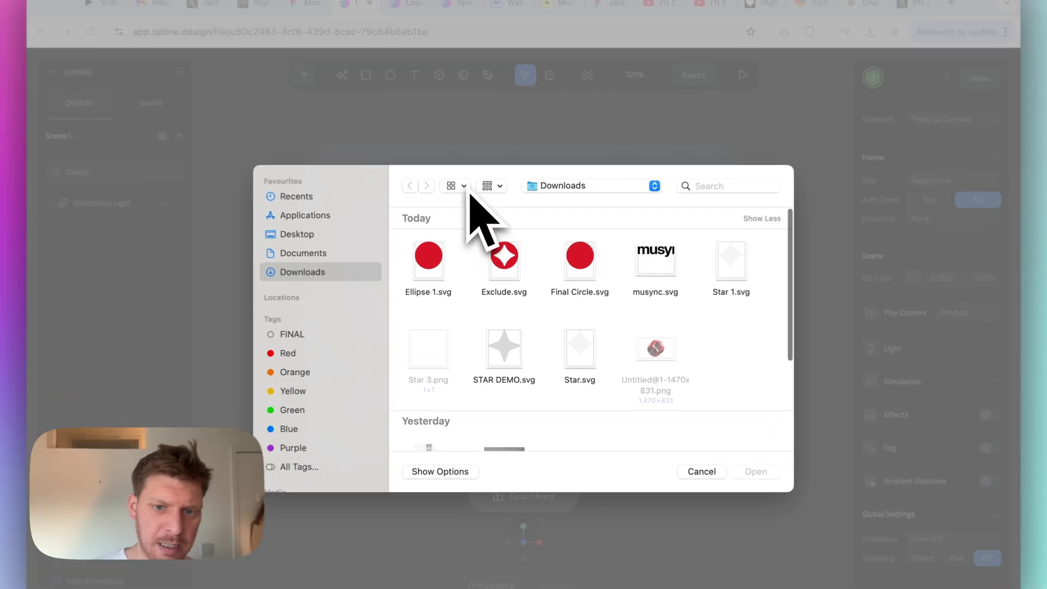
{"action": "left_click", "coordinate": [458, 186]}
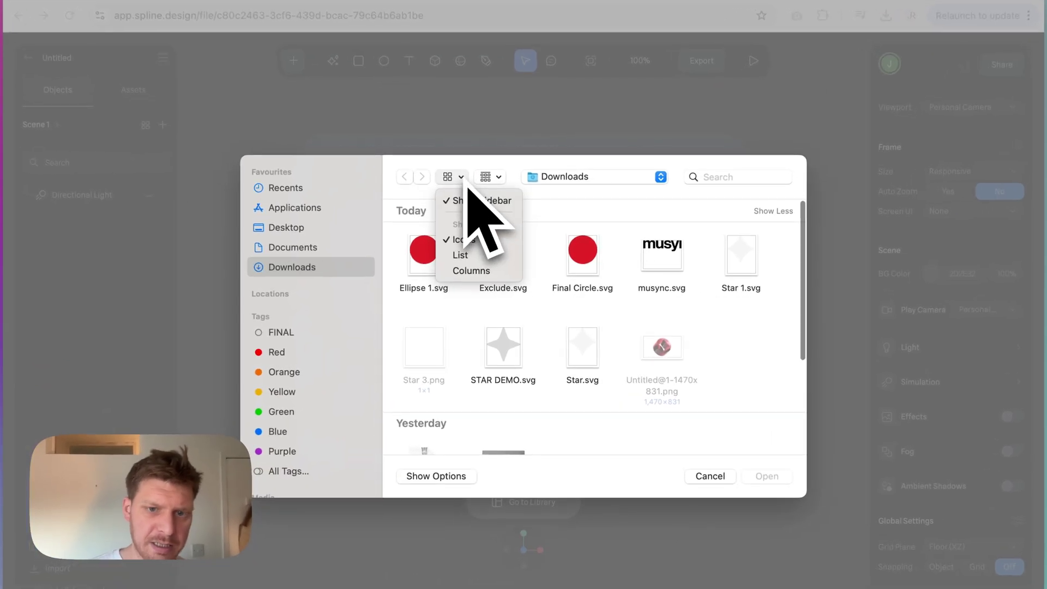
{"action": "left_click", "coordinate": [478, 262]}
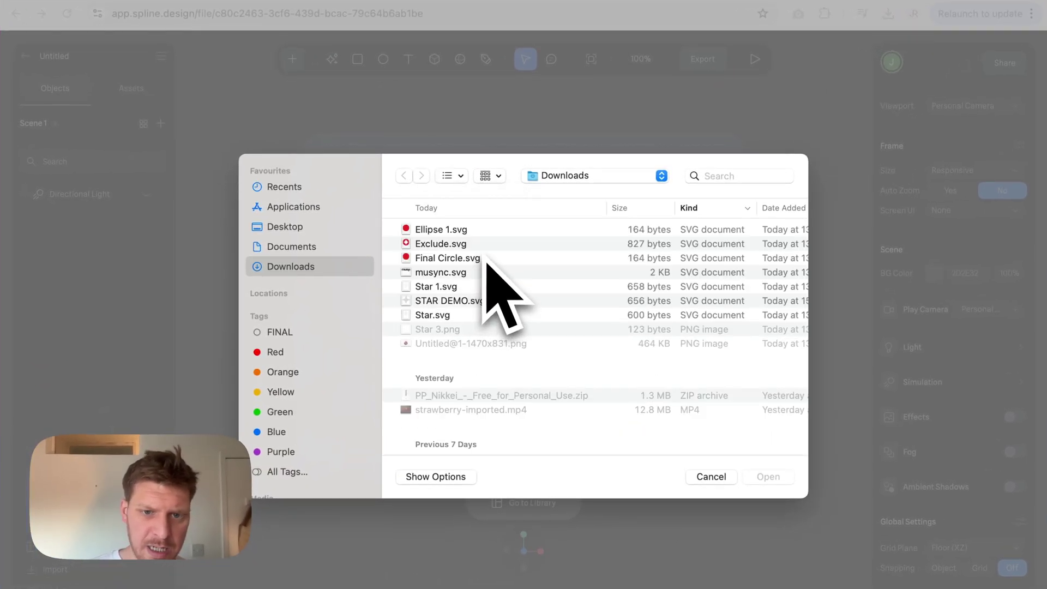
{"action": "scroll", "coordinate": [702, 234], "scroll_direction": "right", "scroll_amount": 4}
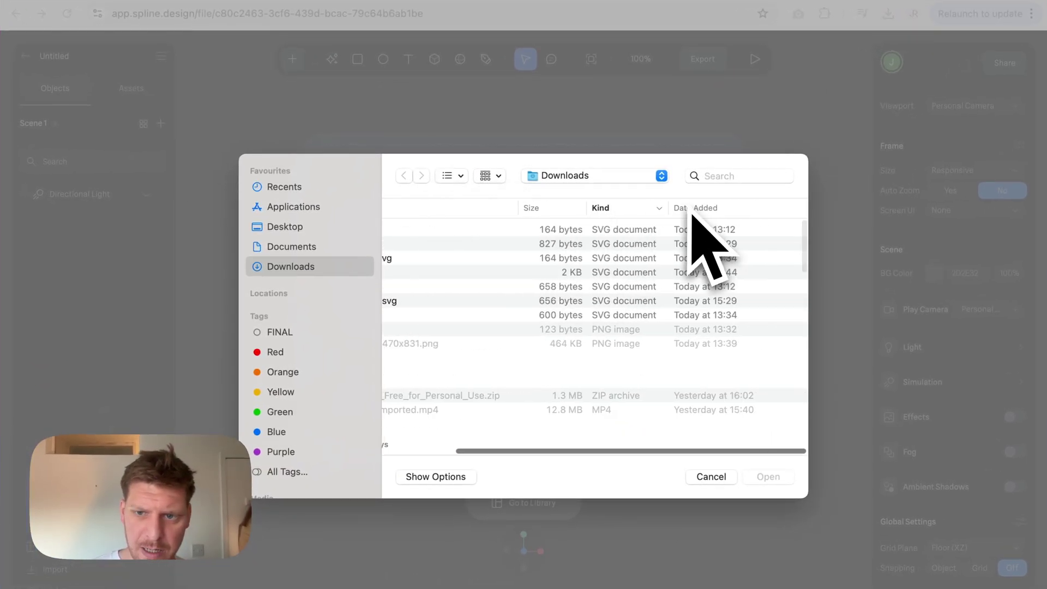
{"action": "left_click", "coordinate": [692, 208]}
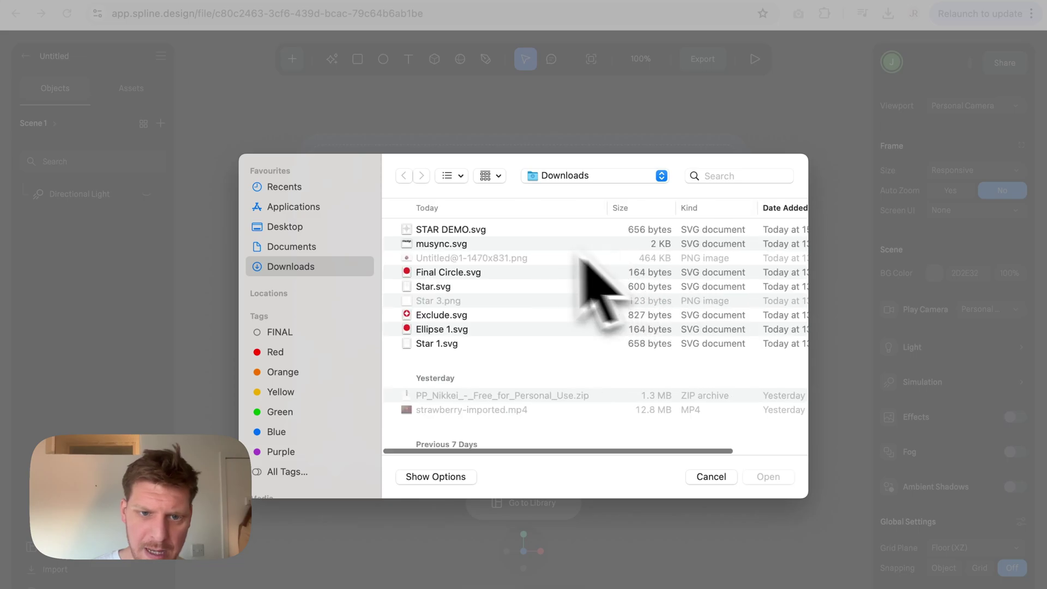
{"action": "left_click", "coordinate": [470, 230]}
{"action": "left_click", "coordinate": [763, 477]}
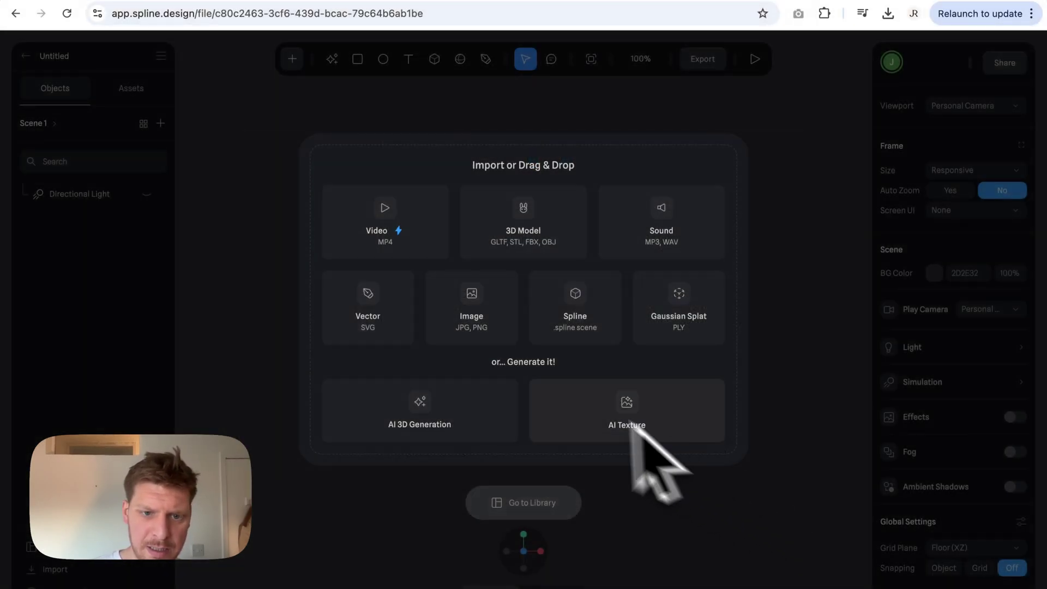
{"action": "scroll", "coordinate": [632, 355], "scroll_direction": "down", "scroll_amount": 5}
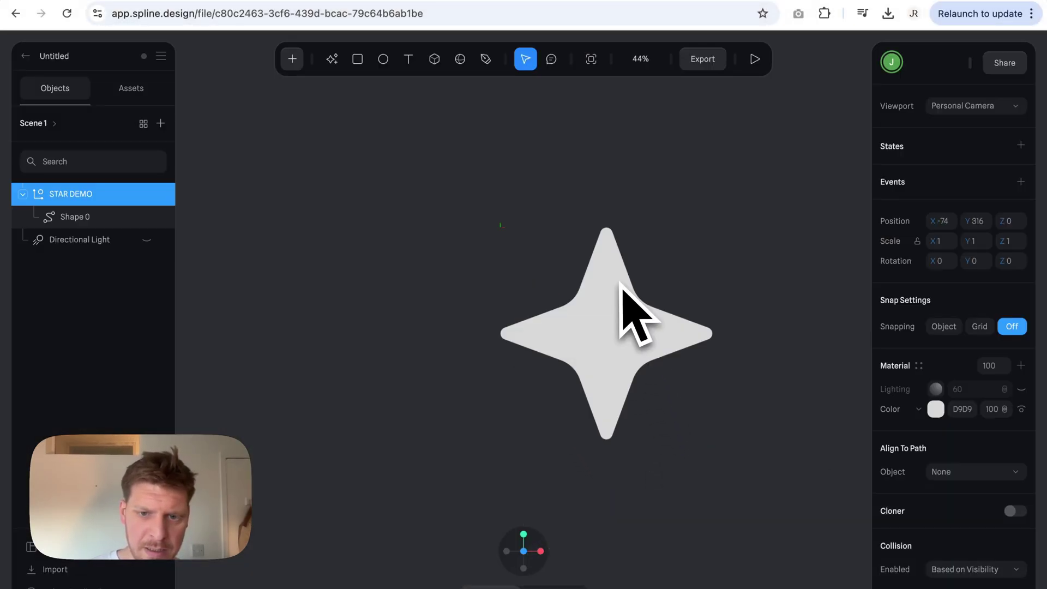
{"action": "left_click", "coordinate": [435, 308]}
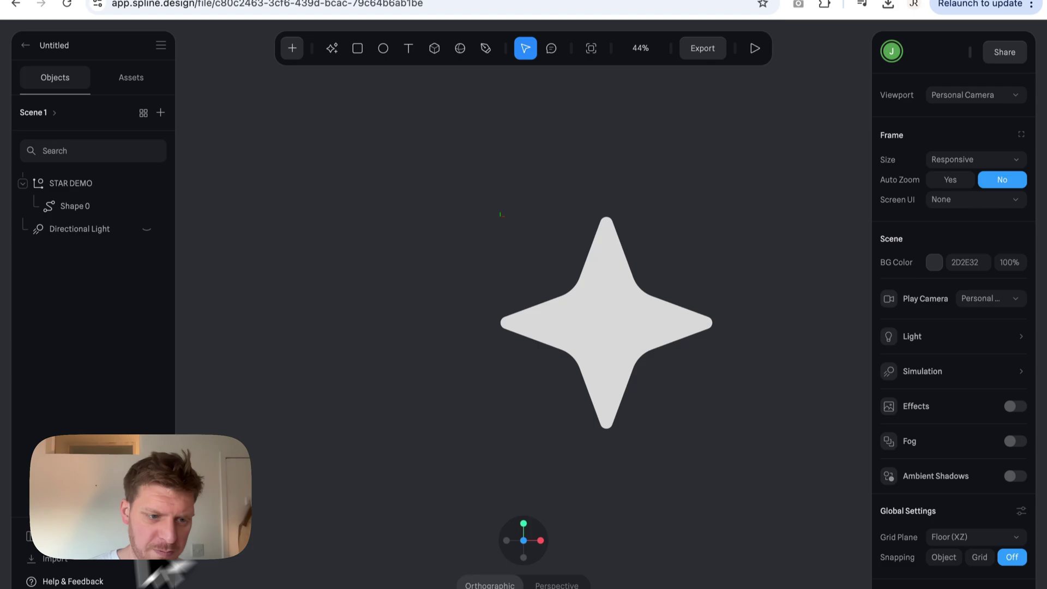
Import Final Circle.svg as a vector the same way
{"action": "left_click", "coordinate": [54, 558]}
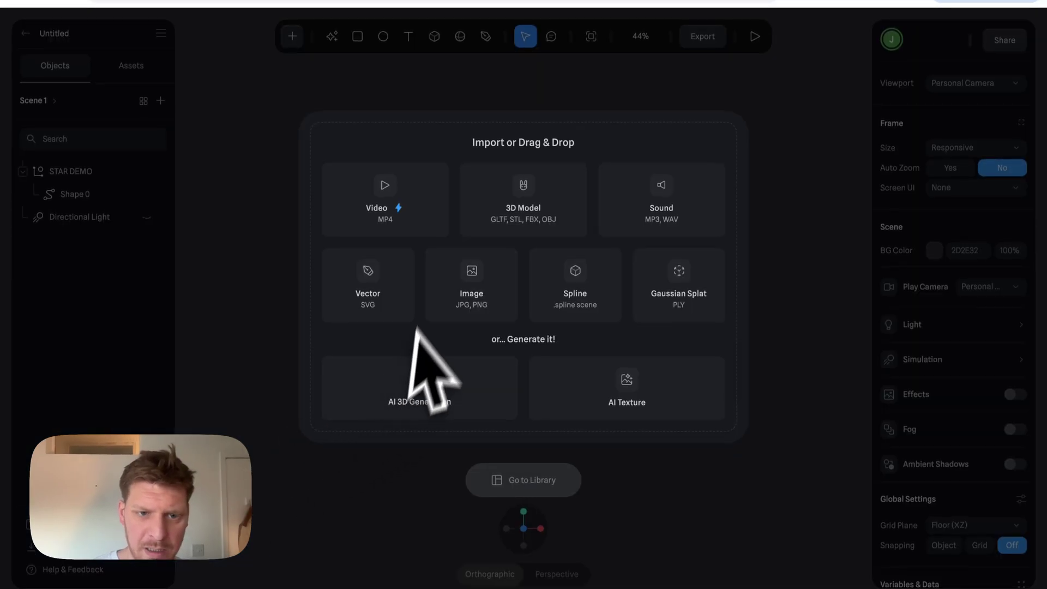
{"action": "left_click", "coordinate": [377, 322]}
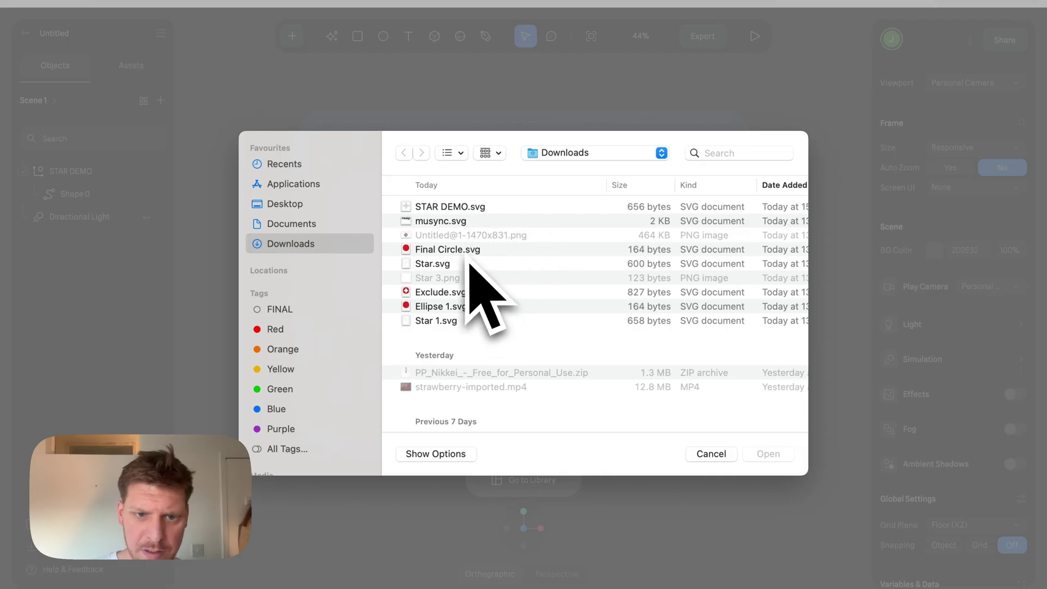
{"action": "scroll", "coordinate": [461, 297], "scroll_direction": "right", "scroll_amount": 1}
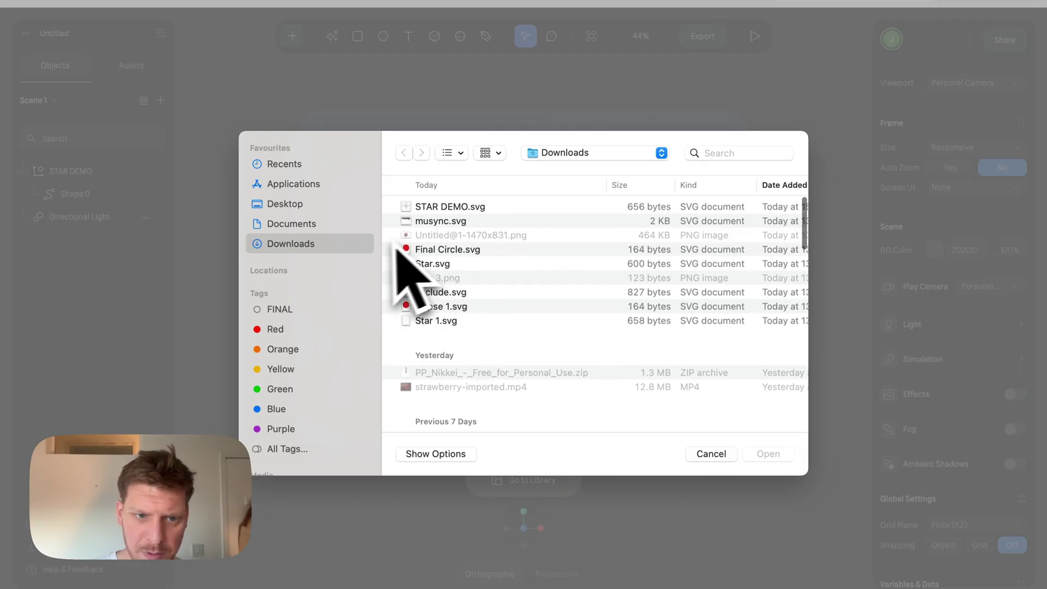
{"action": "scroll", "coordinate": [440, 234], "scroll_direction": "right", "scroll_amount": 3}
{"action": "scroll", "coordinate": [441, 241], "scroll_direction": "left", "scroll_amount": 3}
{"action": "left_click", "coordinate": [441, 253]}
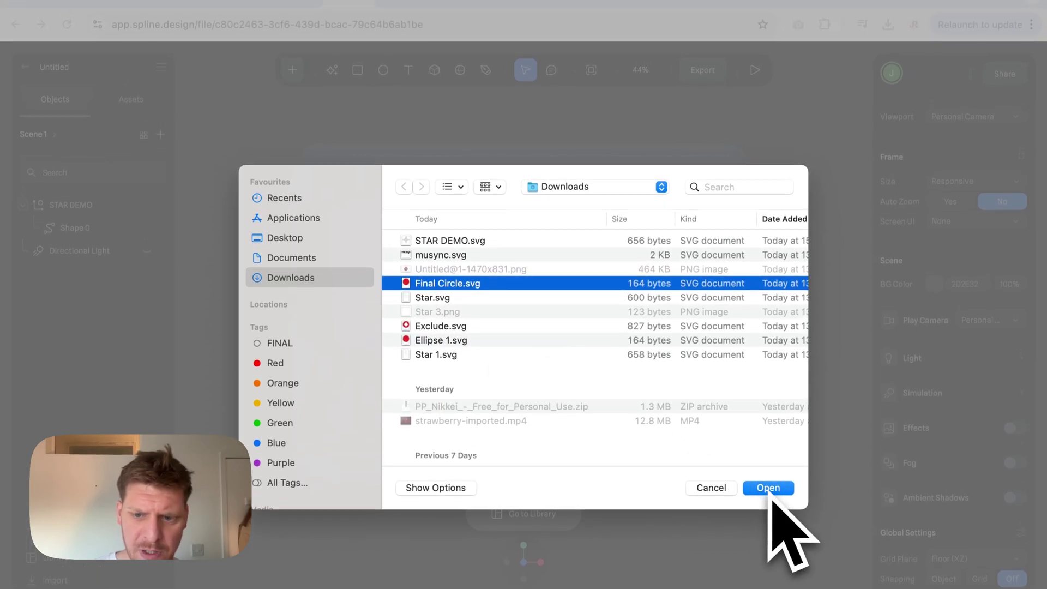
{"action": "left_click", "coordinate": [768, 488]}
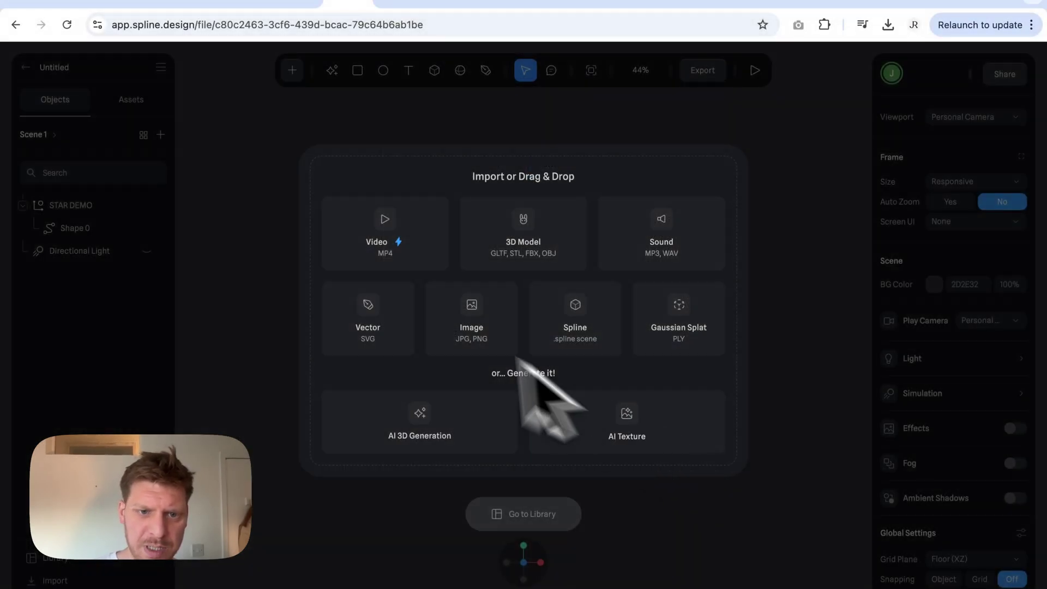
Delete Final Circle and export the CIRCLE DEMO circle from Figma as SVG
{"action": "key", "text": "Delete"}
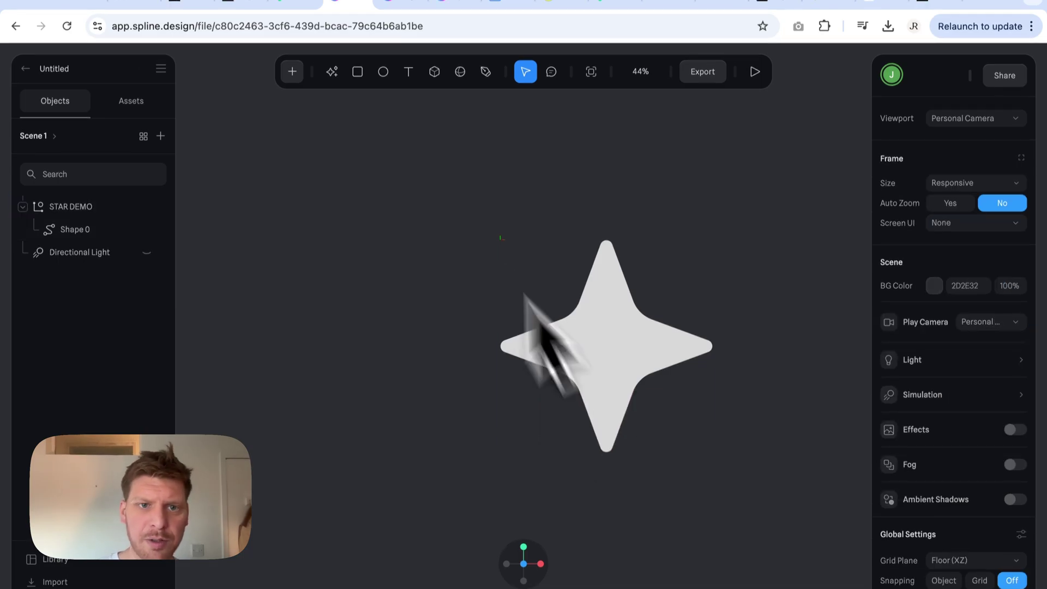
{"action": "left_click", "coordinate": [297, 25]}
{"action": "left_click", "coordinate": [444, 341]}
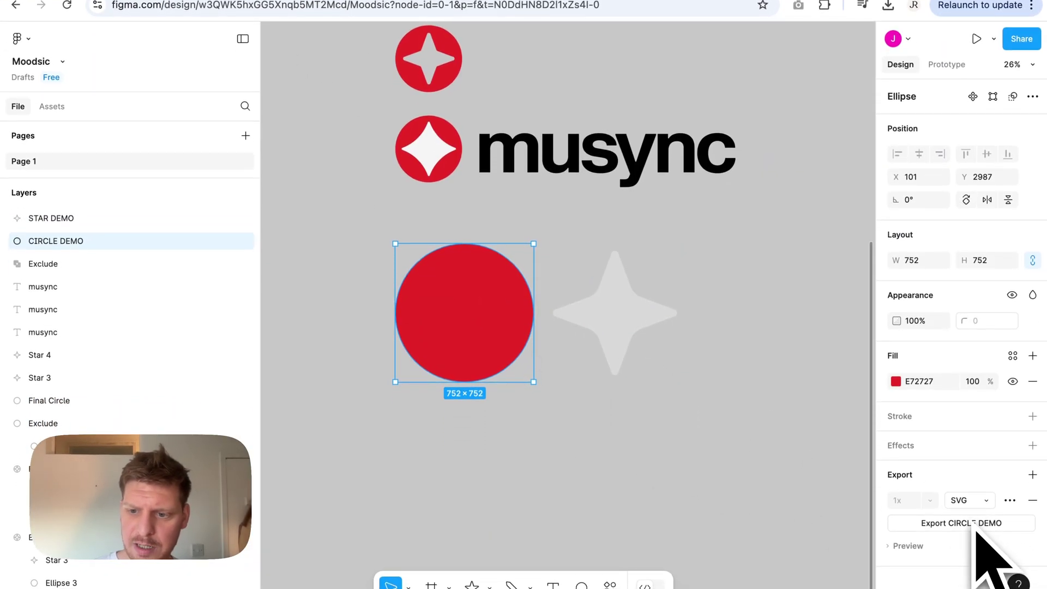
{"action": "left_click", "coordinate": [976, 531]}
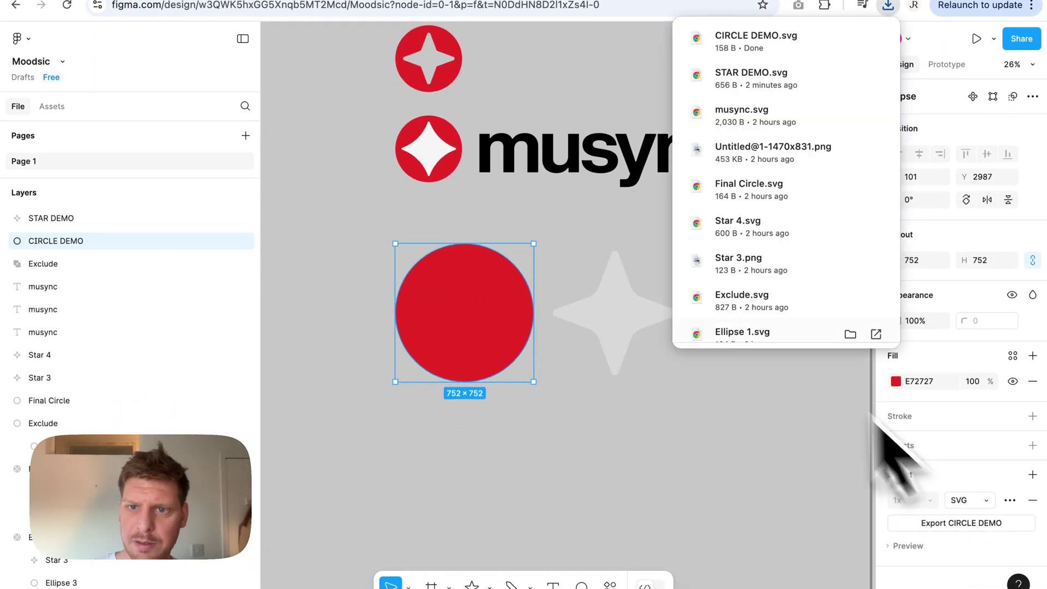
{"action": "left_click", "coordinate": [763, 420]}
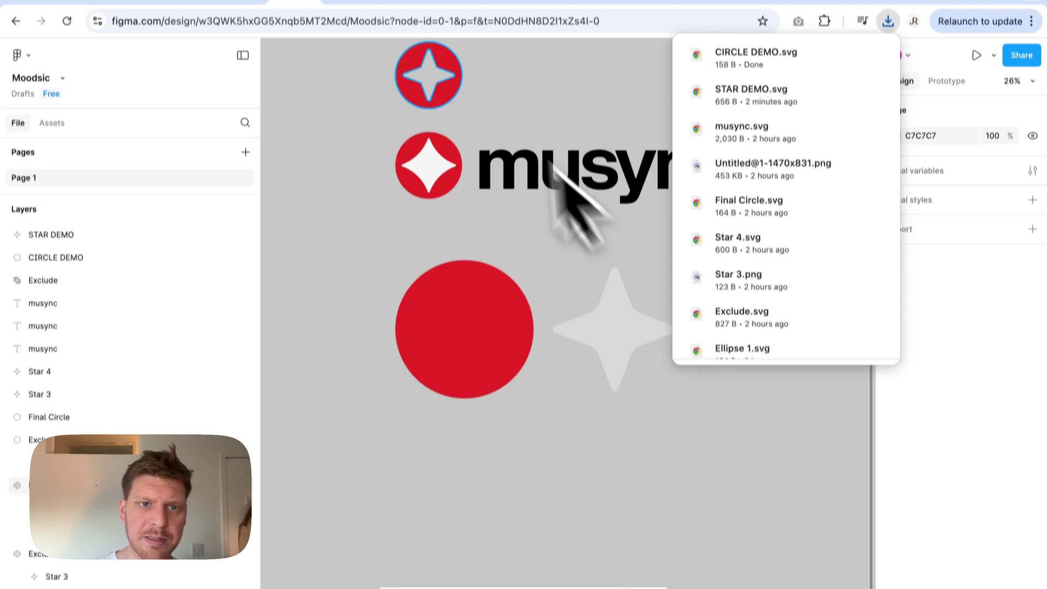
Import the CIRCLE DEMO SVG into the Spline scene as a vector
{"action": "left_click", "coordinate": [370, 38]}
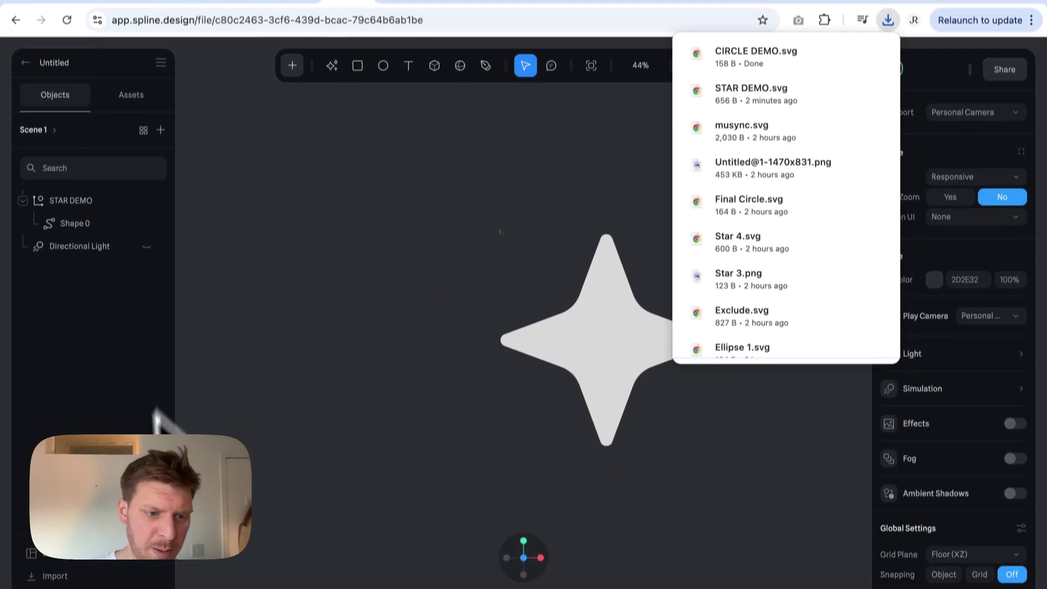
{"action": "left_click", "coordinate": [49, 576]}
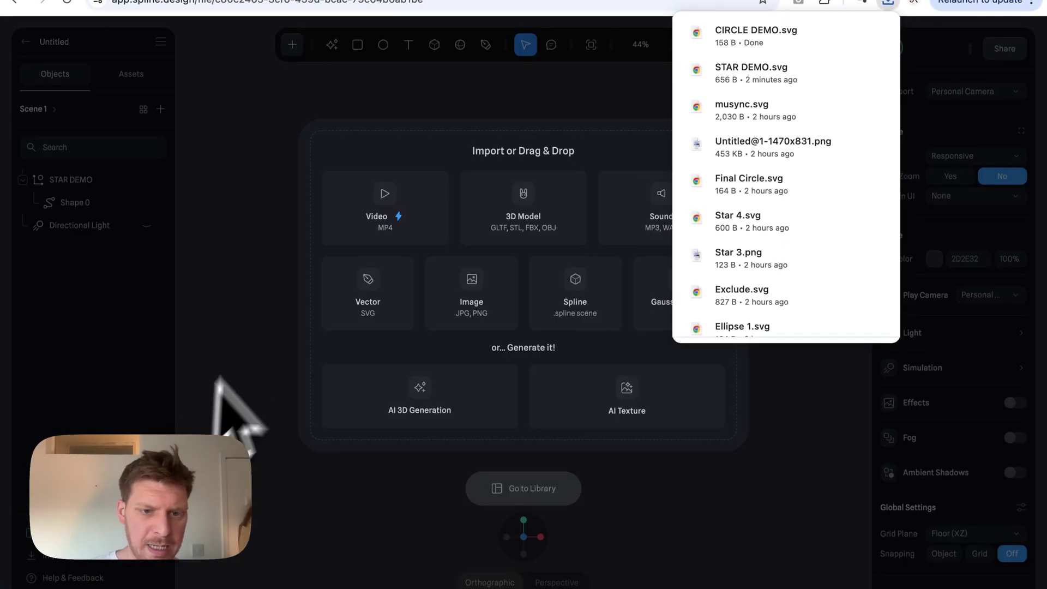
{"action": "left_click", "coordinate": [384, 289]}
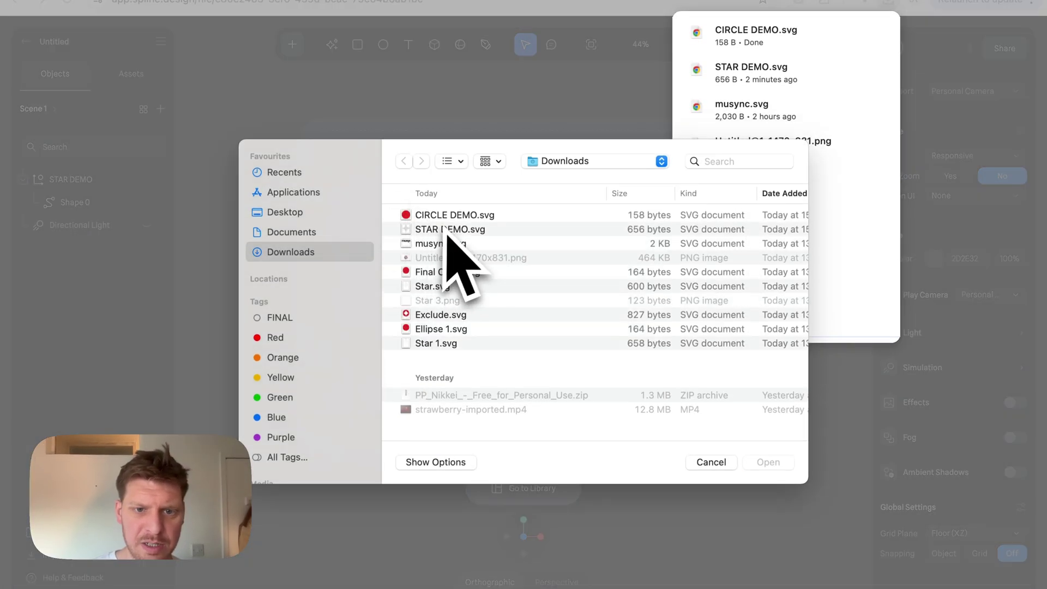
{"action": "left_click", "coordinate": [447, 211]}
{"action": "left_click", "coordinate": [762, 463]}
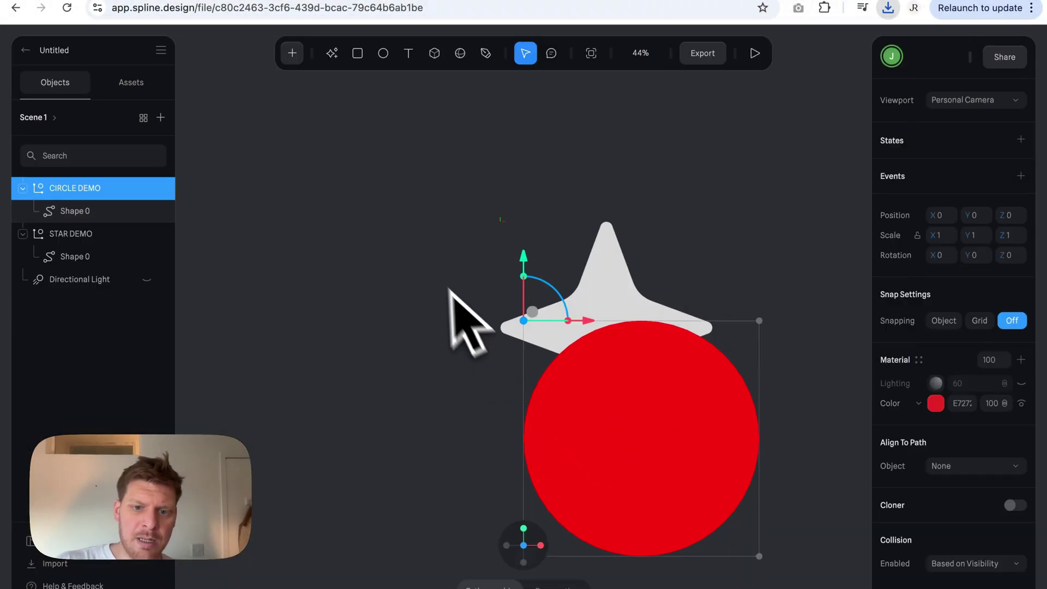
Place the red circle just left of the grey star
{"action": "left_click_drag", "start_coordinate": [603, 433], "coordinate": [376, 294]}
{"action": "left_click_drag", "start_coordinate": [352, 255], "coordinate": [351, 339]}
{"action": "left_click", "coordinate": [381, 184]}
{"action": "left_click", "coordinate": [391, 285]}
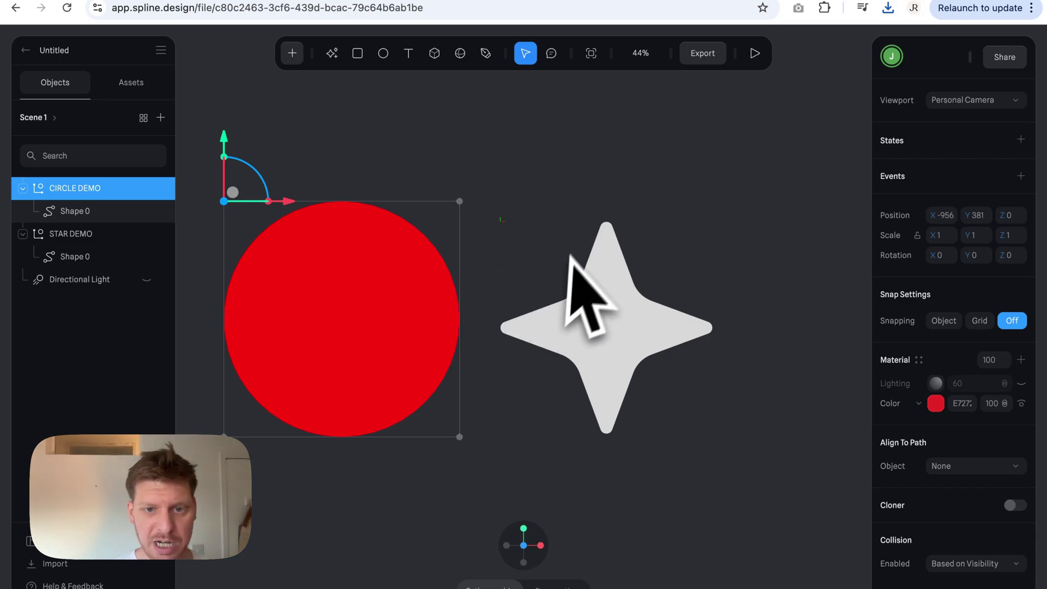
{"action": "left_click", "coordinate": [578, 176]}
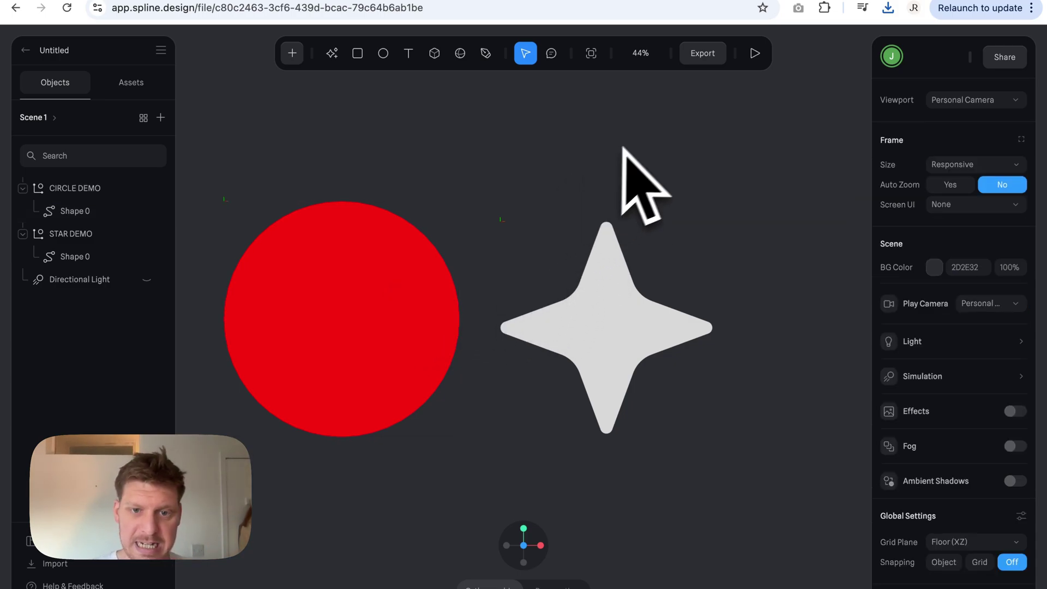
{"action": "mouse_move", "coordinate": [623, 147]}
{"action": "right_mouse_down"}
{"action": "mouse_move", "coordinate": [553, 151]}
{"action": "mouse_move", "coordinate": [710, 149]}
{"action": "mouse_move", "coordinate": [624, 152]}
{"action": "right_mouse_up"}
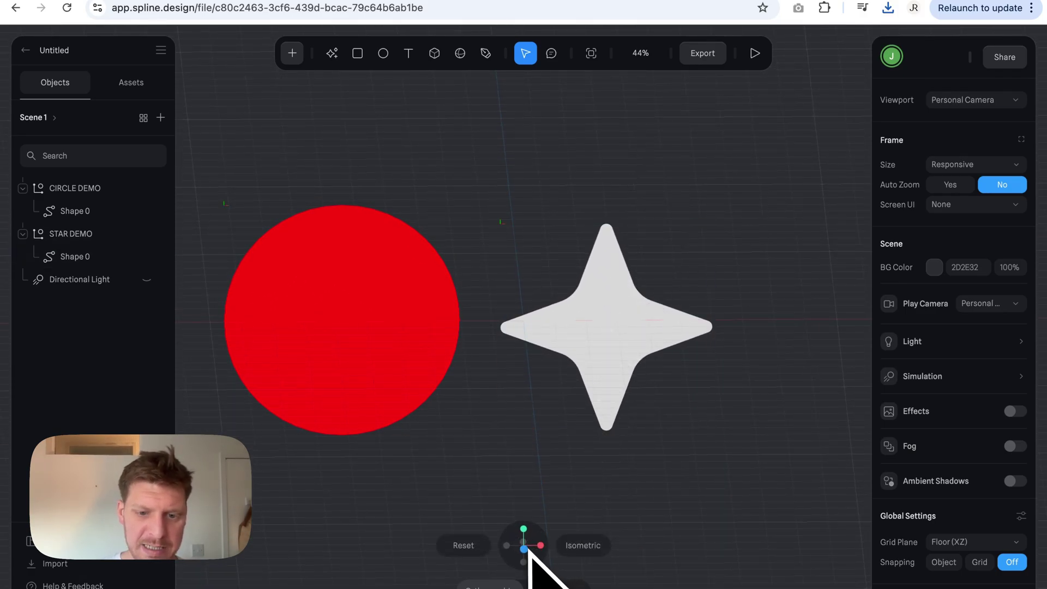
{"action": "left_click", "coordinate": [436, 352]}
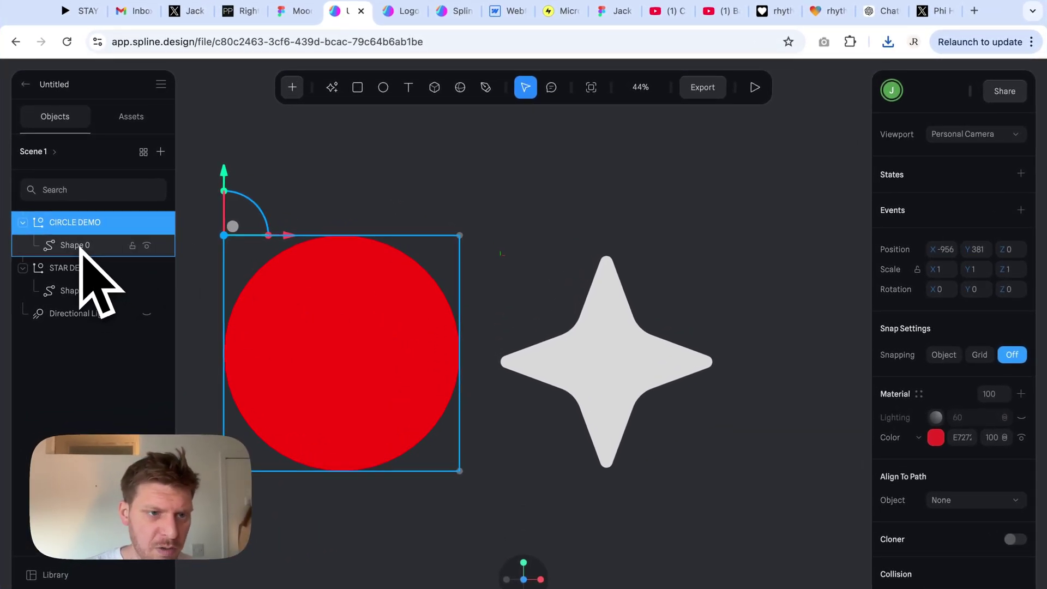
Drag each Shape 0 layer out of the CIRCLE DEMO and STAR DEMO groups to the top level
{"action": "left_click", "coordinate": [81, 247]}
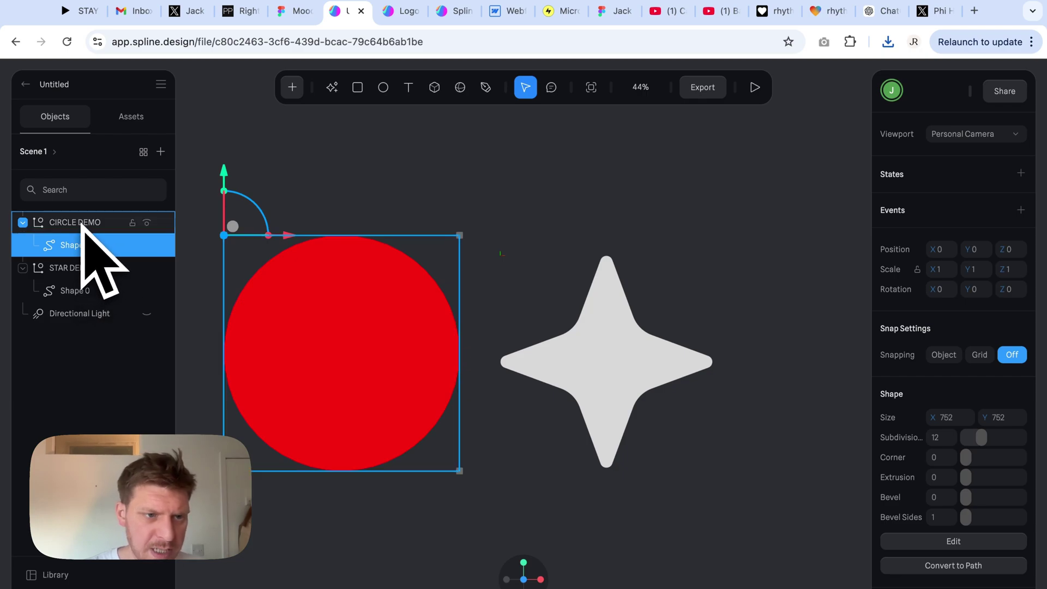
{"action": "left_click", "coordinate": [83, 224]}
{"action": "left_click", "coordinate": [85, 270]}
{"action": "left_click", "coordinate": [83, 246]}
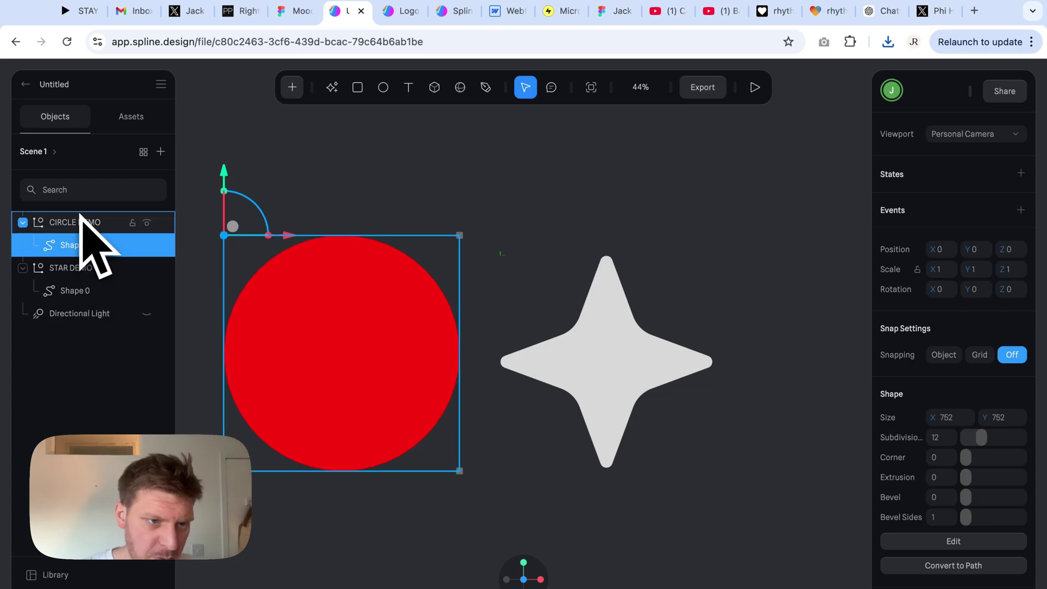
{"action": "key", "text": "Escape"}
{"action": "left_click", "coordinate": [74, 251]}
{"action": "left_click_drag", "start_coordinate": [73, 255], "coordinate": [77, 220]}
{"action": "left_click", "coordinate": [76, 290]}
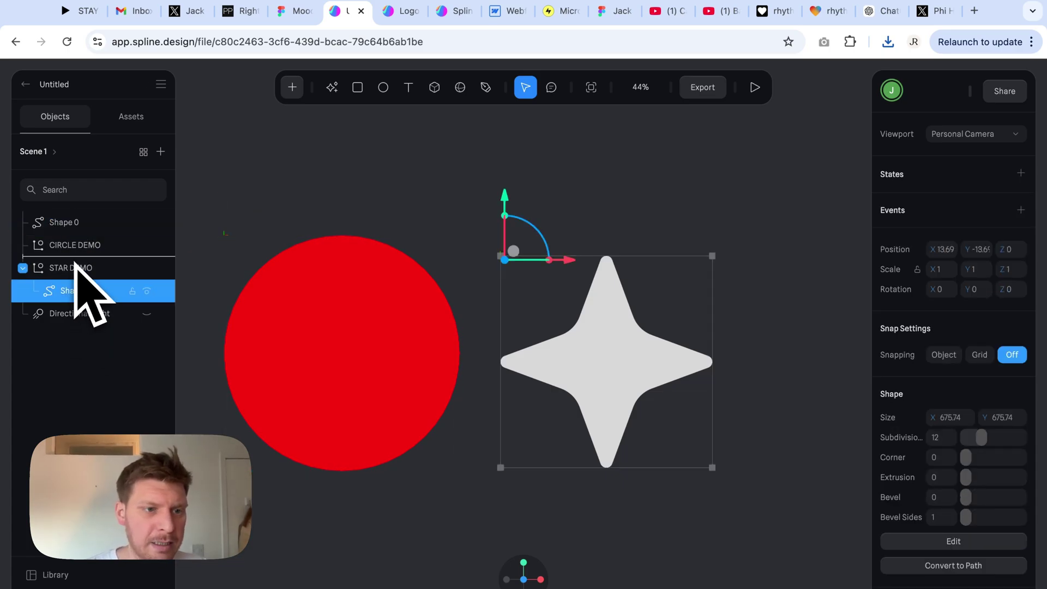
{"action": "left_click_drag", "start_coordinate": [75, 235], "coordinate": [77, 240]}
Delete the empty CIRCLE DEMO and STAR DEMO groups and begin renaming the shape layers
{"action": "left_click", "coordinate": [76, 267]}
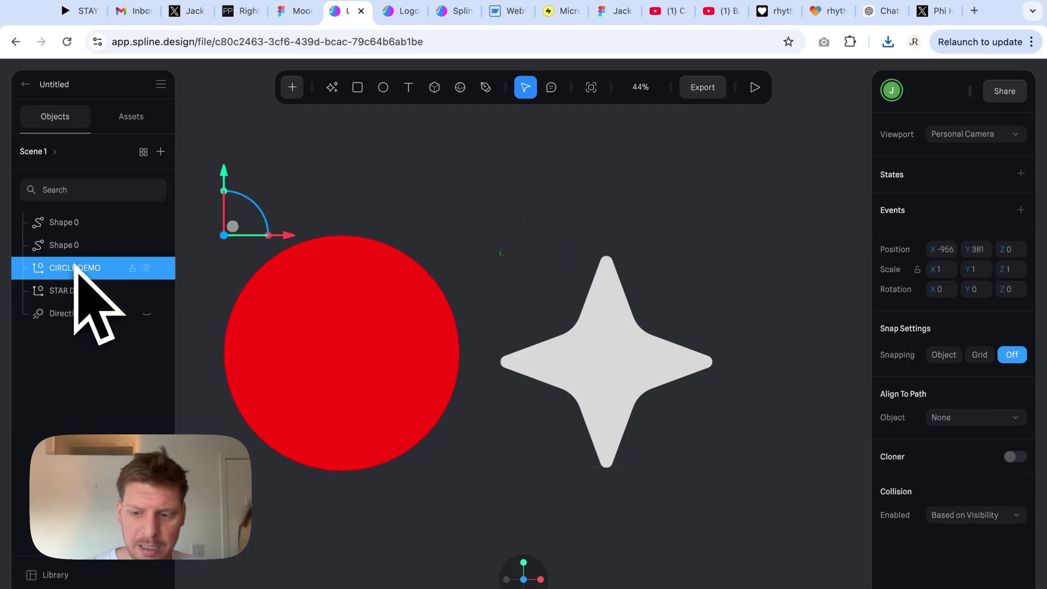
{"action": "key", "text": "Delete"}
{"action": "left_click", "coordinate": [75, 267]}
{"action": "key", "text": "Delete"}
{"action": "left_click", "coordinate": [80, 248]}
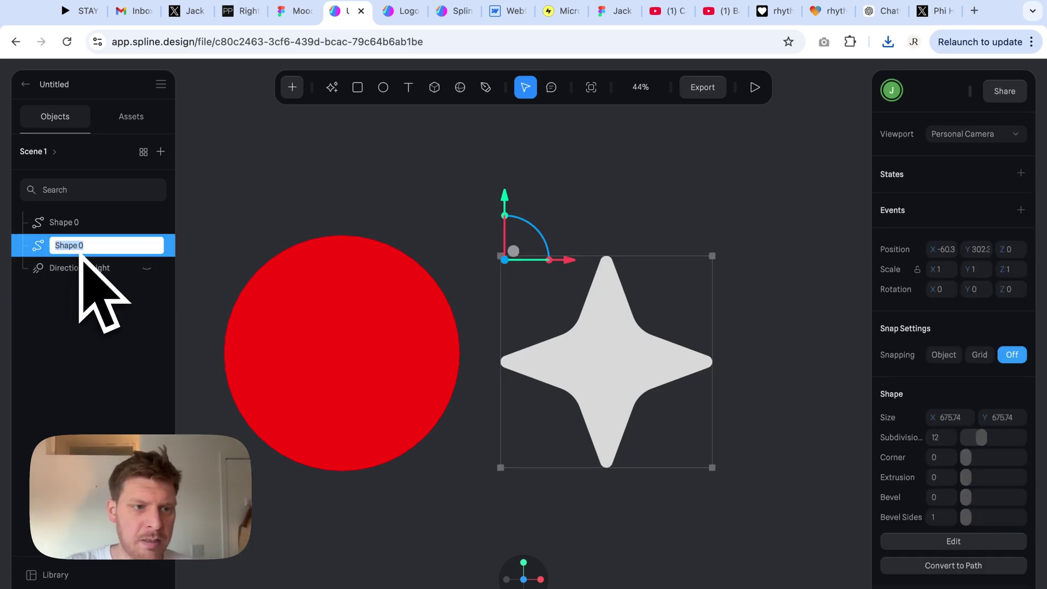
{"action": "double_click", "coordinate": [69, 228]}
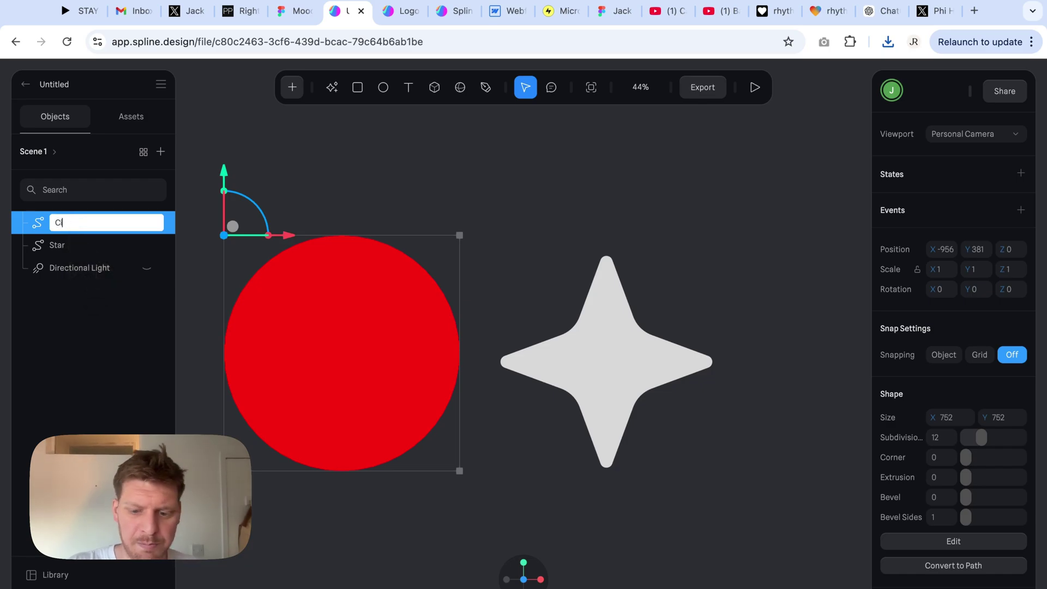
Extrude the Circle to a depth of 200 and check it from an orbited view
{"action": "left_click", "coordinate": [328, 210]}
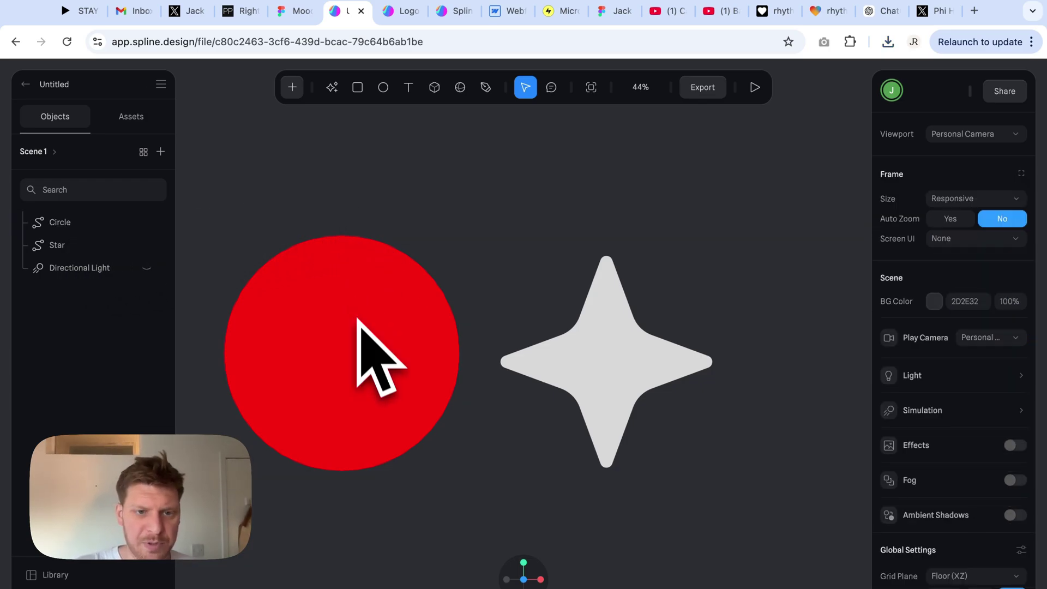
{"action": "left_click", "coordinate": [362, 351]}
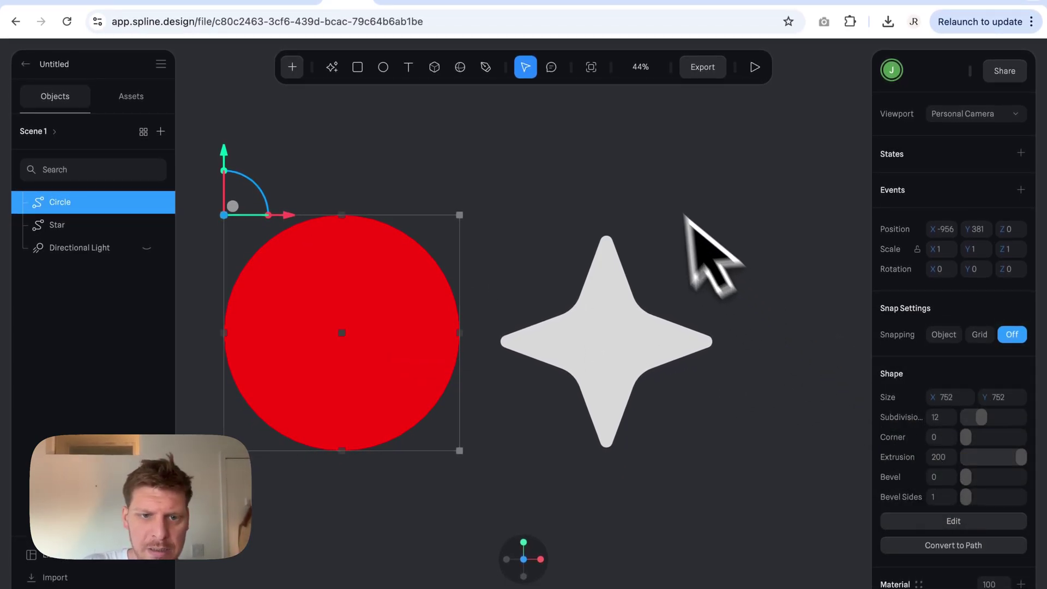
{"action": "left_click", "coordinate": [609, 173]}
{"action": "mouse_move", "coordinate": [586, 186]}
{"action": "right_mouse_down"}
{"action": "mouse_move", "coordinate": [533, 217]}
{"action": "mouse_move", "coordinate": [627, 204]}
{"action": "mouse_move", "coordinate": [603, 196]}
{"action": "right_mouse_up"}
{"action": "left_click", "coordinate": [448, 267]}
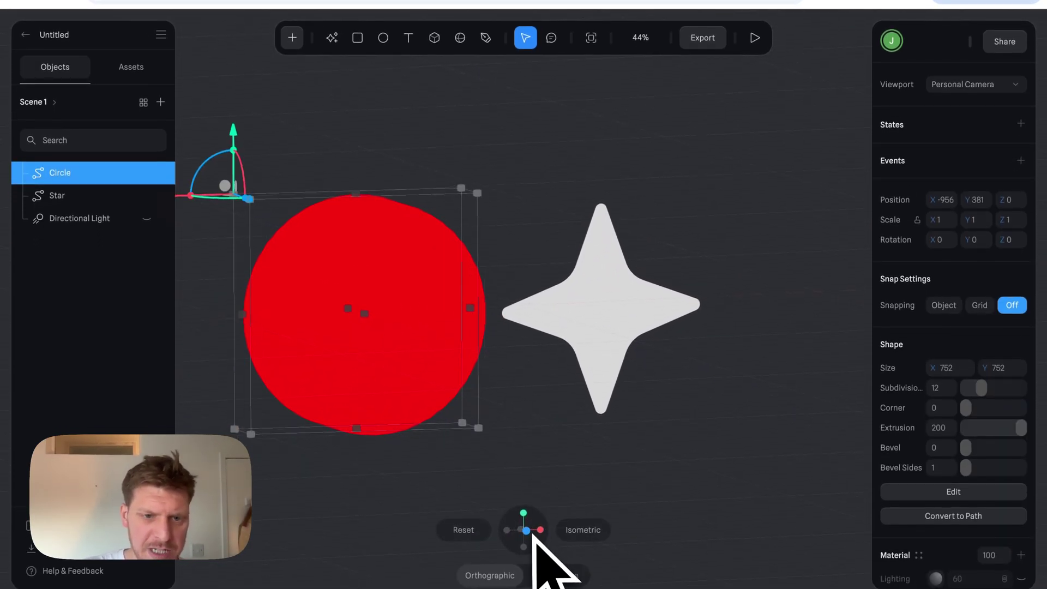
{"action": "left_click", "coordinate": [542, 537]}
Extrude the Star to a depth of 300
{"action": "left_click", "coordinate": [428, 327]}
{"action": "left_click", "coordinate": [573, 351]}
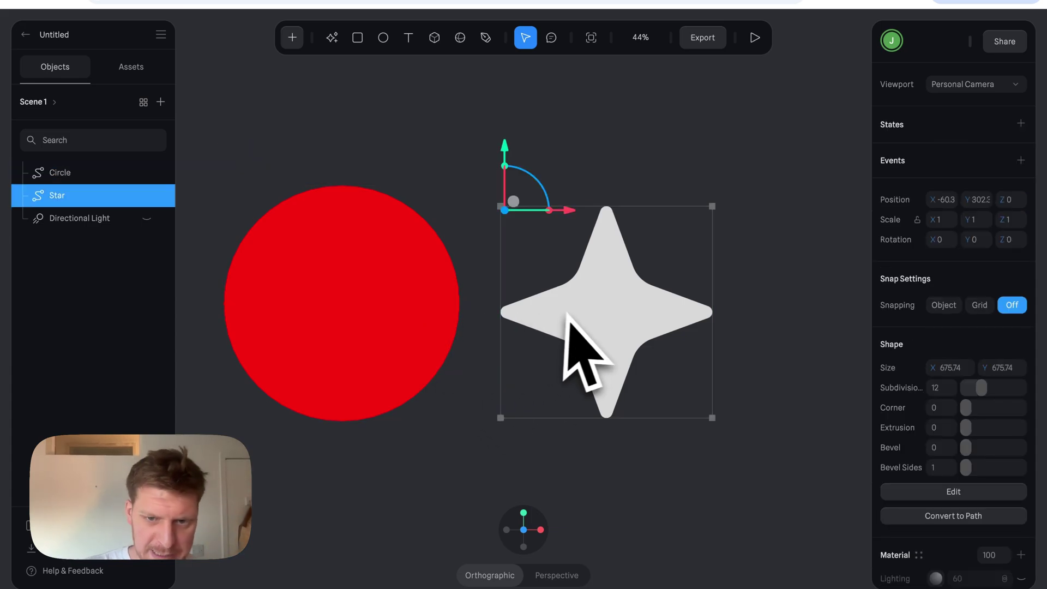
{"action": "left_click", "coordinate": [942, 430]}
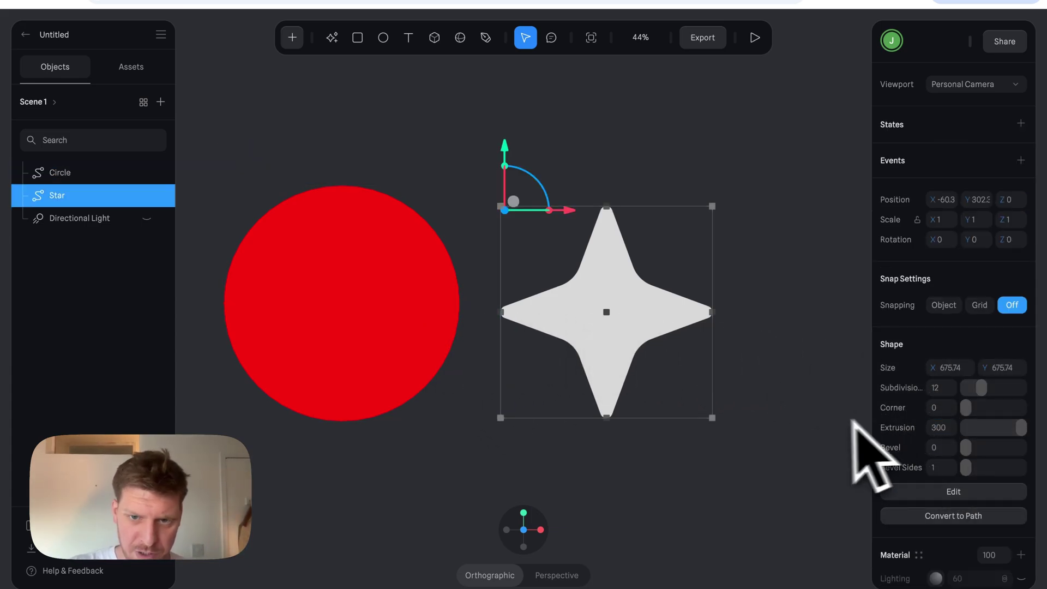
{"action": "left_click", "coordinate": [851, 452]}
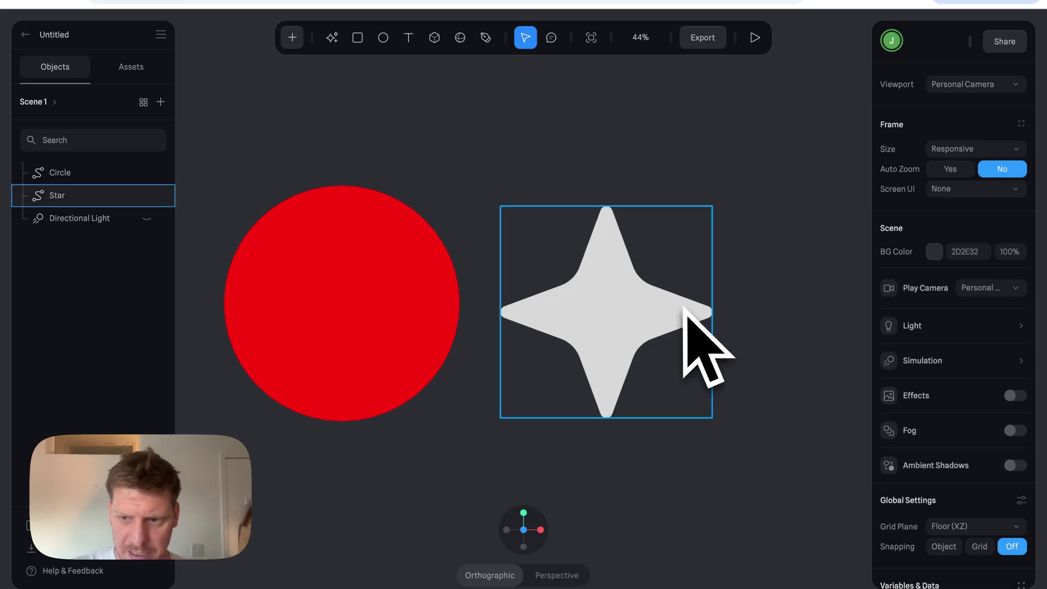
Add a new material layer to the circle and set its type to Matcap
{"action": "left_click", "coordinate": [430, 324]}
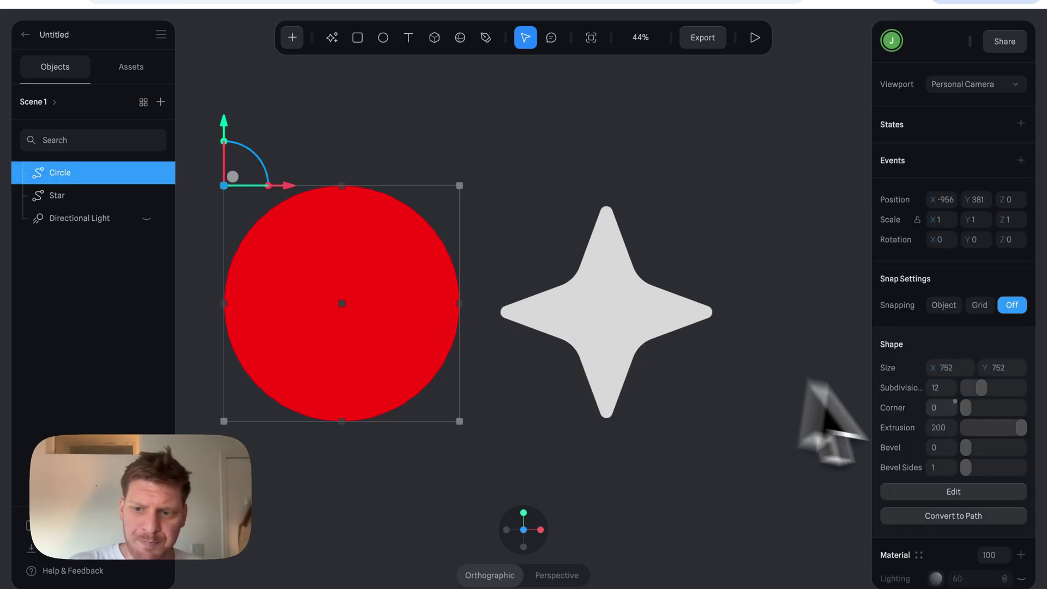
{"action": "scroll", "coordinate": [954, 447], "scroll_direction": "down", "scroll_amount": 3}
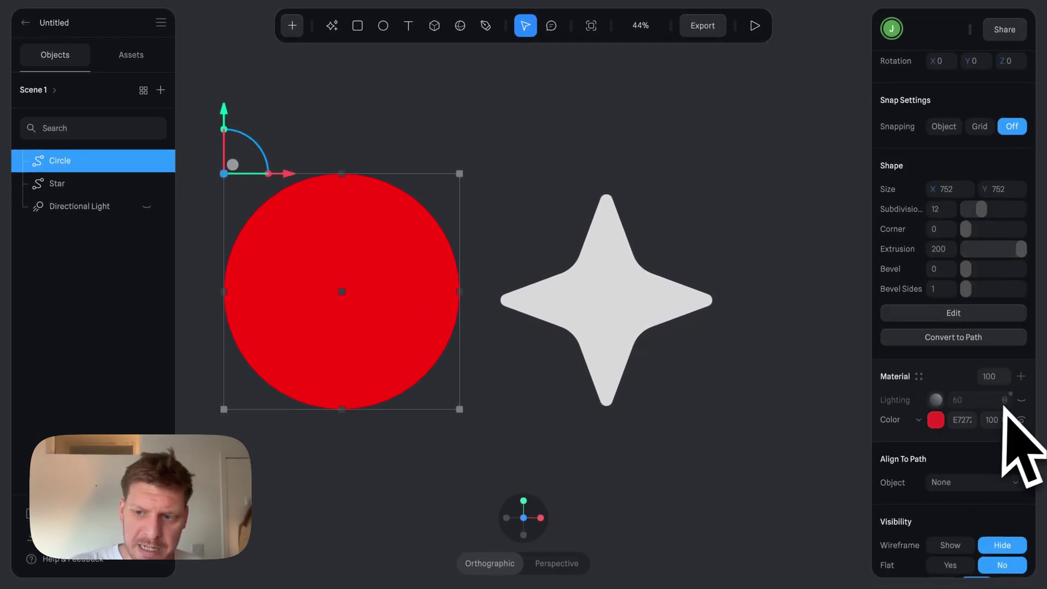
{"action": "left_click", "coordinate": [1022, 400]}
{"action": "left_click", "coordinate": [1022, 401]}
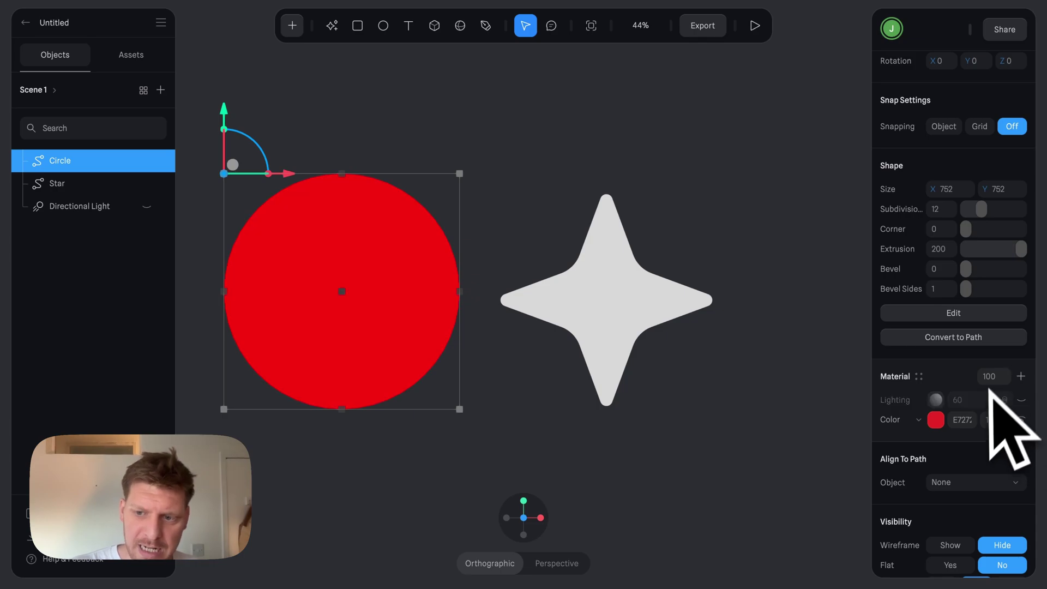
{"action": "left_click", "coordinate": [1021, 376]}
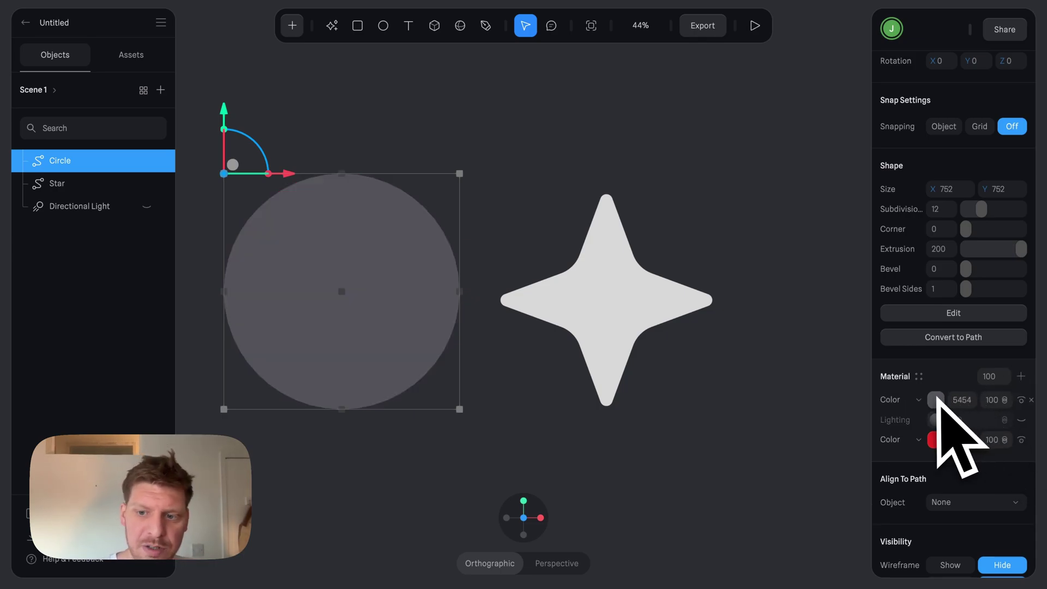
{"action": "left_click", "coordinate": [922, 400]}
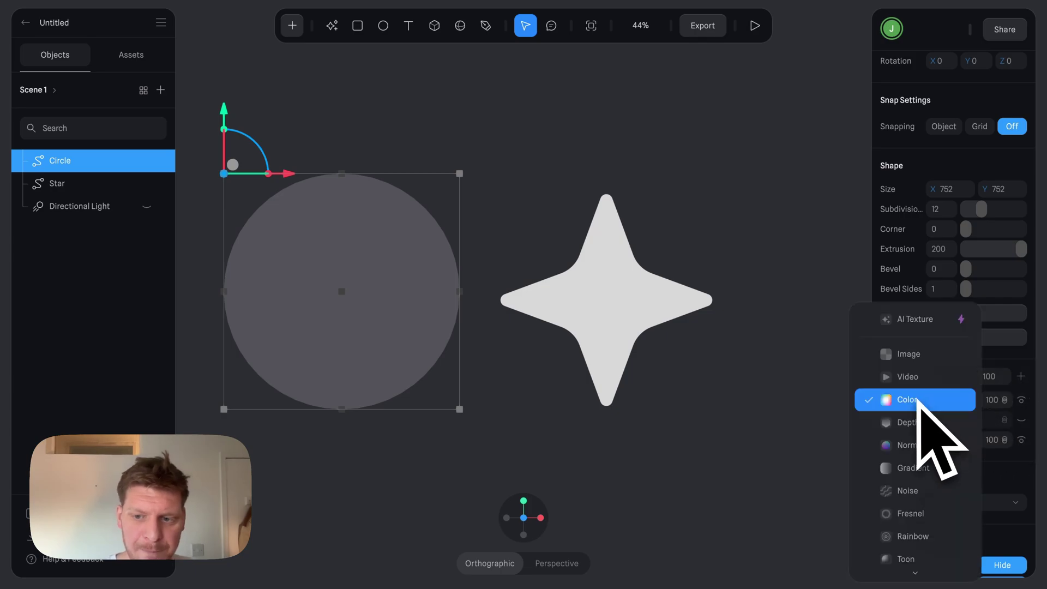
{"action": "scroll", "coordinate": [920, 501], "scroll_direction": "down", "scroll_amount": 2}
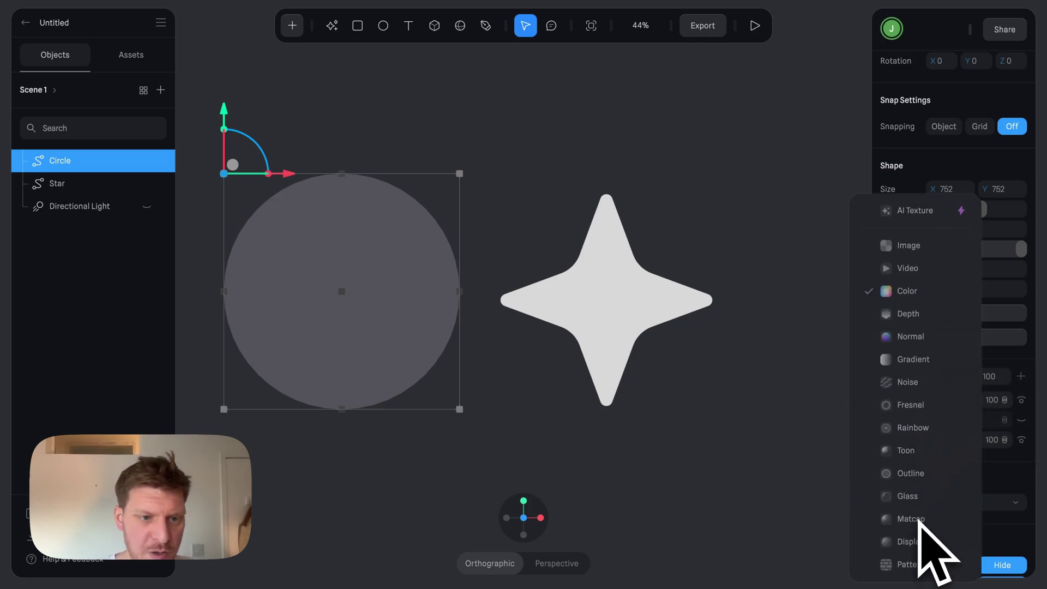
{"action": "left_click", "coordinate": [911, 519]}
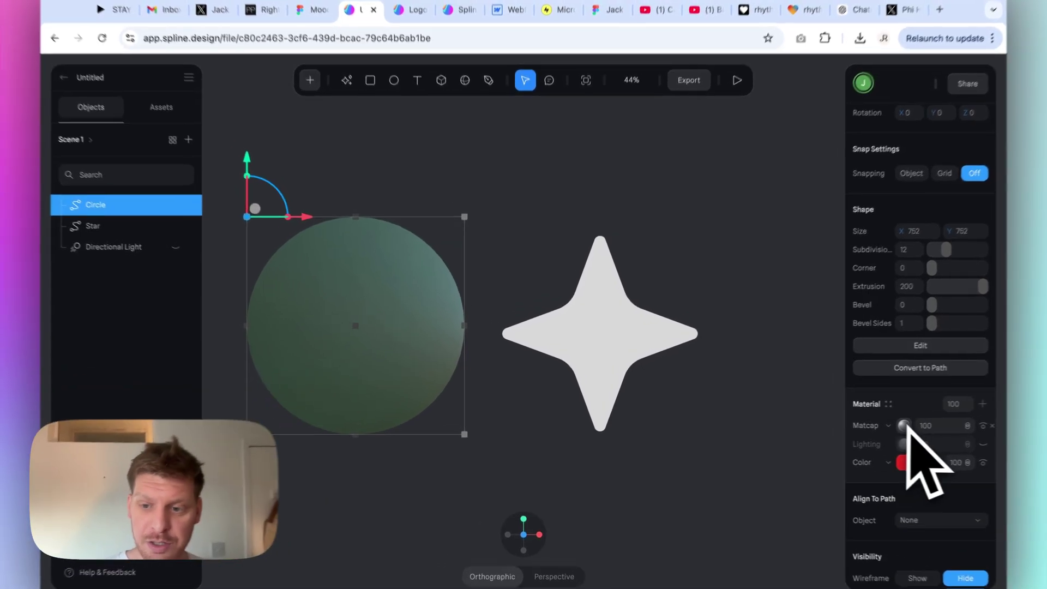
Apply the black-and-white library matcap and view the shapes in 3D
{"action": "left_click", "coordinate": [879, 424]}
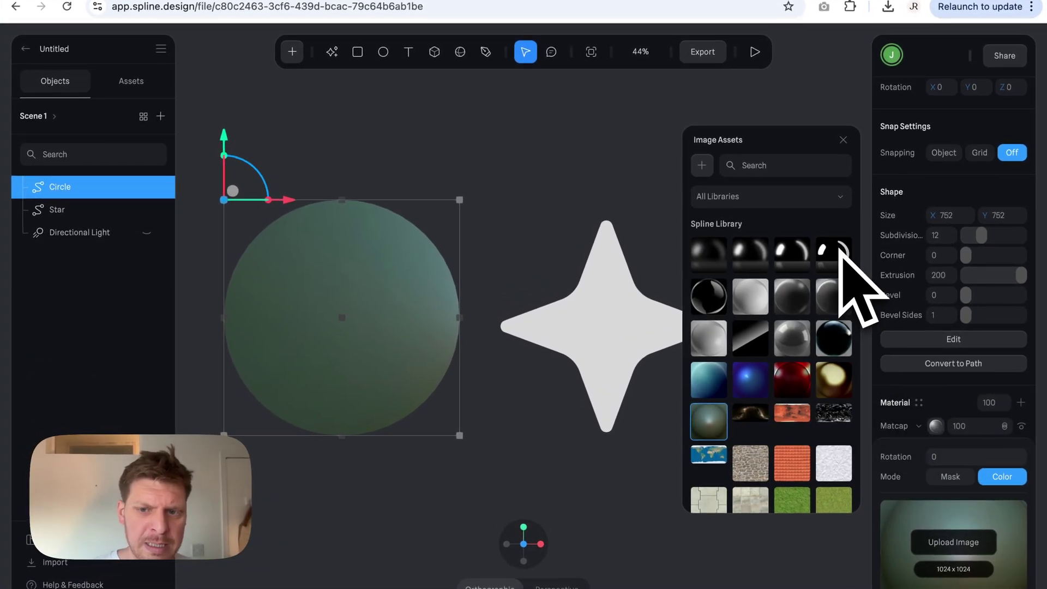
{"action": "left_click", "coordinate": [835, 254]}
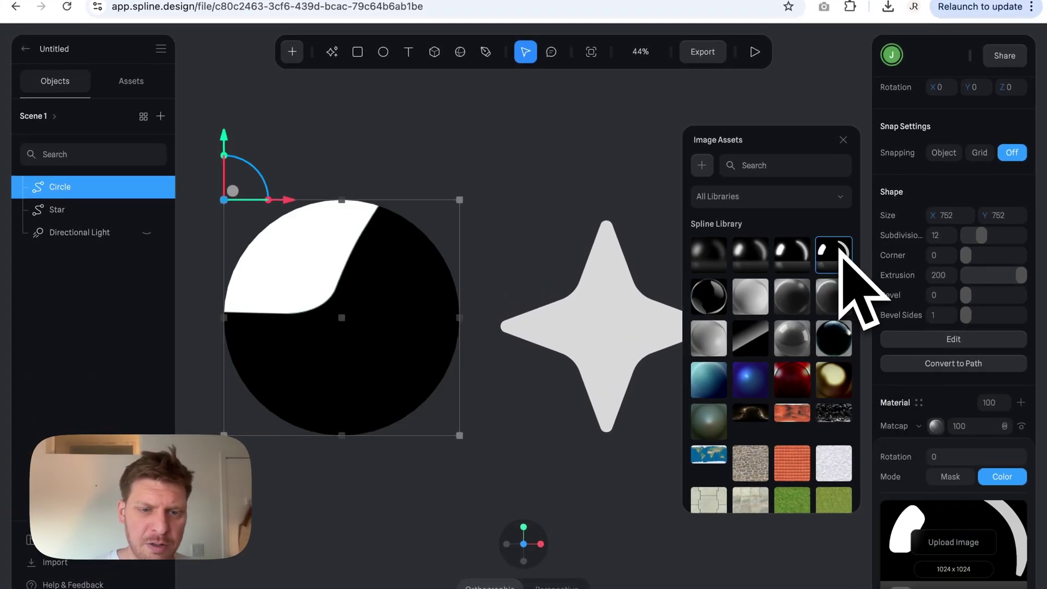
{"action": "left_click", "coordinate": [559, 158]}
{"action": "left_click_drag", "start_coordinate": [554, 164], "coordinate": [522, 245]}
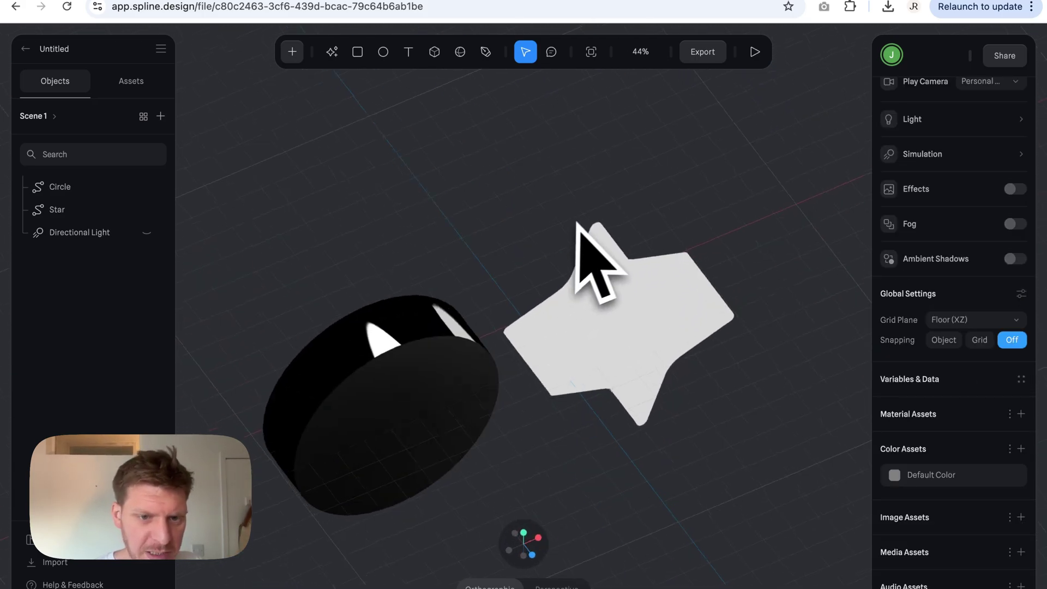
{"action": "right_click_drag", "start_coordinate": [578, 222], "coordinate": [607, 179]}
{"action": "scroll", "coordinate": [494, 169], "scroll_direction": "up", "scroll_amount": 2}
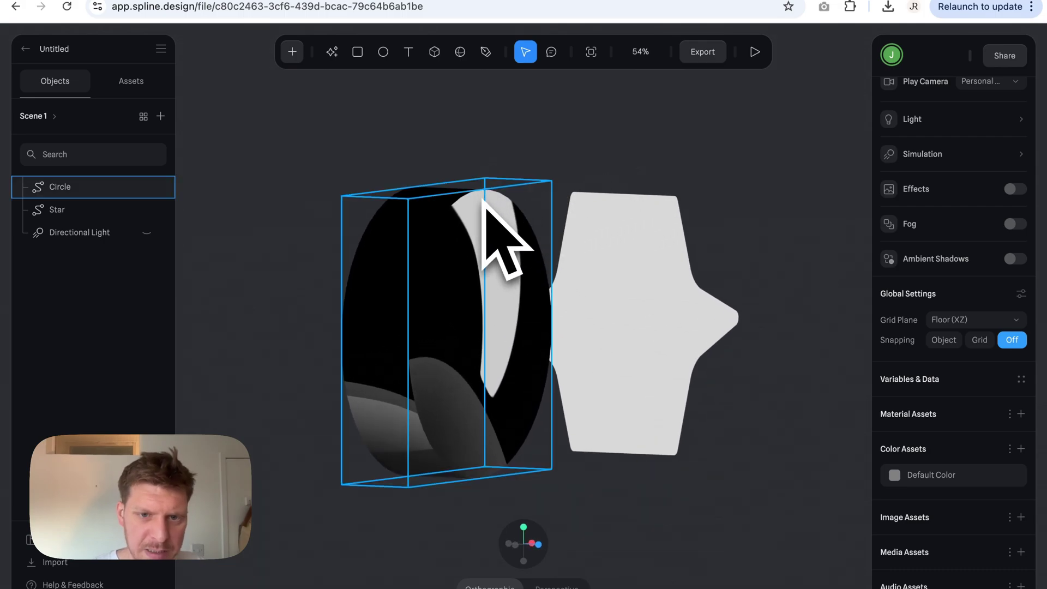
Give the Circle a bevel of 15 with 3 bevel sides and inspect the rim
{"action": "left_click", "coordinate": [539, 544]}
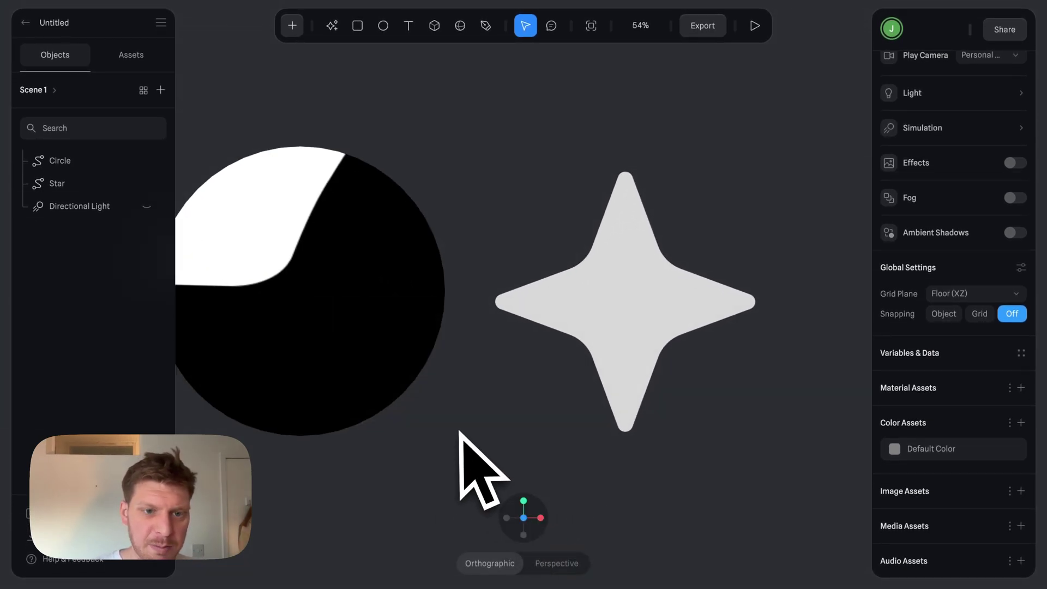
{"action": "left_click", "coordinate": [357, 305]}
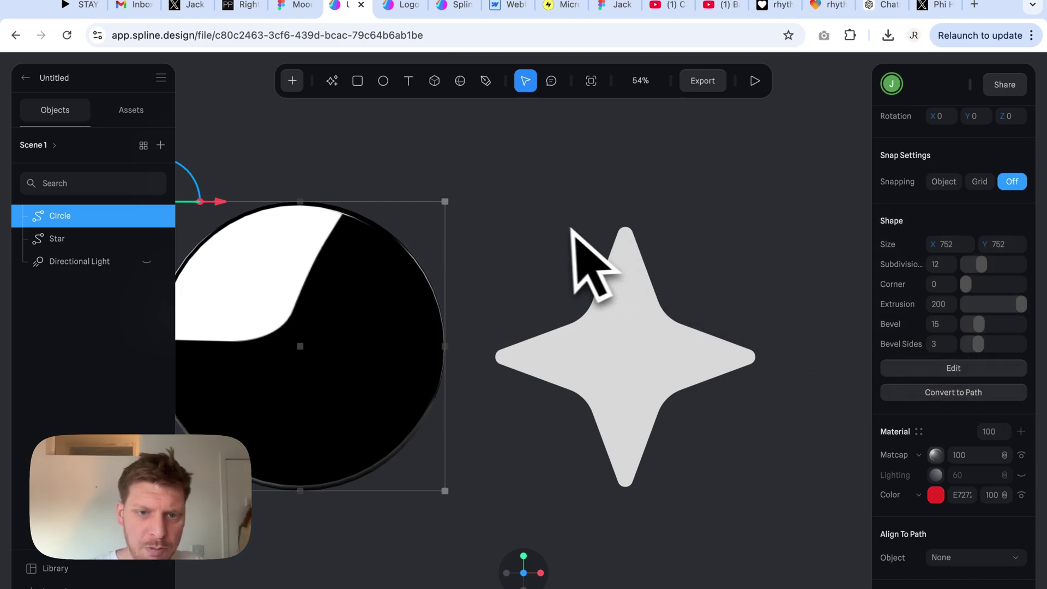
{"action": "left_click", "coordinate": [540, 243]}
{"action": "scroll", "coordinate": [534, 240], "scroll_direction": "up", "scroll_amount": 3}
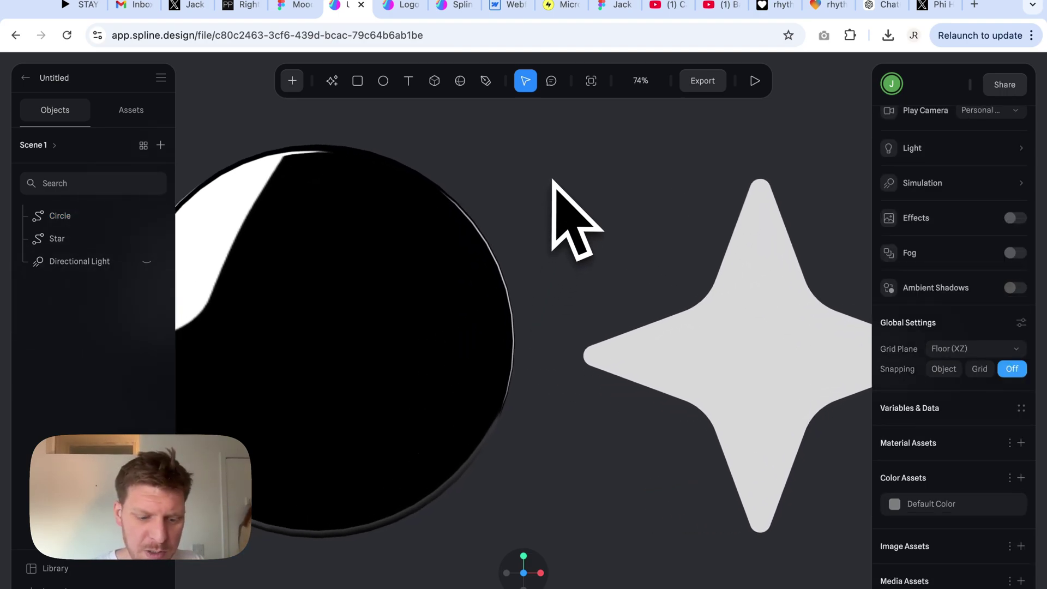
{"action": "left_click_drag", "start_coordinate": [554, 185], "coordinate": [532, 205]}
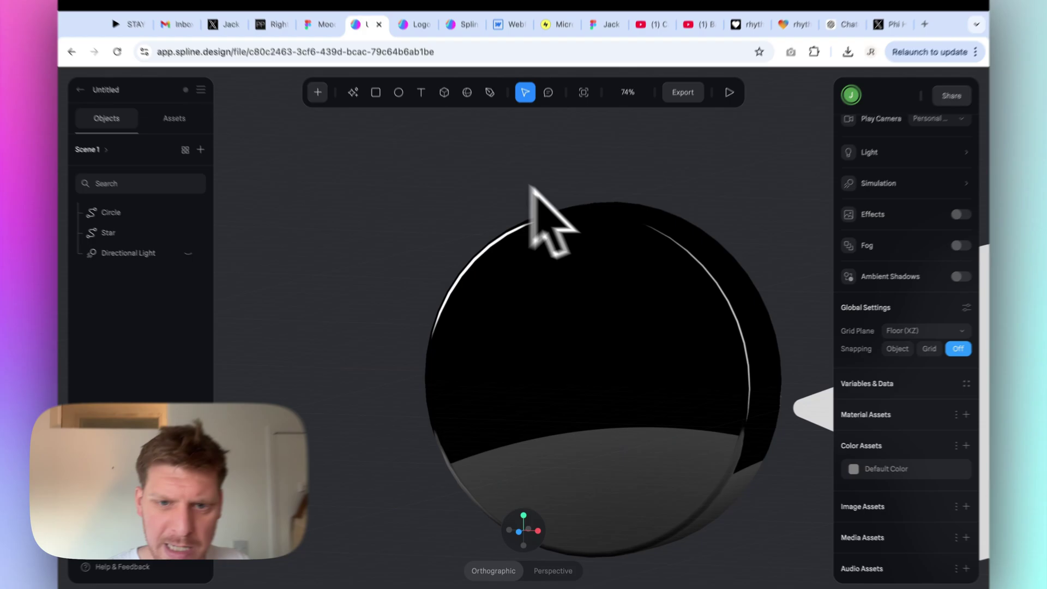
{"action": "left_click", "coordinate": [564, 229]}
{"action": "left_click", "coordinate": [528, 542]}
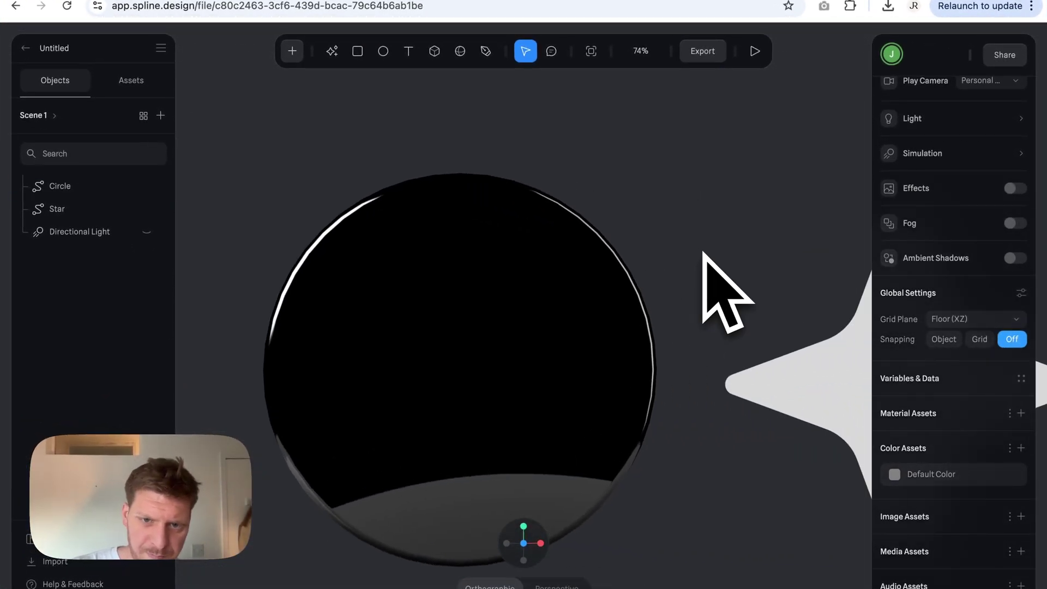
Compare against the logo reference in Figma, then return to the Spline scene
{"action": "left_click", "coordinate": [573, 273]}
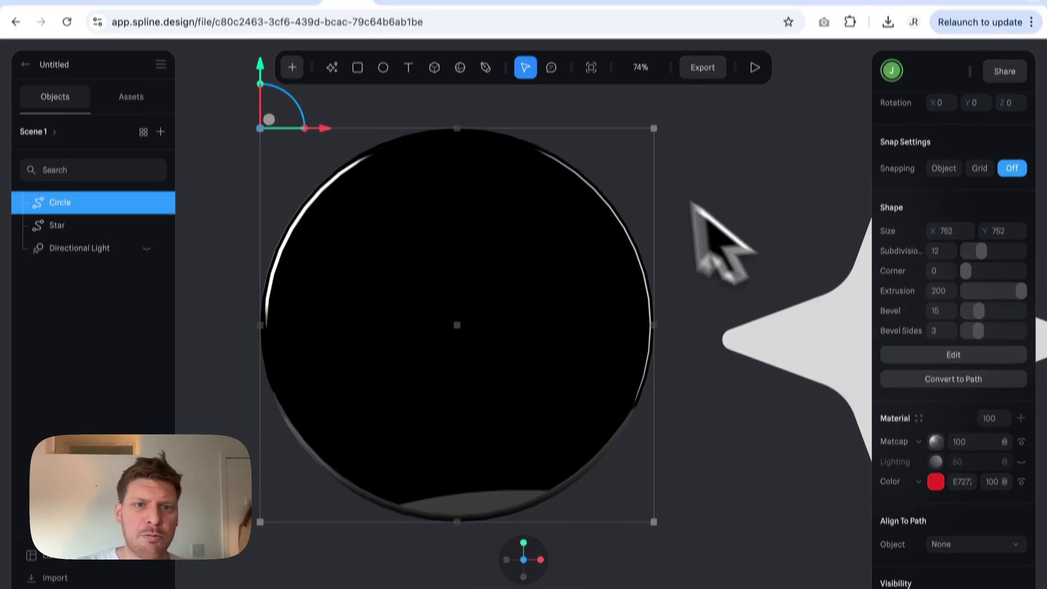
{"action": "left_click", "coordinate": [292, 27]}
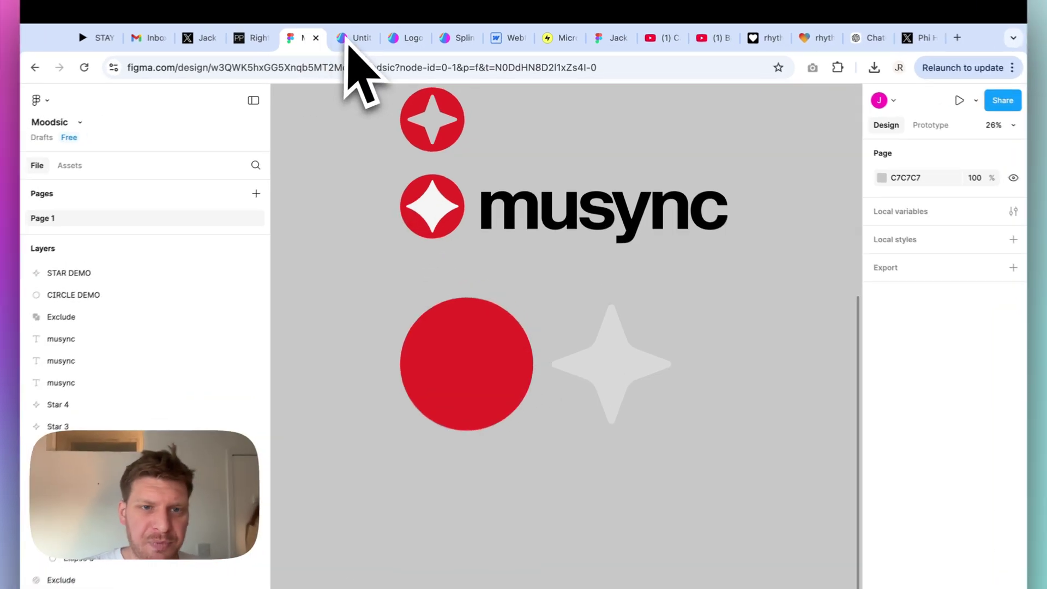
{"action": "left_click", "coordinate": [367, 37]}
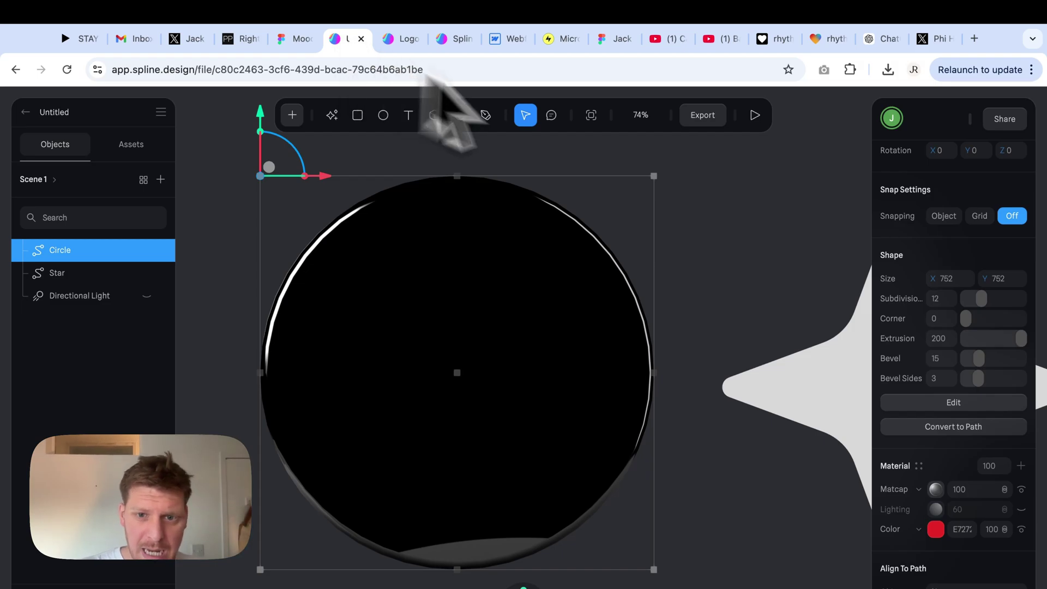
Start uploading a custom image for the Circle's Matcap layer
{"action": "left_click", "coordinate": [671, 257]}
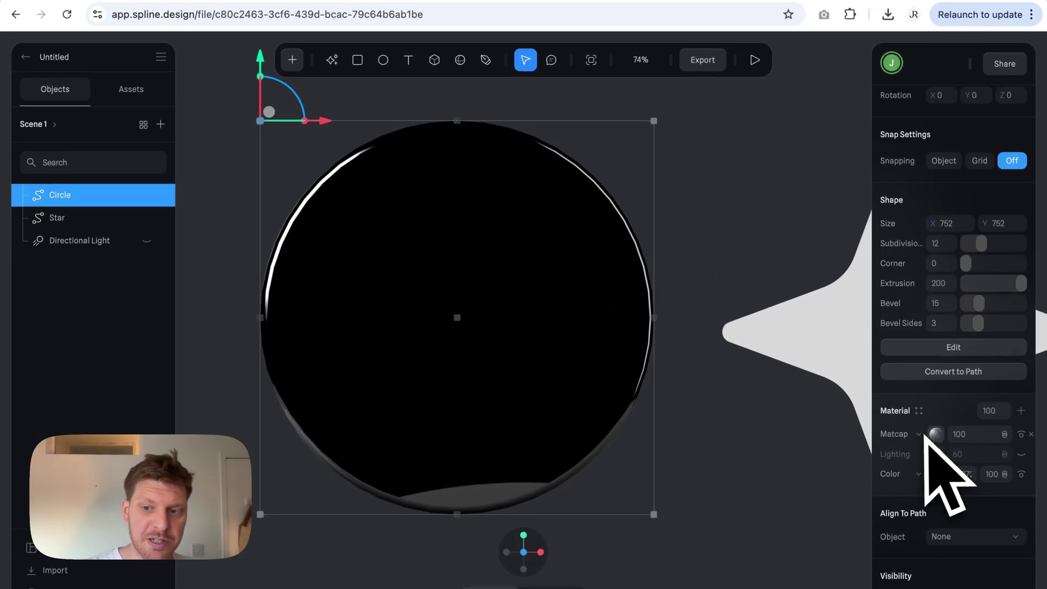
{"action": "left_click", "coordinate": [937, 484]}
{"action": "scroll", "coordinate": [943, 436], "scroll_direction": "down", "scroll_amount": 4}
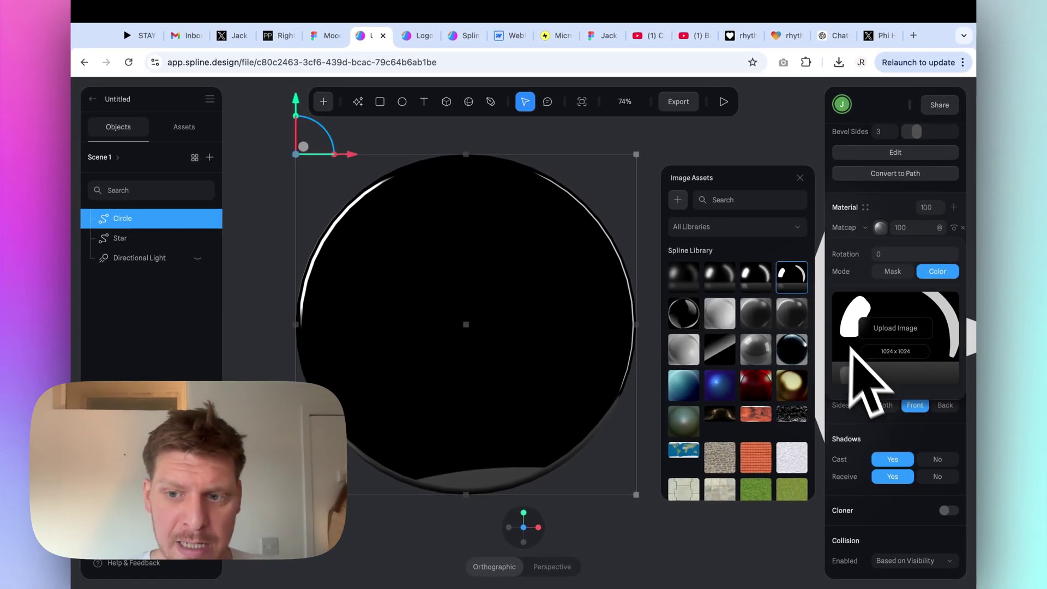
{"action": "left_click", "coordinate": [904, 331]}
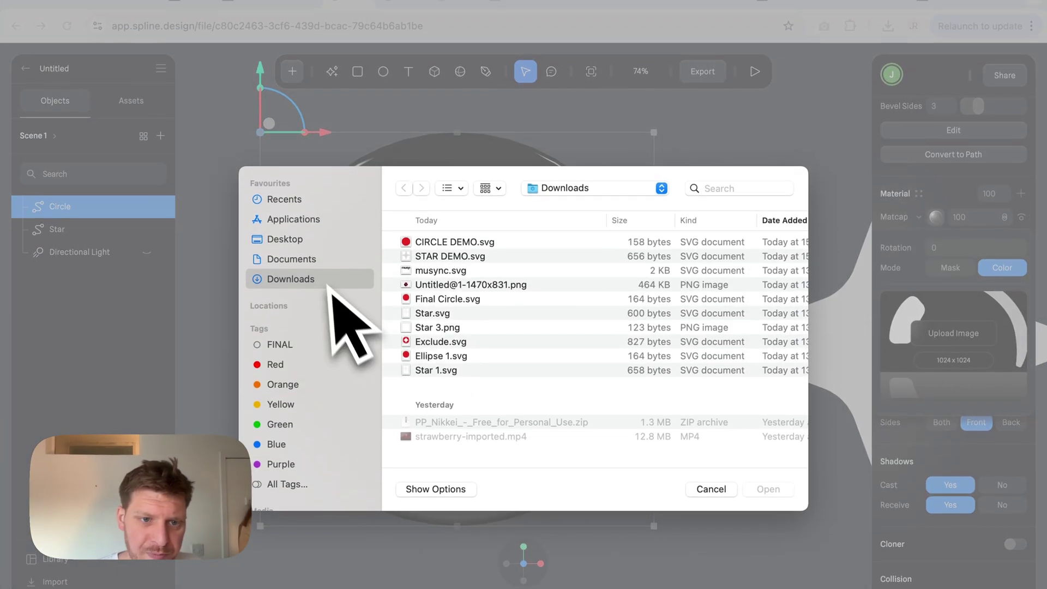
Browse to Desktop > Matcaps bundle > 005 Experimental in the file dialog
{"action": "left_click", "coordinate": [307, 238]}
{"action": "left_click", "coordinate": [494, 310]}
{"action": "double_click", "coordinate": [499, 307]}
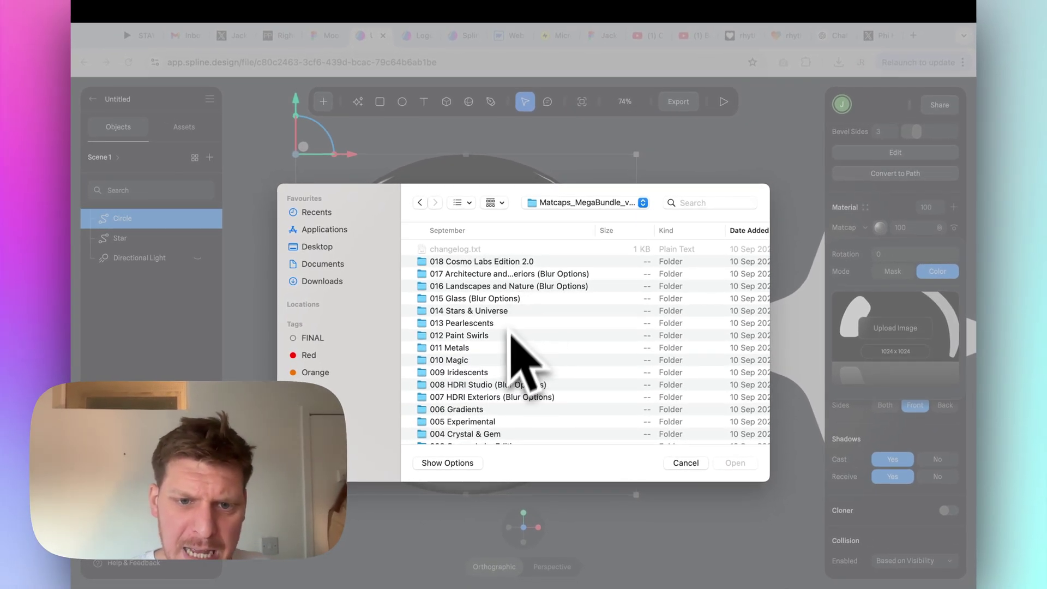
{"action": "scroll", "coordinate": [511, 336], "scroll_direction": "down", "scroll_amount": 2}
{"action": "left_click", "coordinate": [488, 386]}
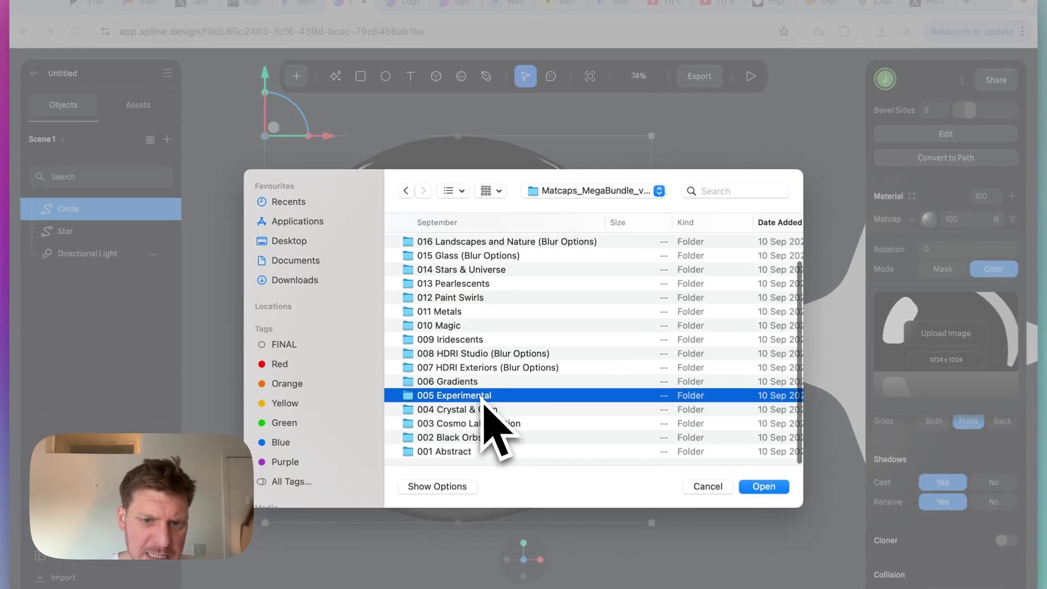
{"action": "double_click", "coordinate": [483, 399]}
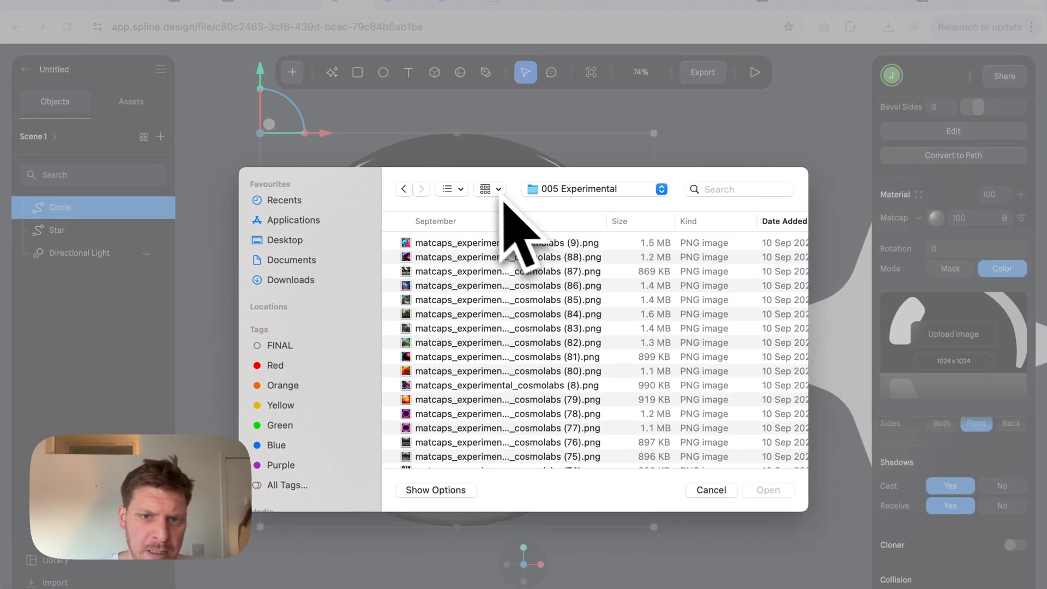
Show the matcap PNGs as icon thumbnails and enlarge the dialog to find red matcap 54
{"action": "left_click", "coordinate": [491, 189]}
{"action": "left_click", "coordinate": [464, 199]}
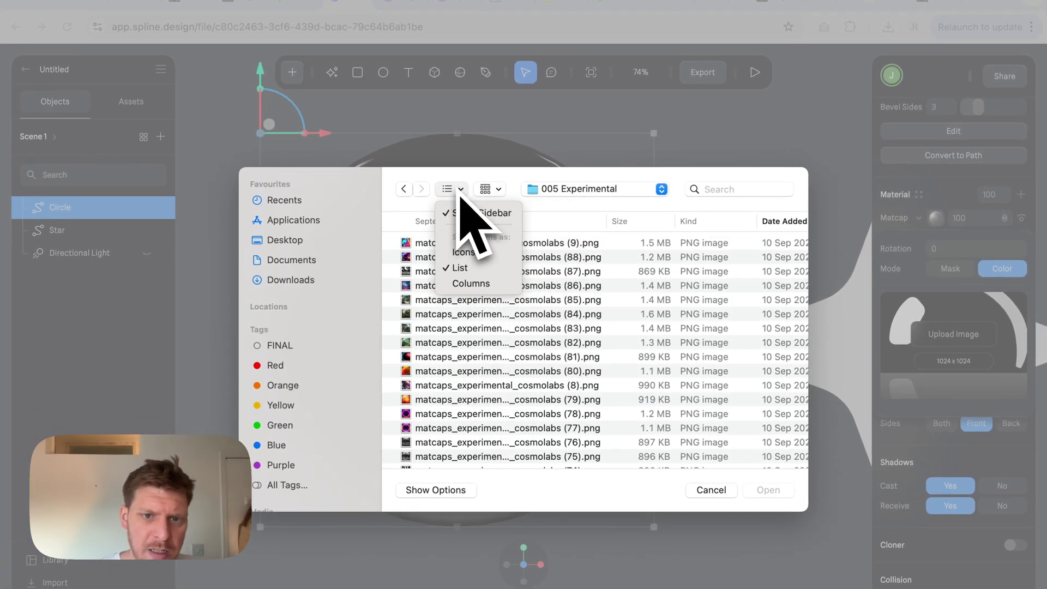
{"action": "key", "text": "super+1"}
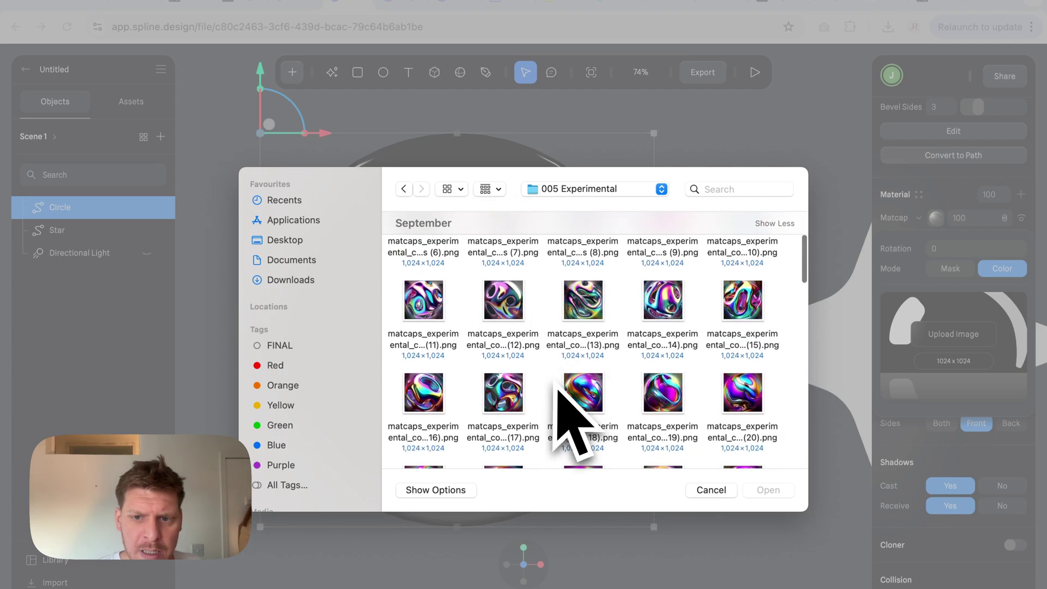
{"action": "scroll", "coordinate": [567, 422], "scroll_direction": "down", "scroll_amount": 5}
{"action": "scroll", "coordinate": [557, 384], "scroll_direction": "down", "scroll_amount": 6}
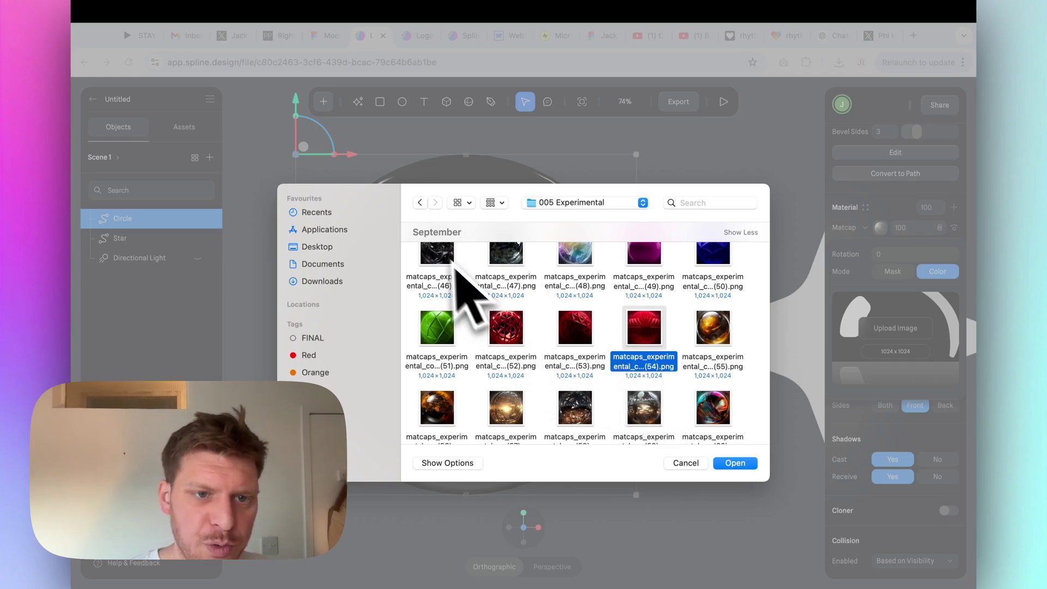
{"action": "left_click_drag", "start_coordinate": [280, 179], "coordinate": [105, 108]}
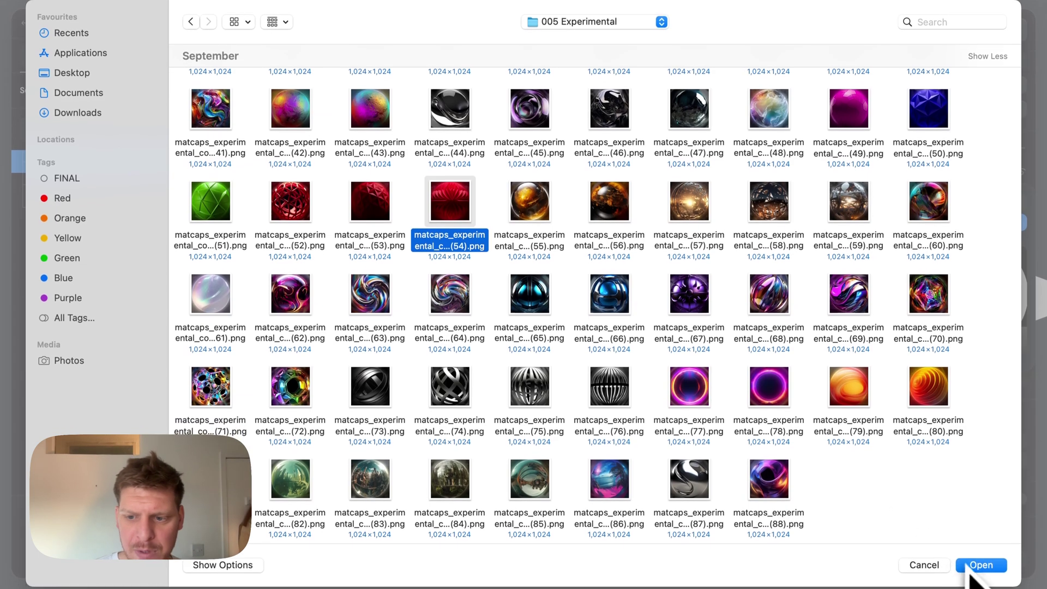
Load red matcap 54 onto the Circle and orbit to inspect the glossy red disc
{"action": "left_click", "coordinate": [979, 565]}
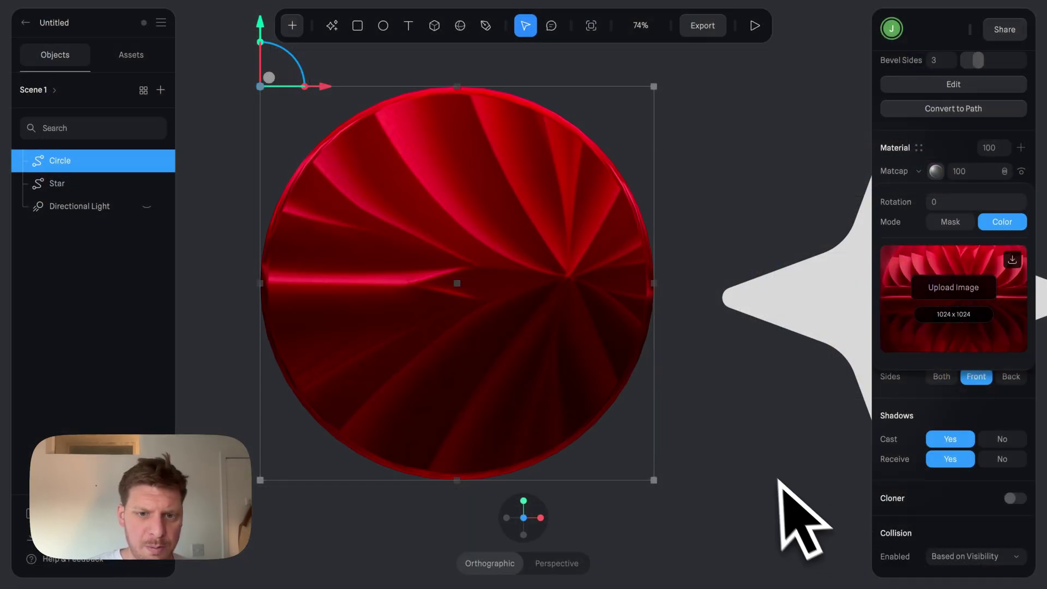
{"action": "left_click", "coordinate": [752, 443]}
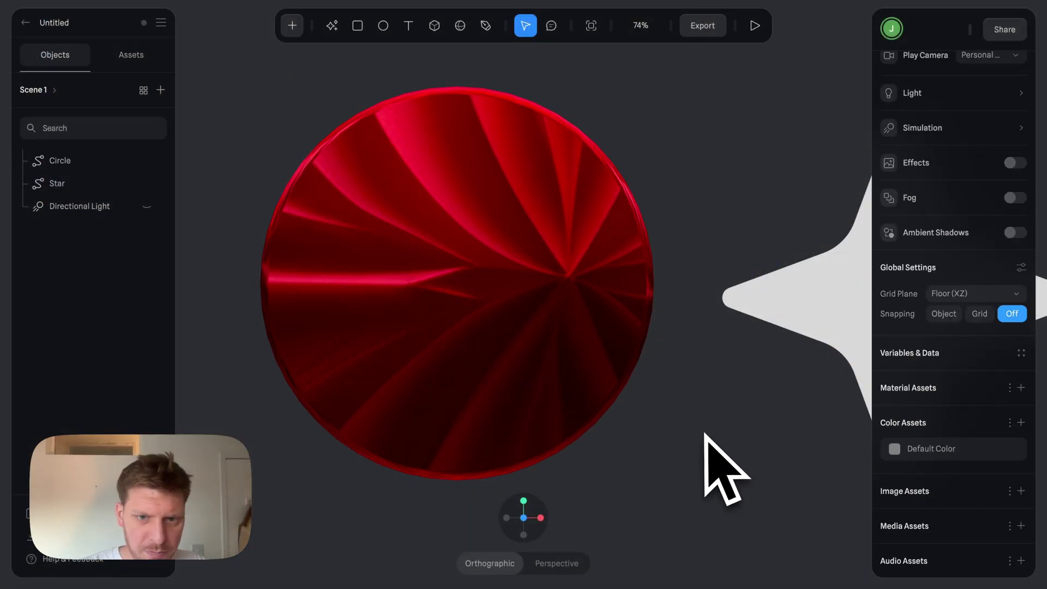
{"action": "right_click_drag", "start_coordinate": [706, 436], "coordinate": [677, 442]}
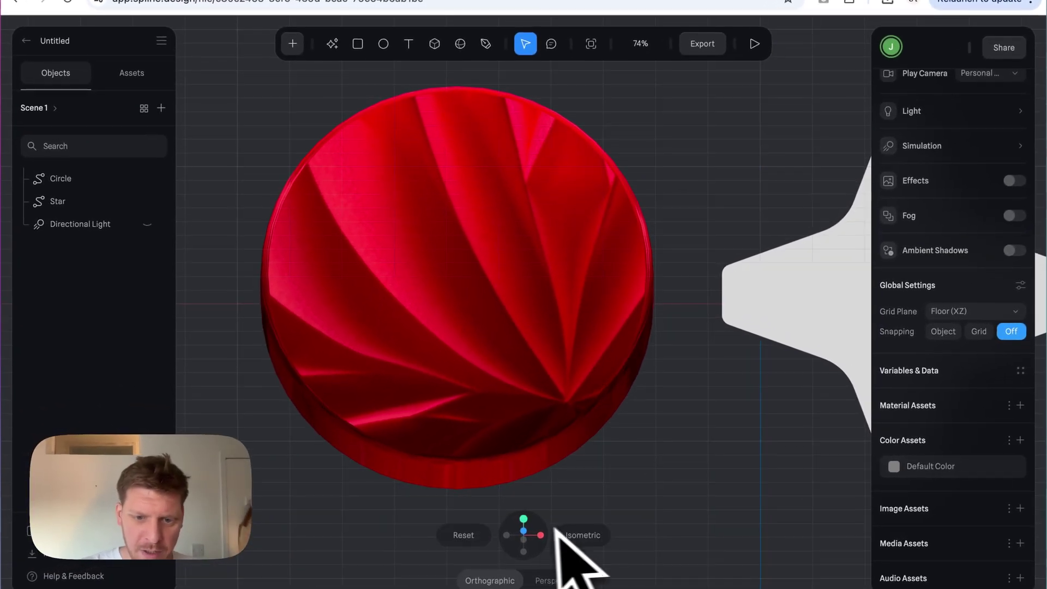
Drag the grey Star onto the centre of the red matcapped Circle
{"action": "scroll", "coordinate": [666, 461], "scroll_direction": "down", "scroll_amount": 5}
{"action": "left_click", "coordinate": [611, 382]}
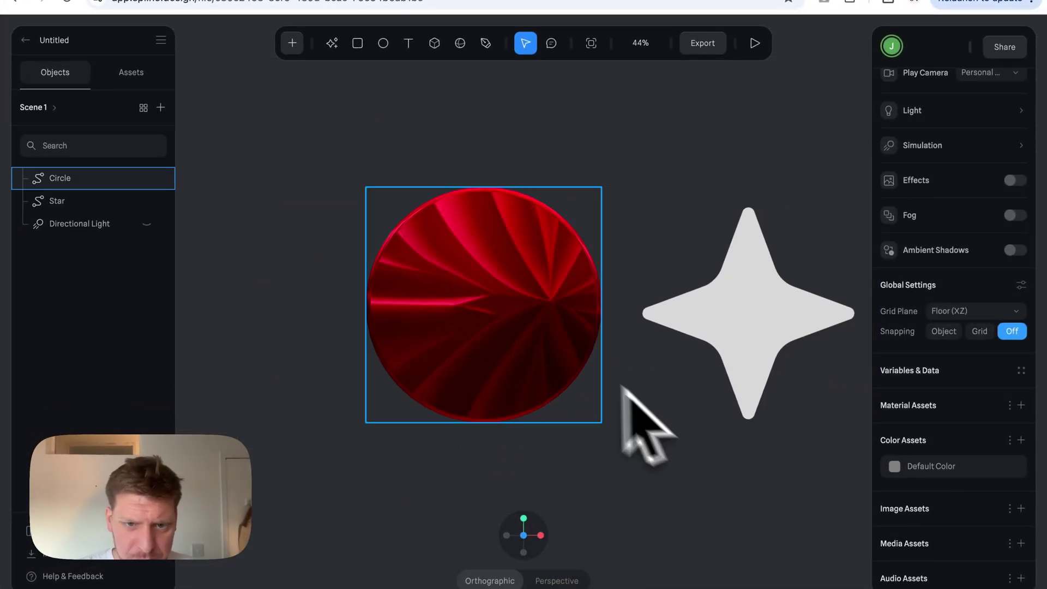
{"action": "left_click", "coordinate": [555, 345]}
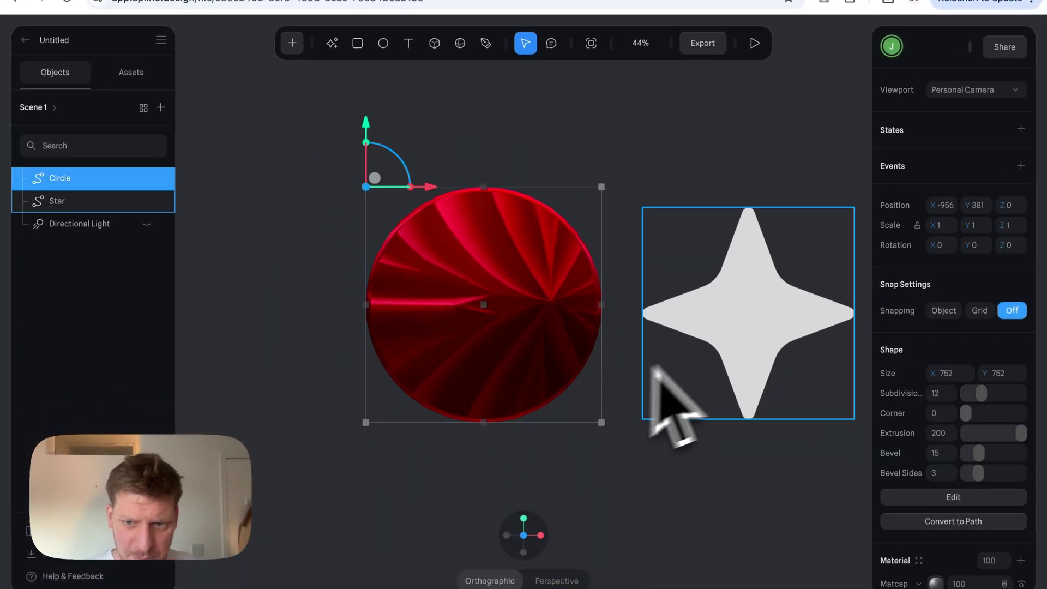
{"action": "left_click", "coordinate": [748, 355]}
{"action": "right_click_drag", "start_coordinate": [725, 420], "coordinate": [656, 483]}
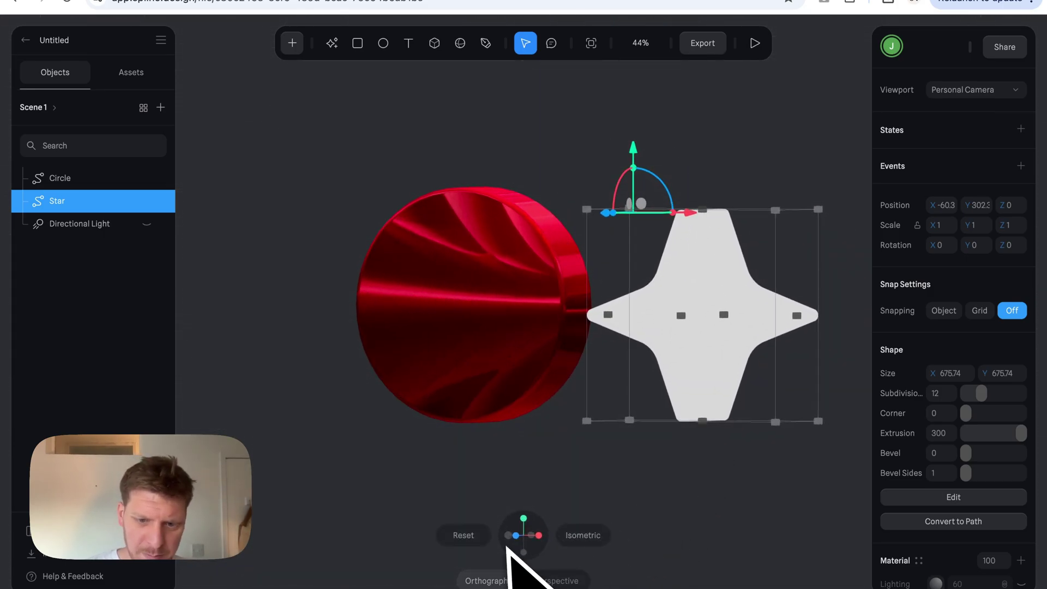
{"action": "left_click", "coordinate": [515, 535]}
{"action": "left_click", "coordinate": [610, 539]}
{"action": "left_click", "coordinate": [754, 344]}
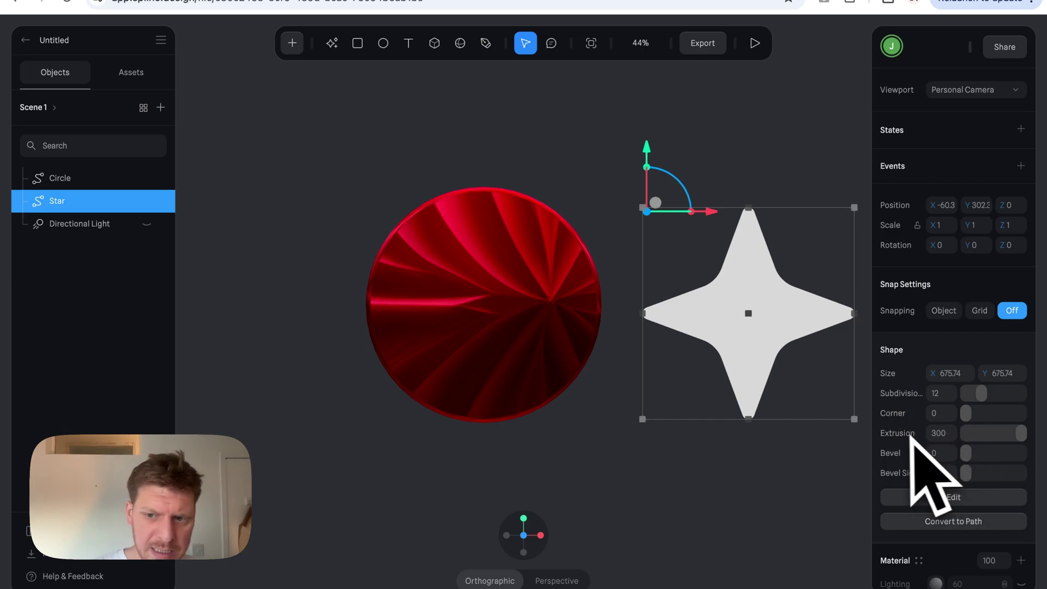
{"action": "left_click", "coordinate": [547, 295]}
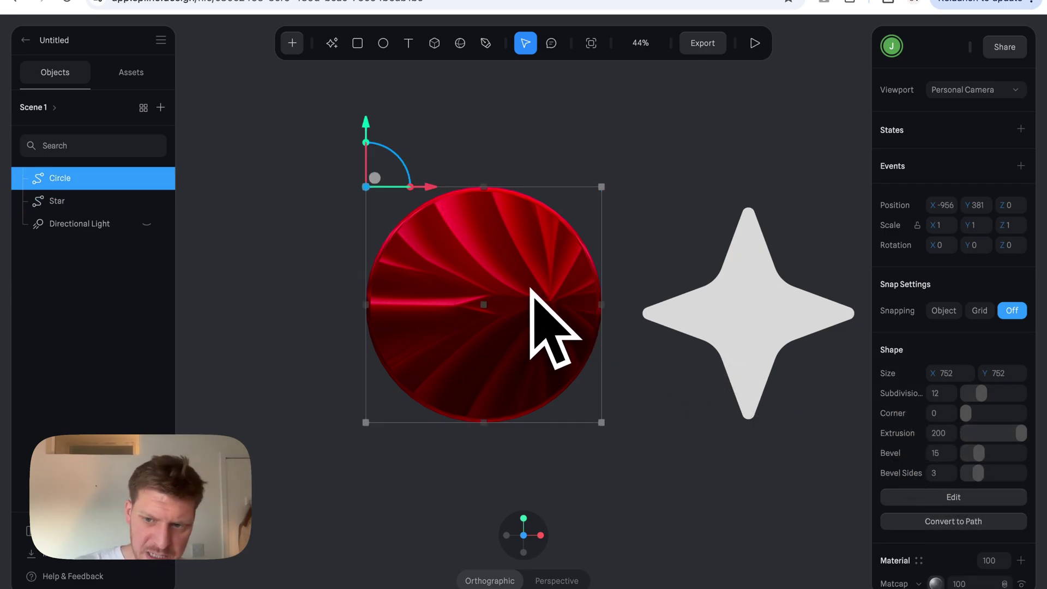
{"action": "left_click", "coordinate": [788, 431]}
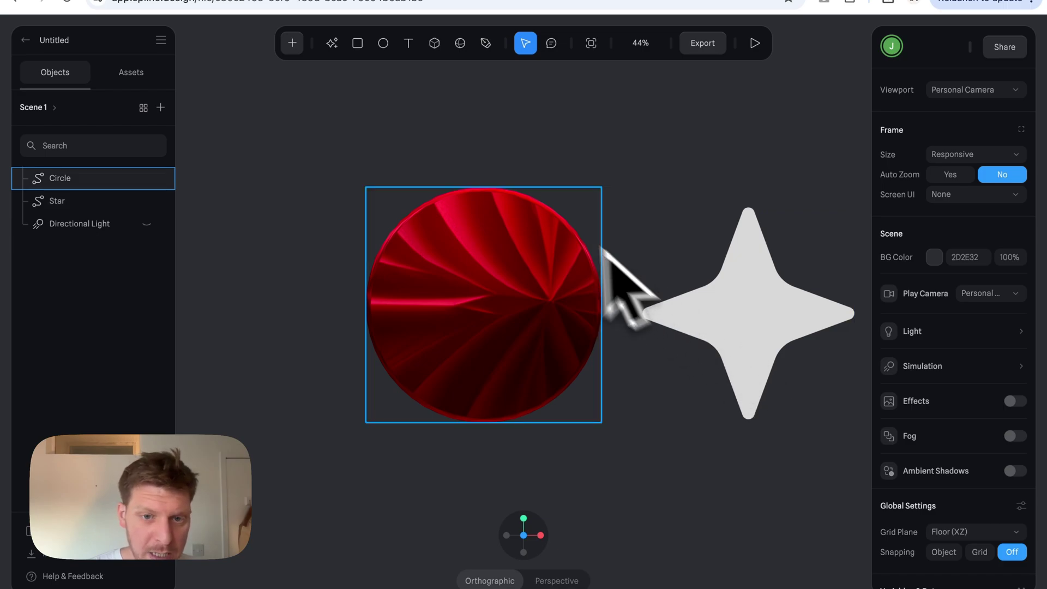
{"action": "left_click_drag", "start_coordinate": [724, 280], "coordinate": [492, 263]}
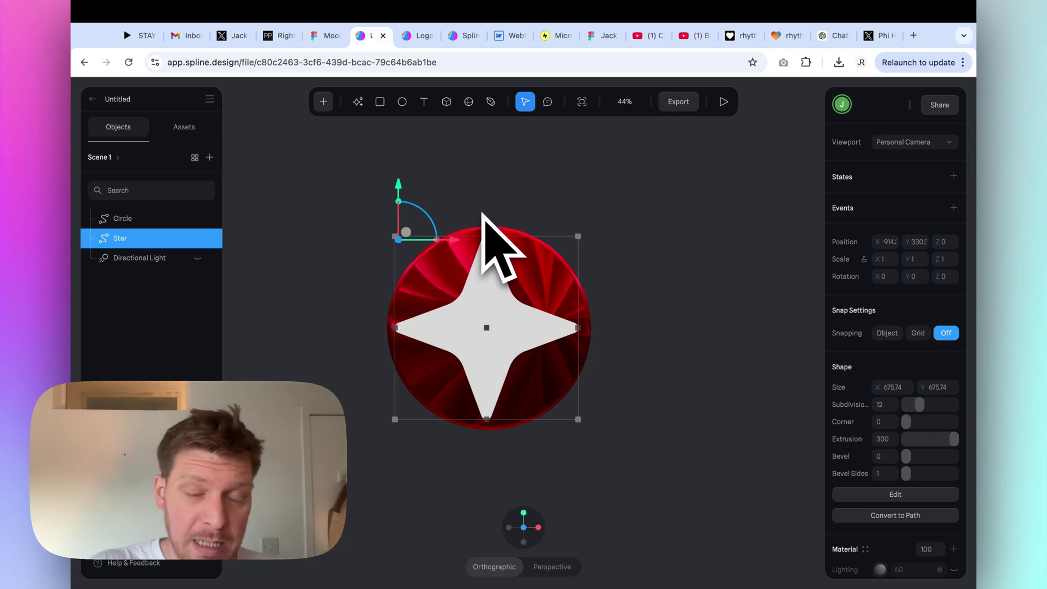
Marquee-select both the Circle and the Star
{"action": "left_click", "coordinate": [472, 214]}
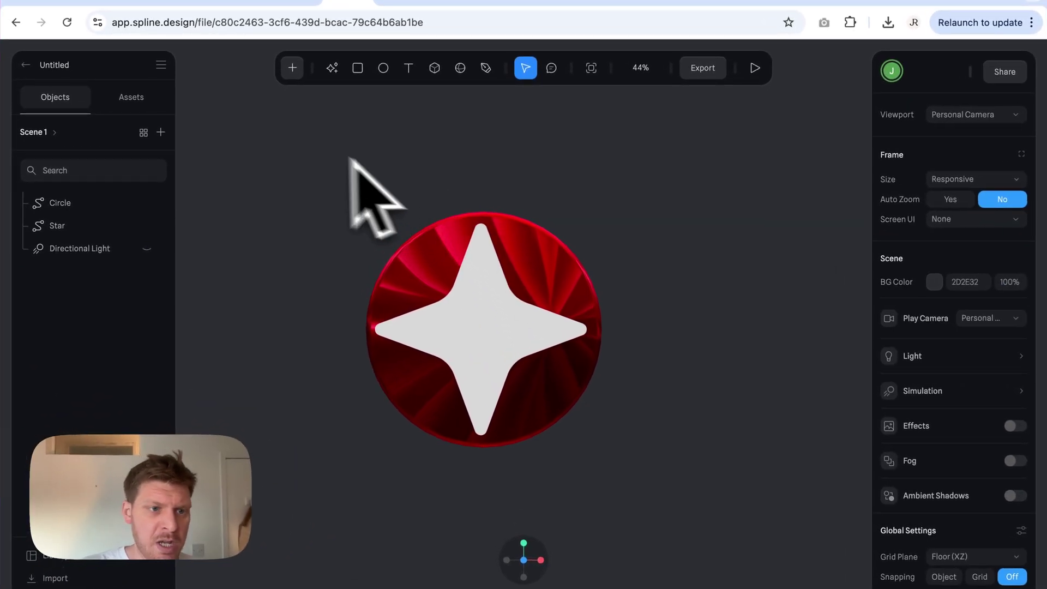
{"action": "left_click_drag", "start_coordinate": [270, 136], "coordinate": [634, 476]}
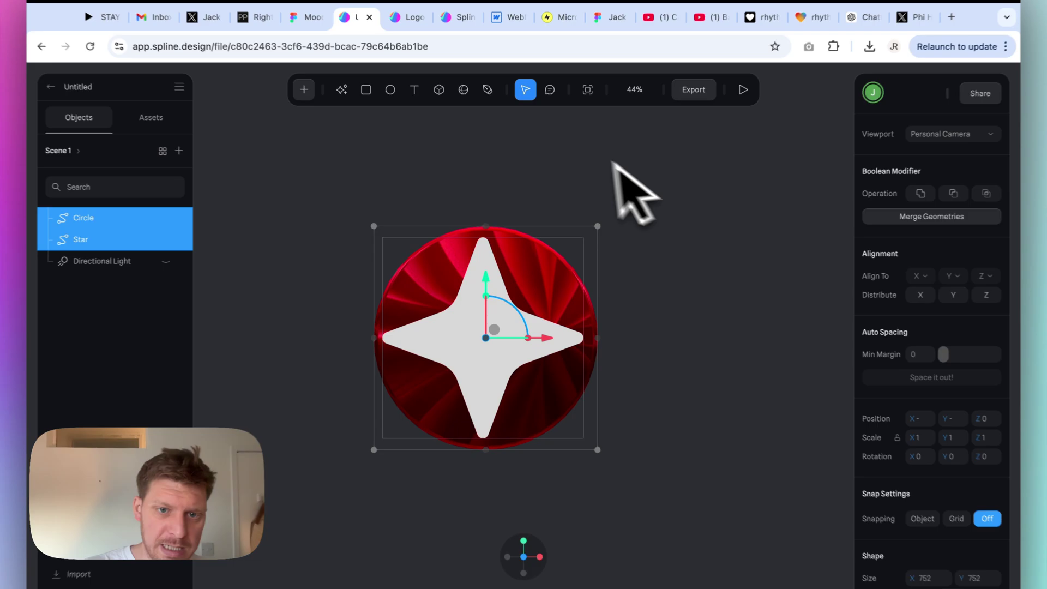
{"action": "left_click", "coordinate": [582, 187]}
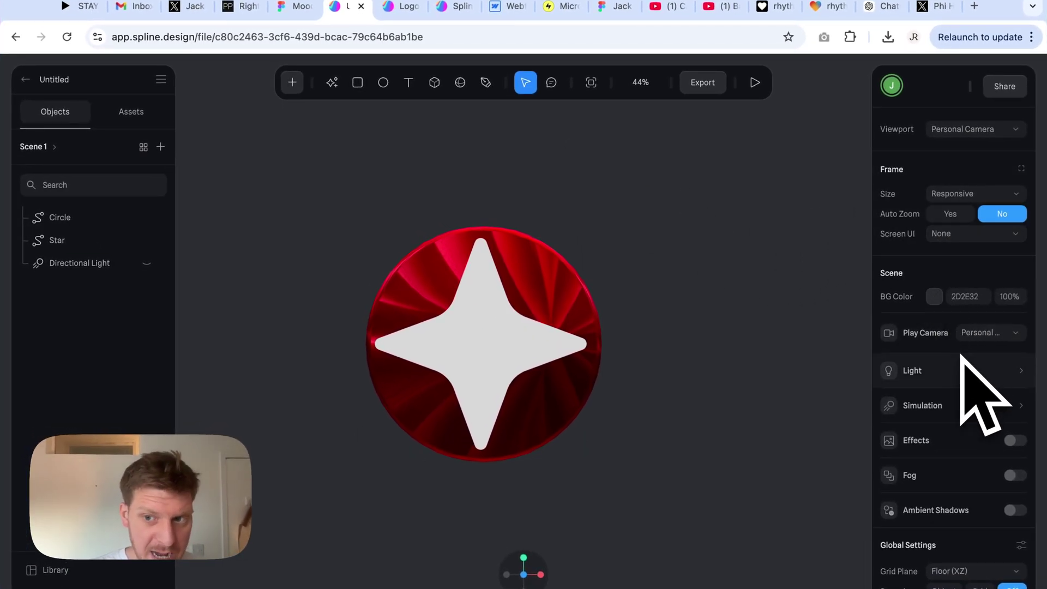
{"action": "left_click", "coordinate": [567, 281]}
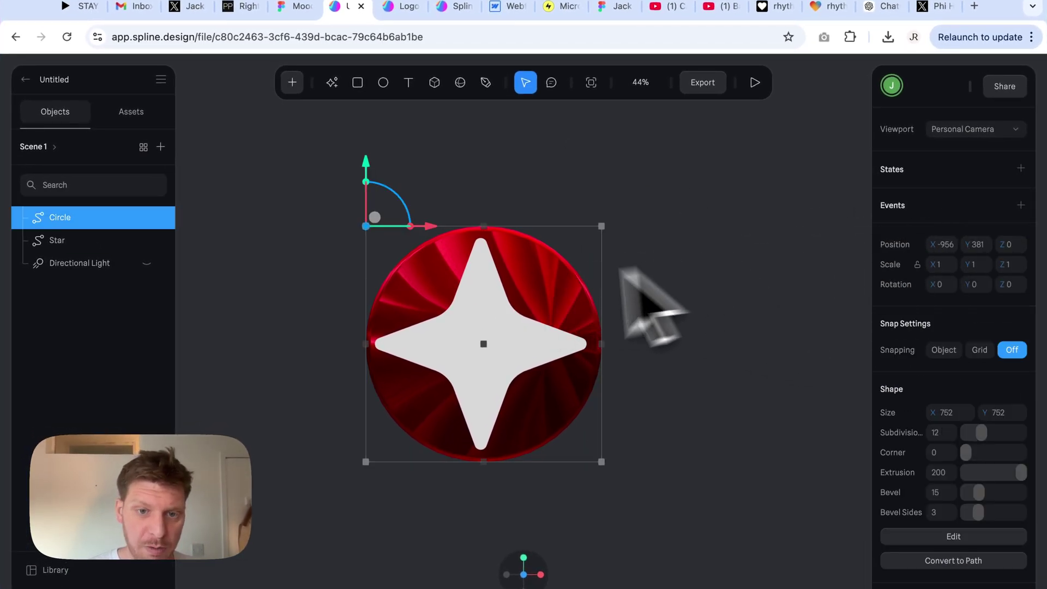
{"action": "left_click", "coordinate": [501, 334]}
{"action": "left_click", "coordinate": [668, 267]}
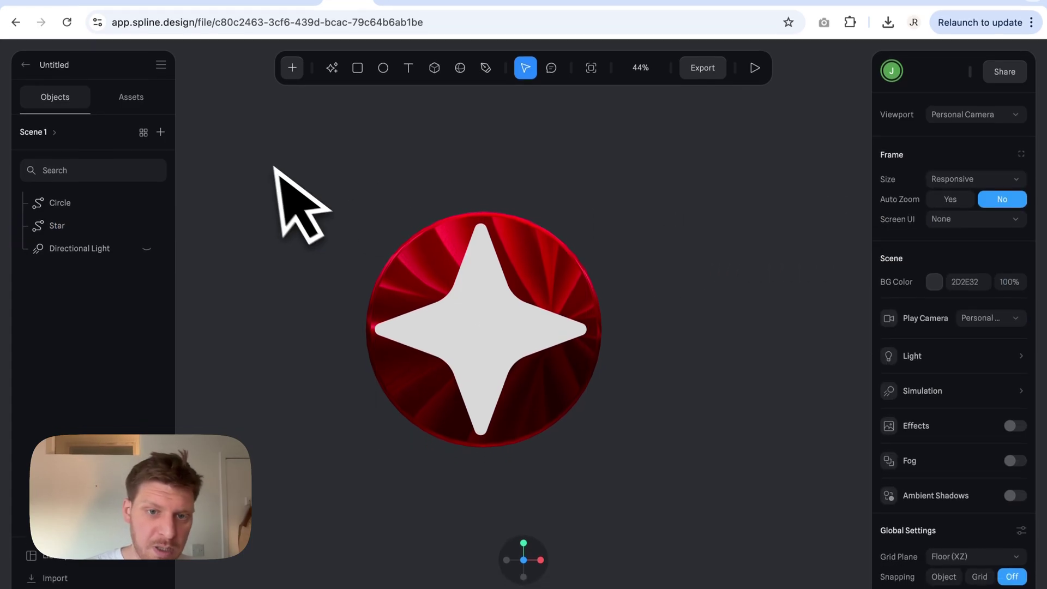
{"action": "left_click_drag", "start_coordinate": [277, 150], "coordinate": [632, 487]}
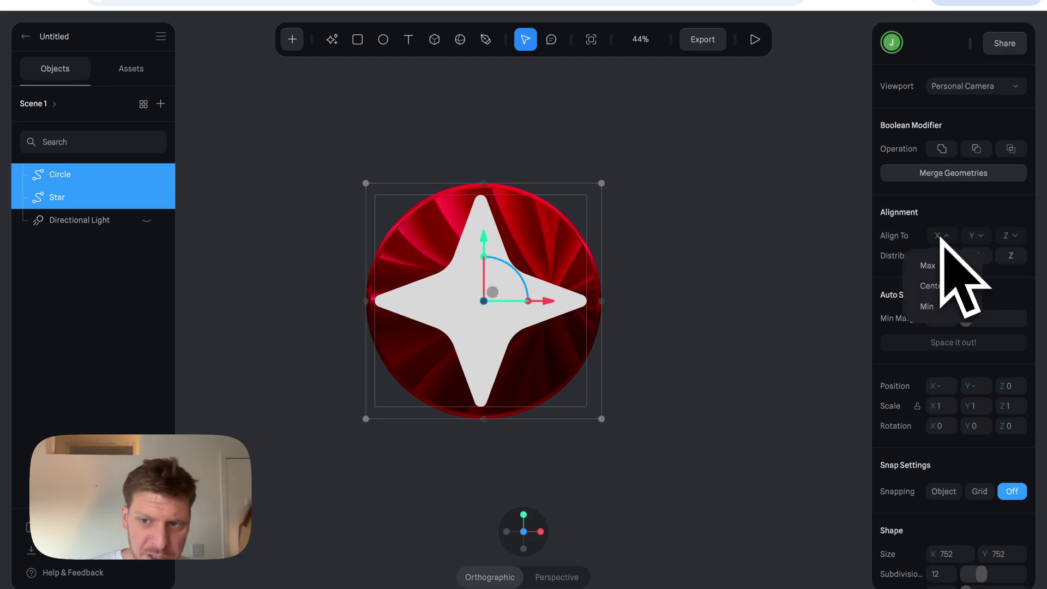
Set Align X, Y and Z to Center for the two shapes
{"action": "left_click", "coordinate": [946, 286]}
{"action": "left_click", "coordinate": [981, 236]}
{"action": "left_click", "coordinate": [982, 285]}
{"action": "left_click", "coordinate": [1010, 235]}
{"action": "left_click", "coordinate": [1005, 285]}
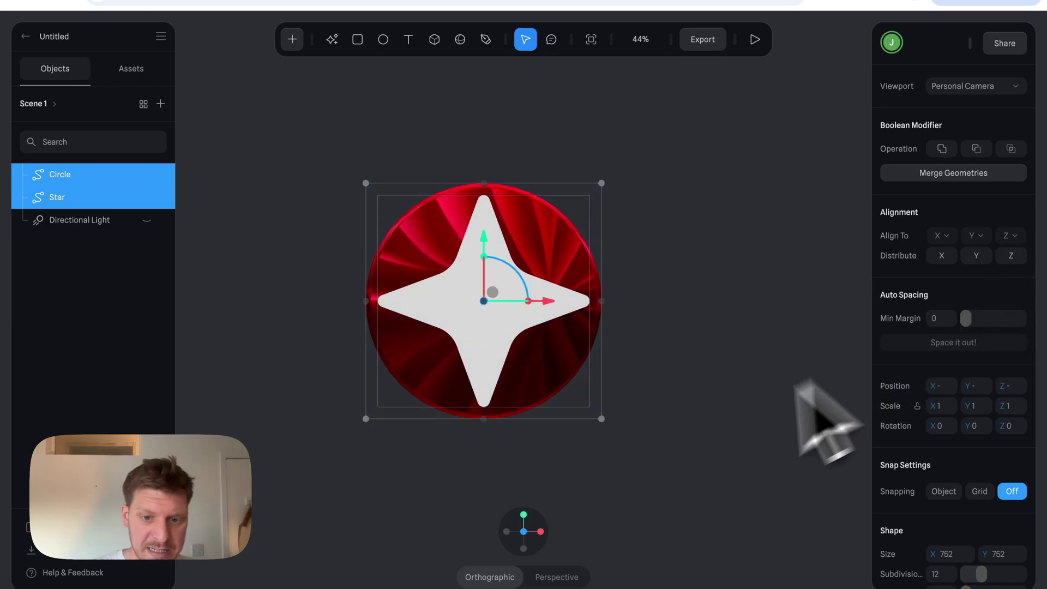
Check the depth alignment from a side view and an angled orbit
{"action": "mouse_move", "coordinate": [548, 538]}
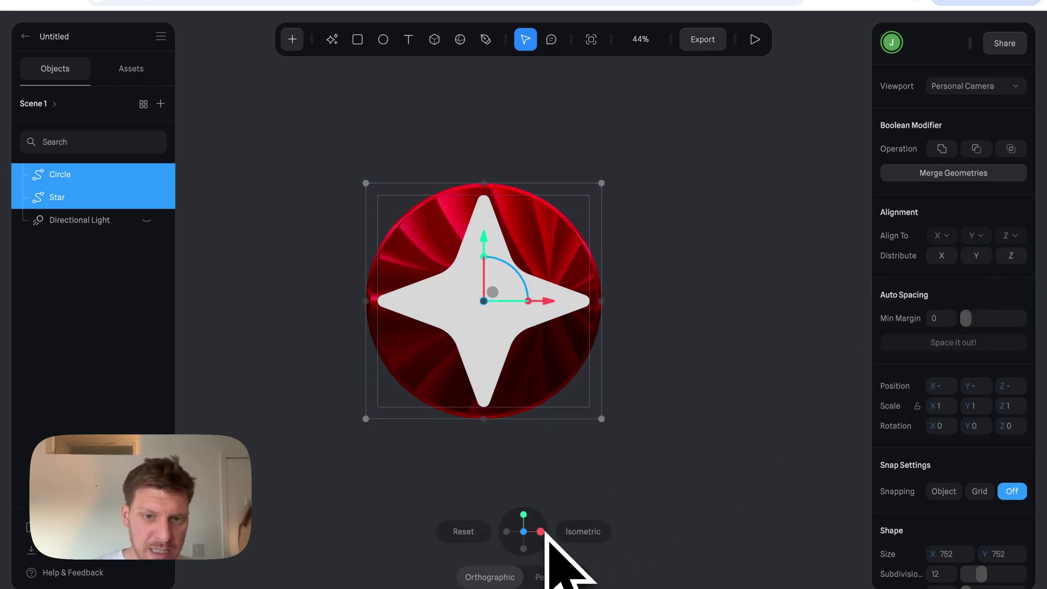
{"action": "left_click", "coordinate": [541, 531]}
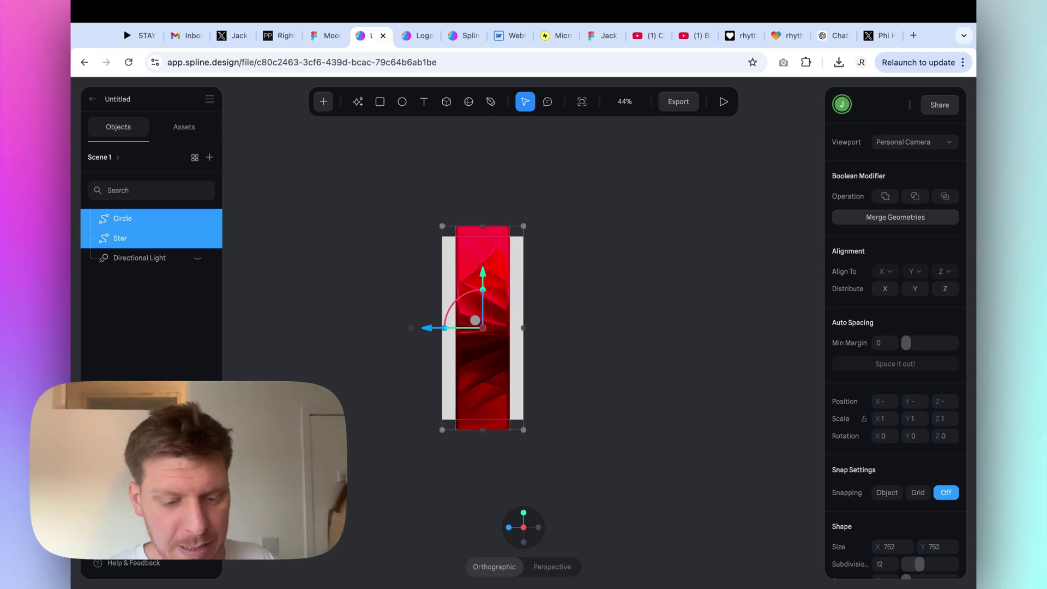
{"action": "left_click_drag", "start_coordinate": [594, 257], "coordinate": [524, 468]}
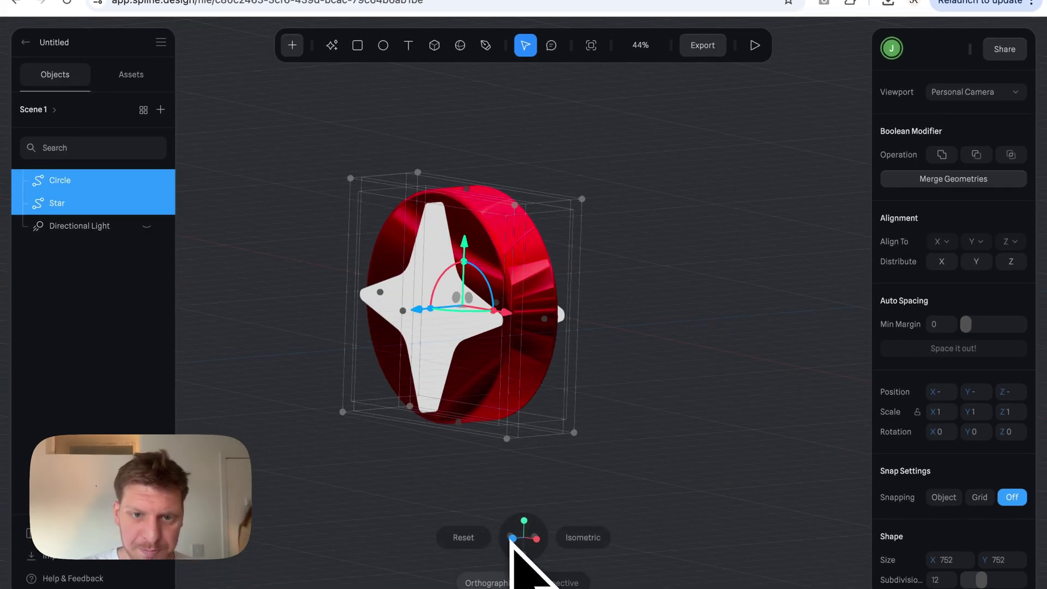
Combine the Circle and Star with the Subtract Boolean operation
{"action": "left_click", "coordinate": [513, 539]}
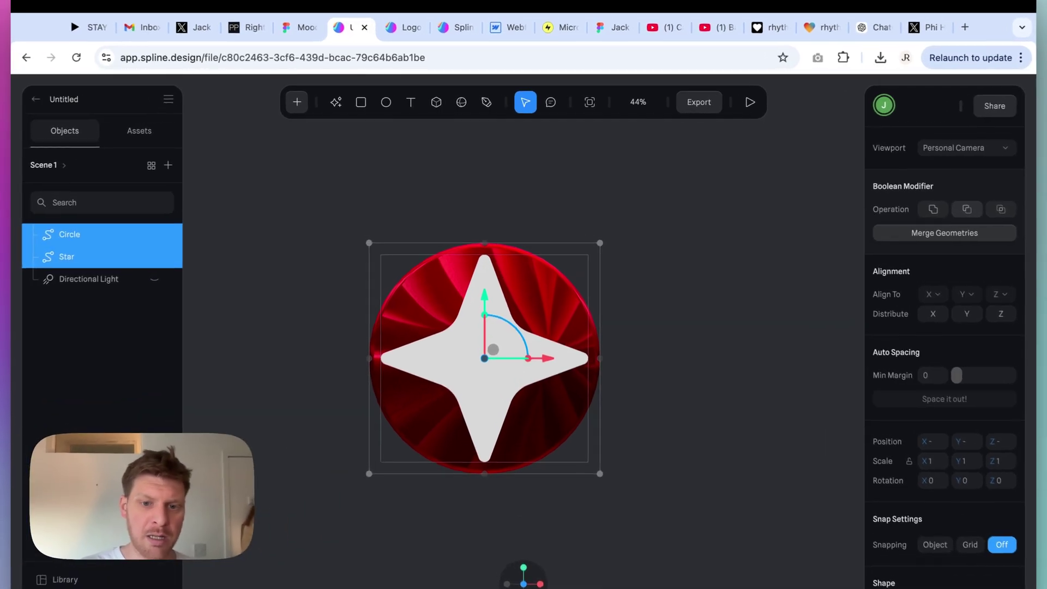
{"action": "left_click", "coordinate": [915, 196]}
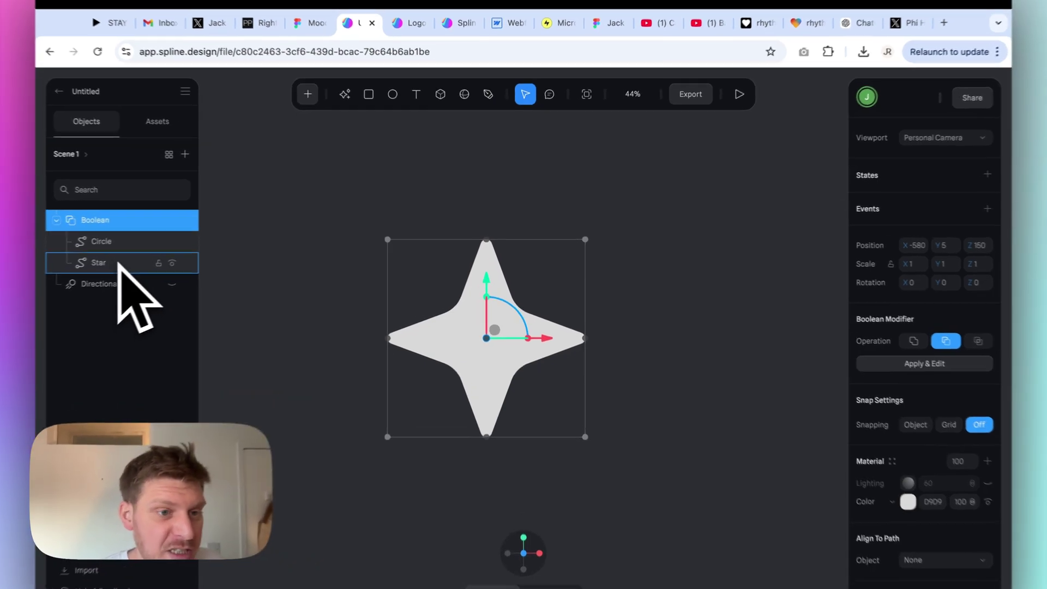
Move the Star layer above Circle in the Boolean group so it cuts a star hole
{"action": "left_click", "coordinate": [141, 258]}
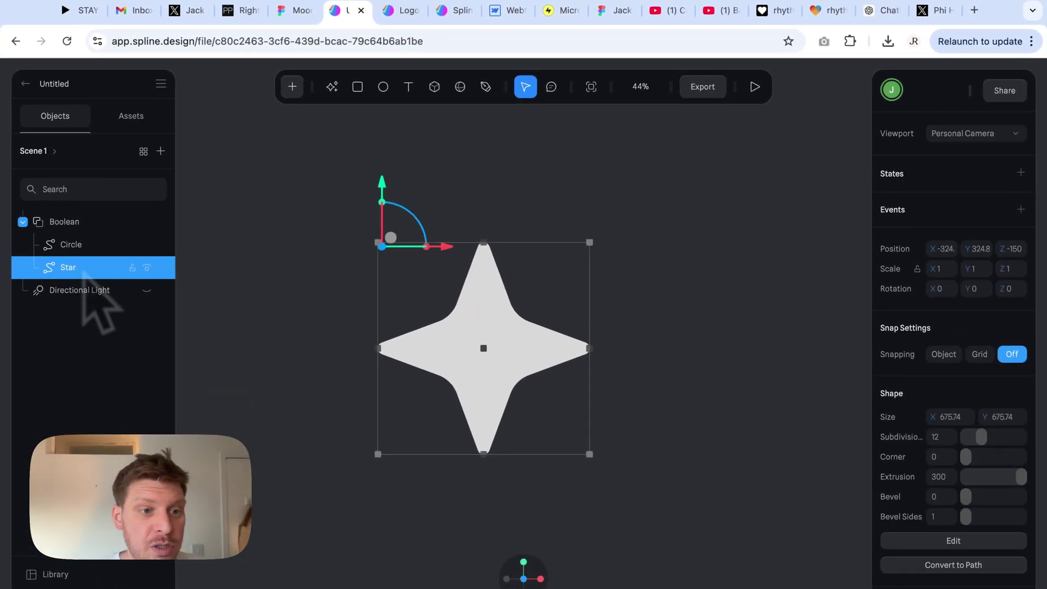
{"action": "left_click_drag", "start_coordinate": [83, 270], "coordinate": [83, 241]}
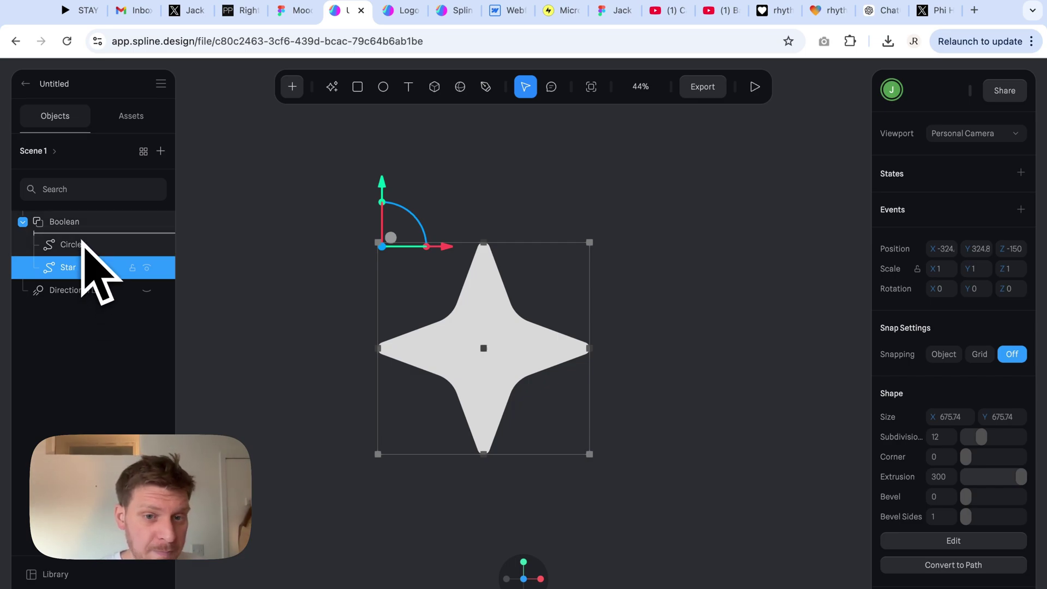
{"action": "left_click_drag", "start_coordinate": [83, 241], "coordinate": [83, 242]}
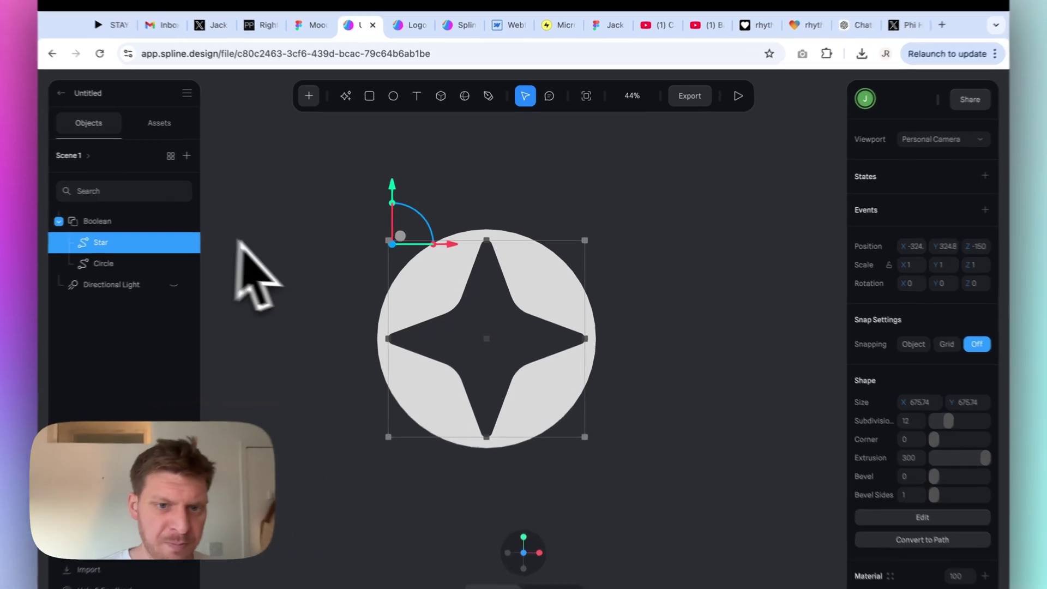
{"action": "left_click", "coordinate": [293, 232]}
{"action": "left_click", "coordinate": [460, 270]}
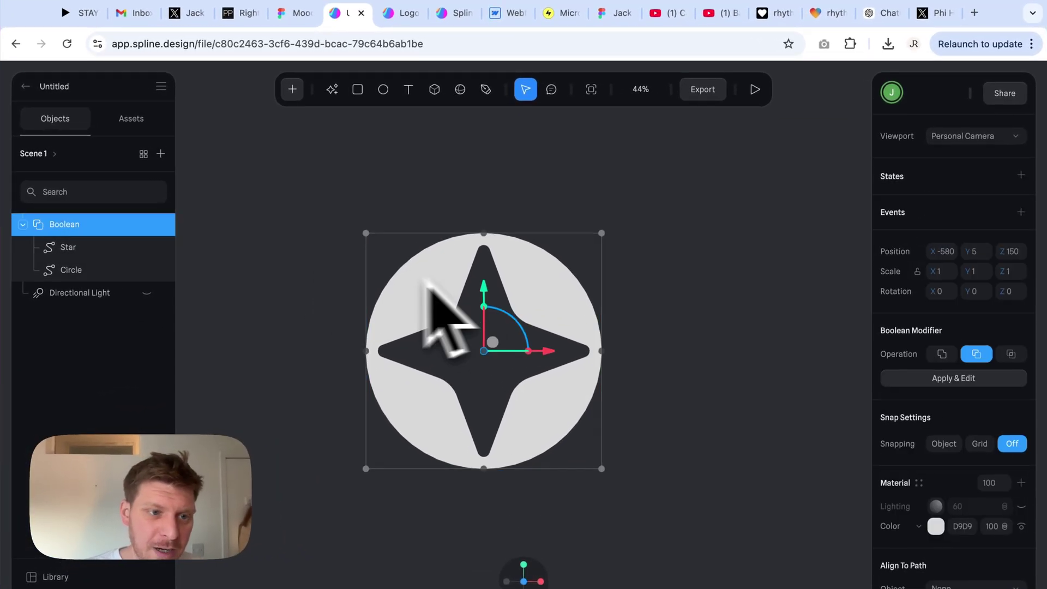
{"action": "left_click", "coordinate": [93, 253]}
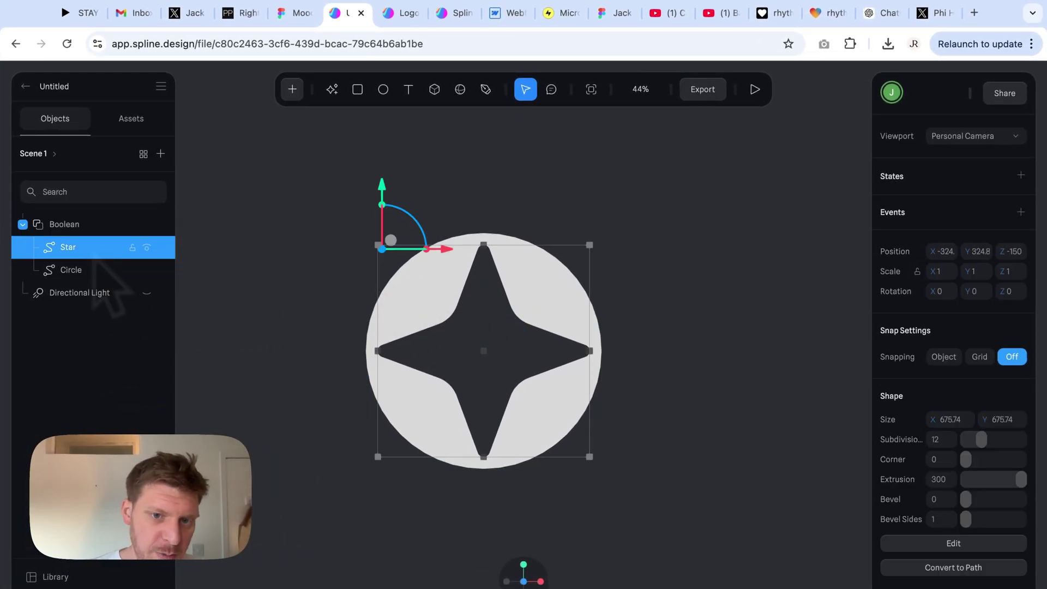
{"action": "left_click", "coordinate": [74, 273]}
{"action": "left_click", "coordinate": [76, 252]}
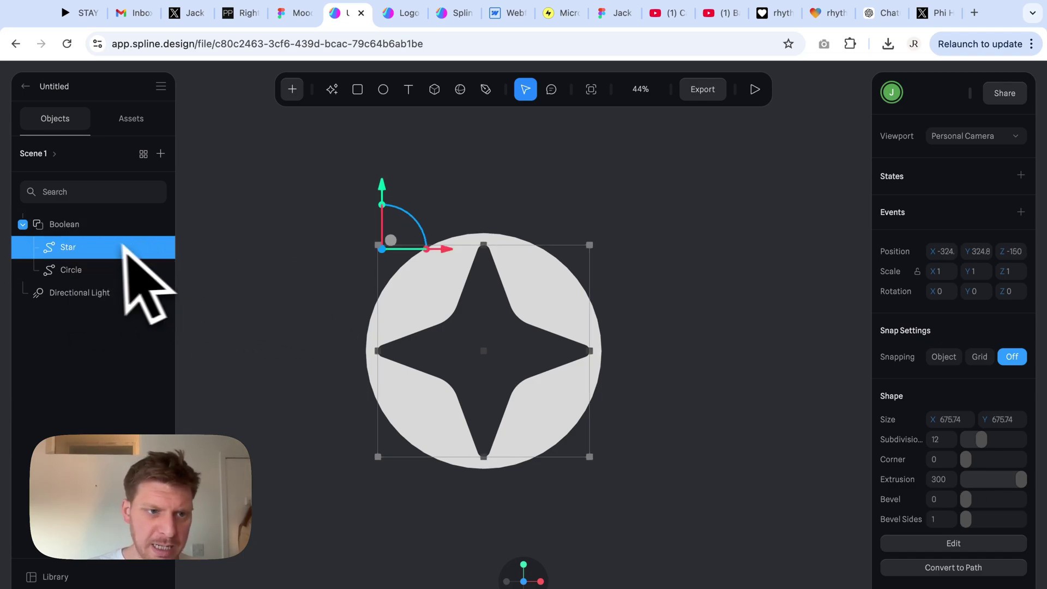
Rename the Boolean group to Logo
{"action": "left_click", "coordinate": [100, 228]}
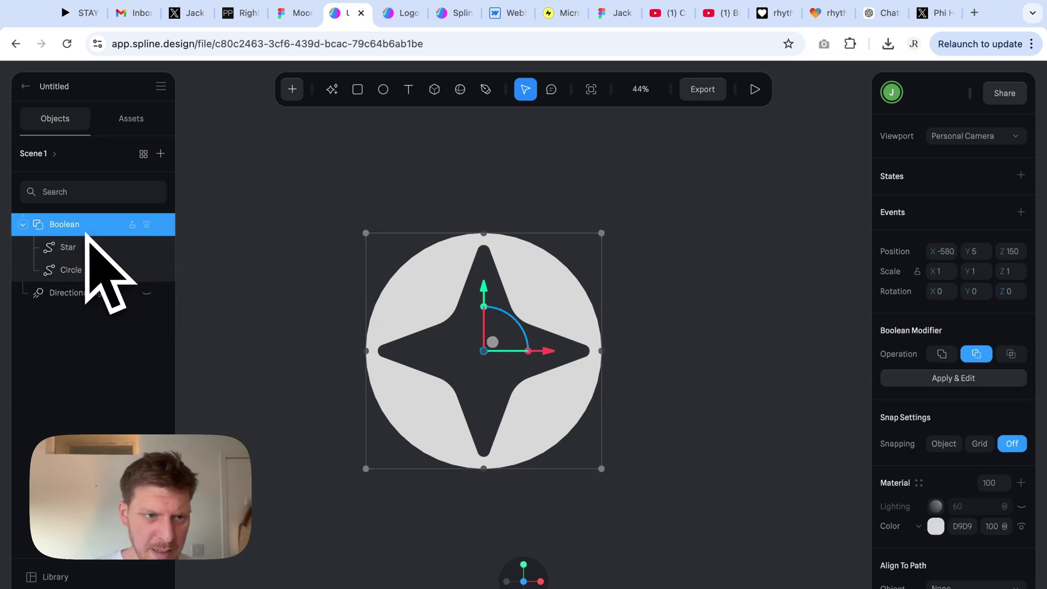
{"action": "double_click", "coordinate": [72, 230]}
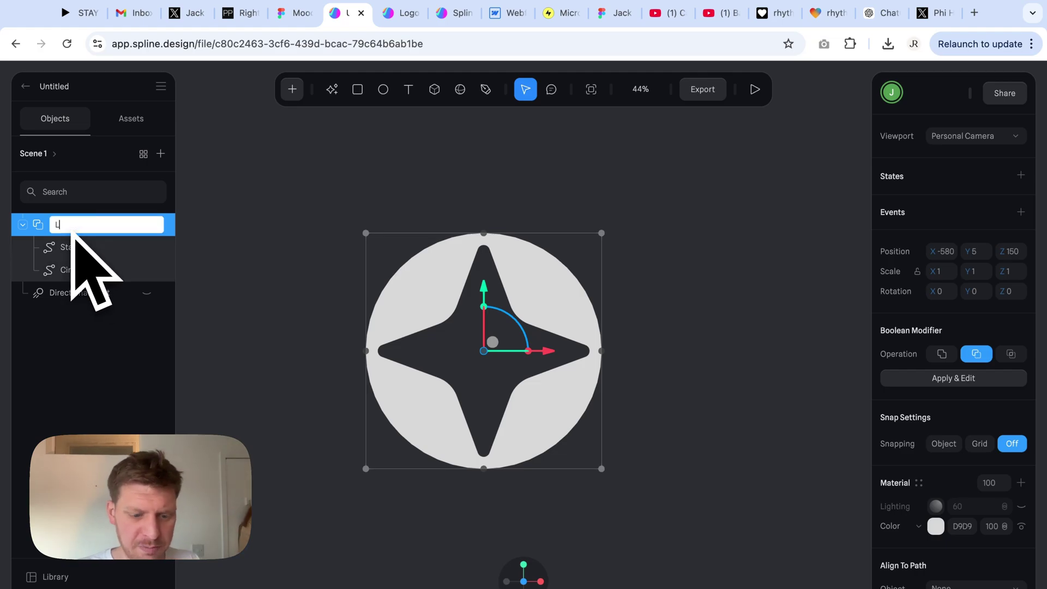
{"action": "left_click", "coordinate": [226, 252]}
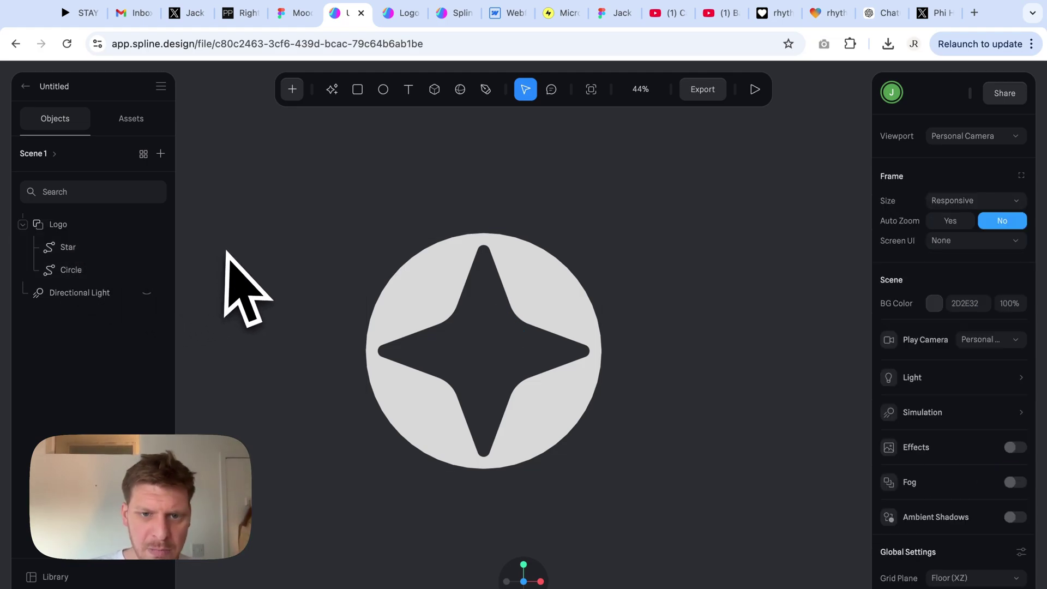
{"action": "left_click", "coordinate": [148, 224]}
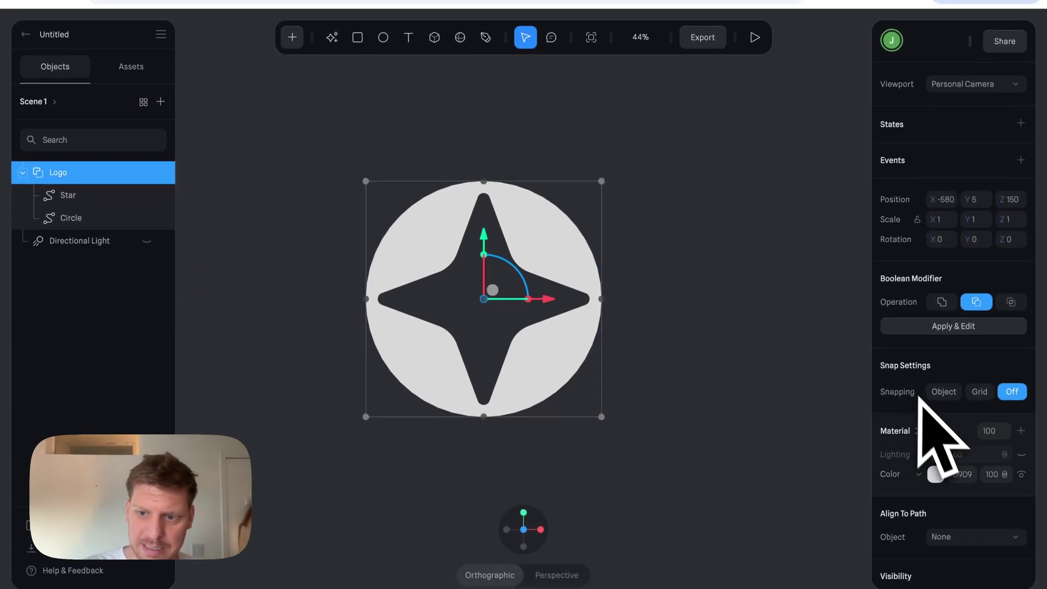
Add a Matcap material layer to Logo using the uploaded red matcap PNG
{"action": "left_click", "coordinate": [1021, 430]}
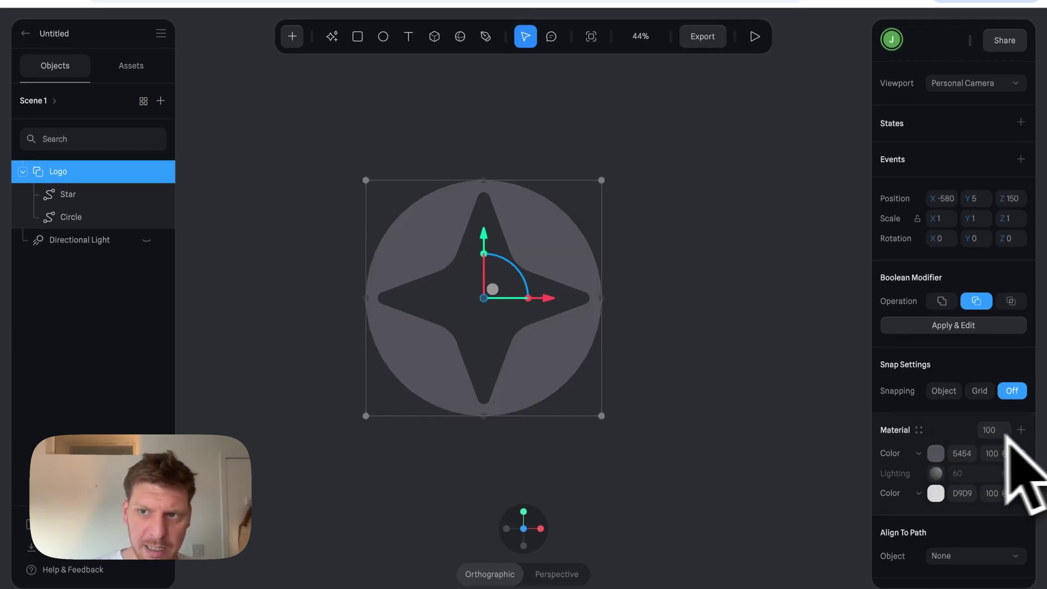
{"action": "left_click", "coordinate": [920, 454]}
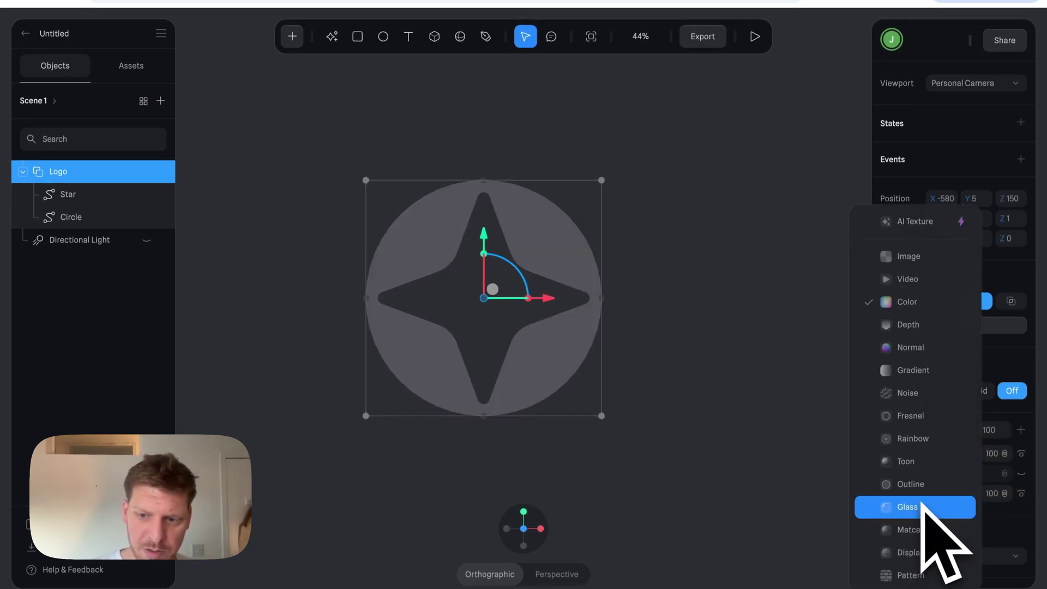
{"action": "left_click", "coordinate": [919, 532]}
{"action": "left_click", "coordinate": [936, 461]}
{"action": "scroll", "coordinate": [944, 466], "scroll_direction": "down", "scroll_amount": 5}
{"action": "left_click", "coordinate": [949, 300]}
{"action": "scroll", "coordinate": [703, 403], "scroll_direction": "down", "scroll_amount": 5}
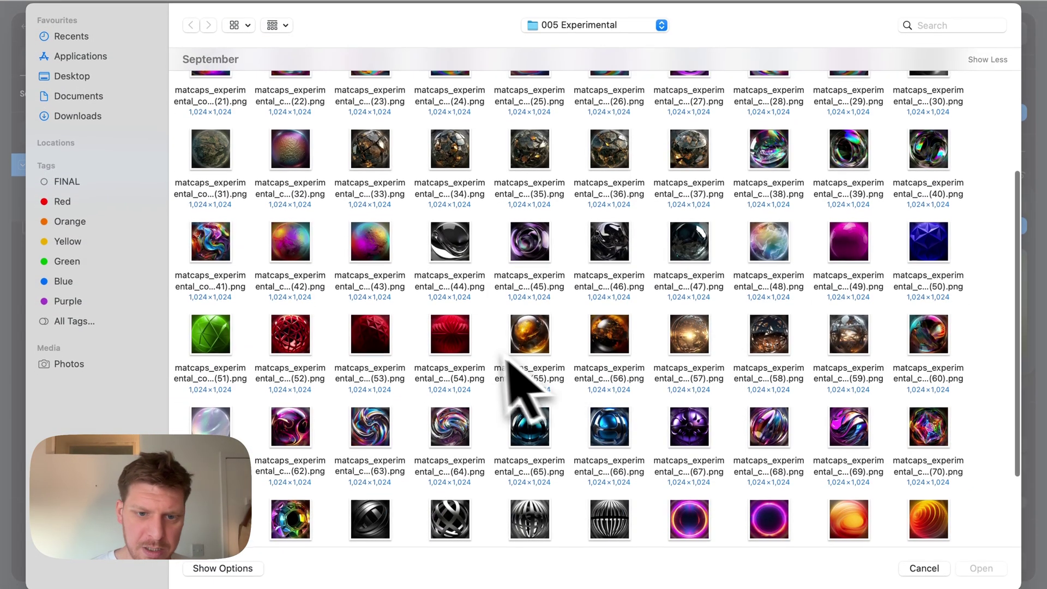
{"action": "left_click", "coordinate": [450, 343]}
{"action": "left_click", "coordinate": [980, 565]}
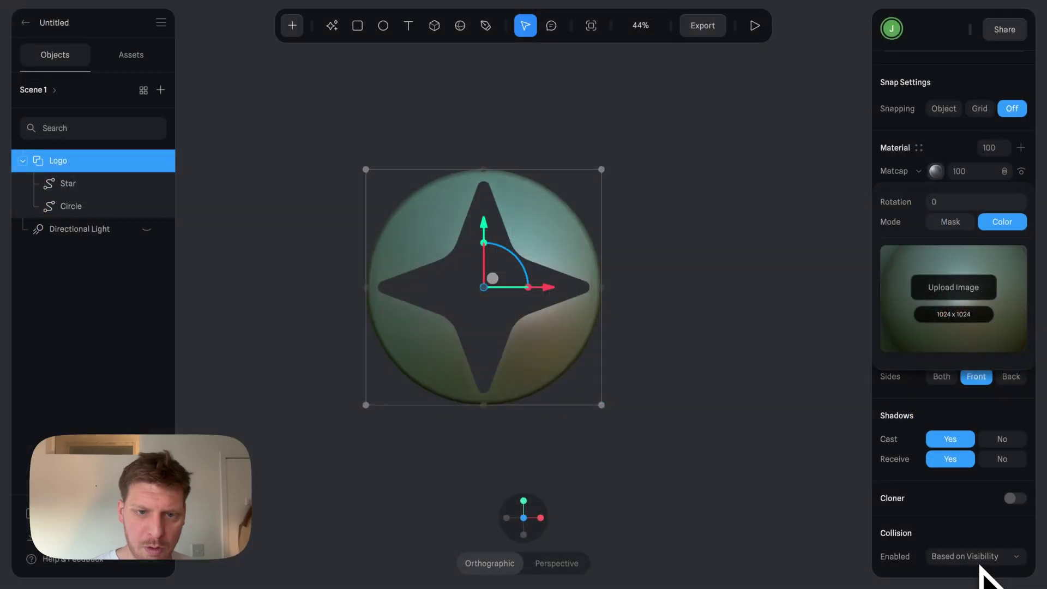
{"action": "left_click", "coordinate": [718, 377]}
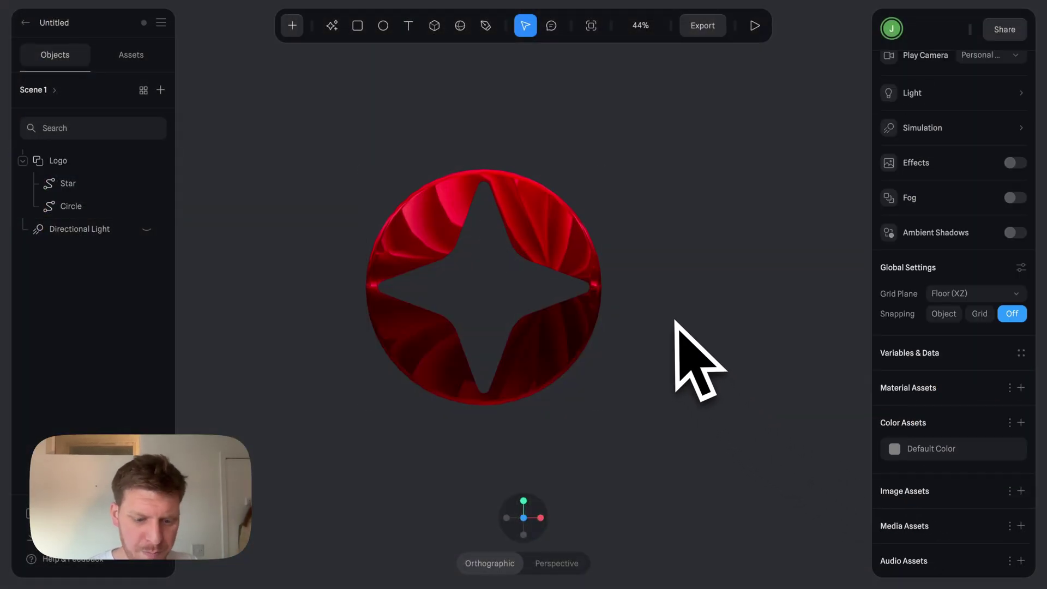
Orbit around the red logo to inspect it in 3D, then return to the front view
{"action": "right_click_drag", "start_coordinate": [677, 322], "coordinate": [671, 353]}
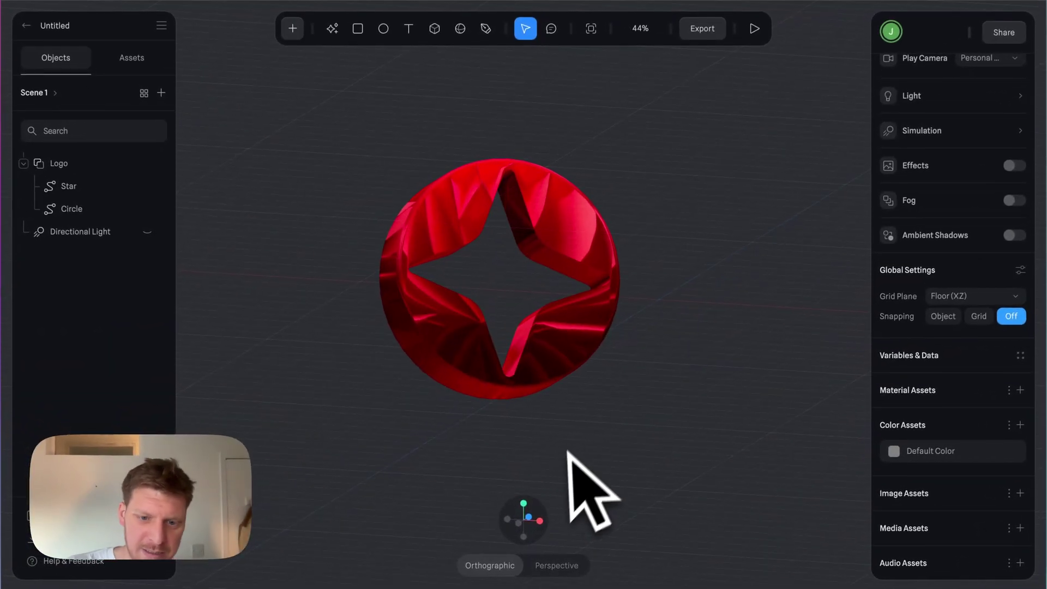
{"action": "left_click", "coordinate": [529, 534]}
{"action": "left_click", "coordinate": [557, 343]}
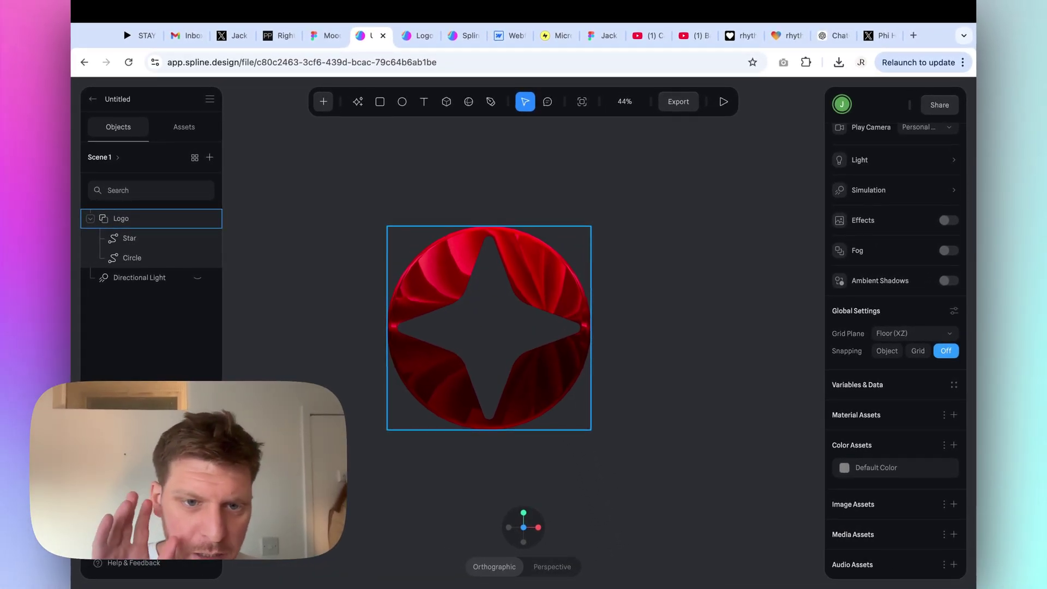
{"action": "left_click", "coordinate": [629, 397]}
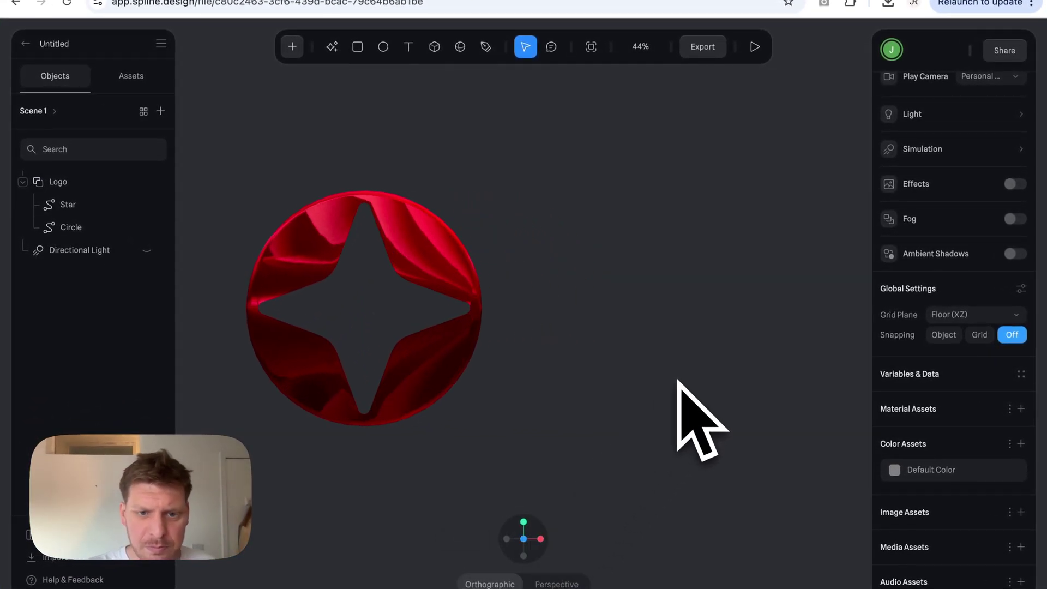
Set the scene background colour to light grey DEDEDE
{"action": "scroll", "coordinate": [676, 382], "scroll_direction": "down", "scroll_amount": 3}
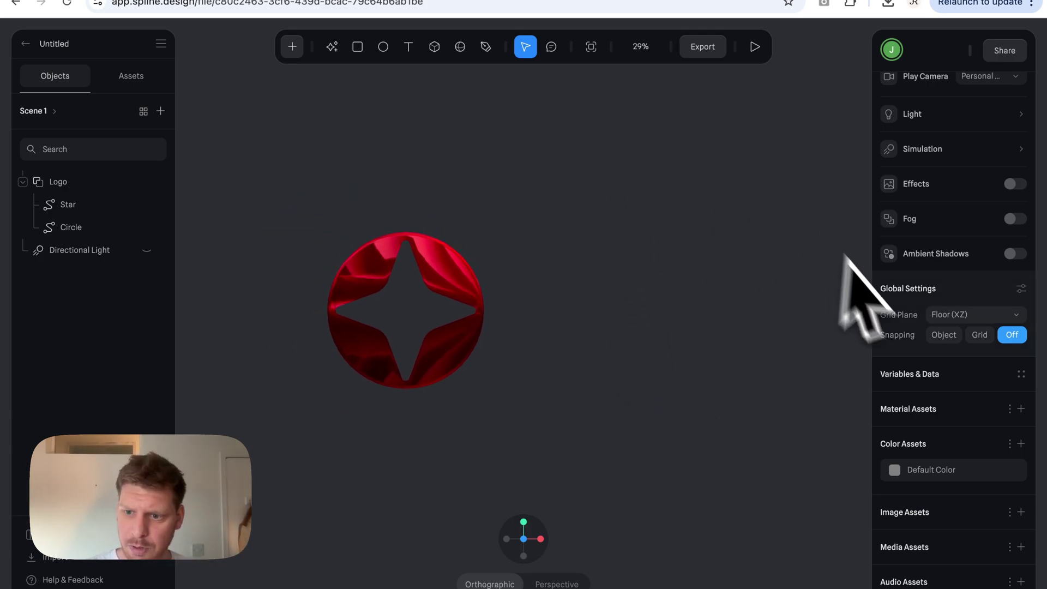
{"action": "scroll", "coordinate": [923, 350], "scroll_direction": "up", "scroll_amount": 5}
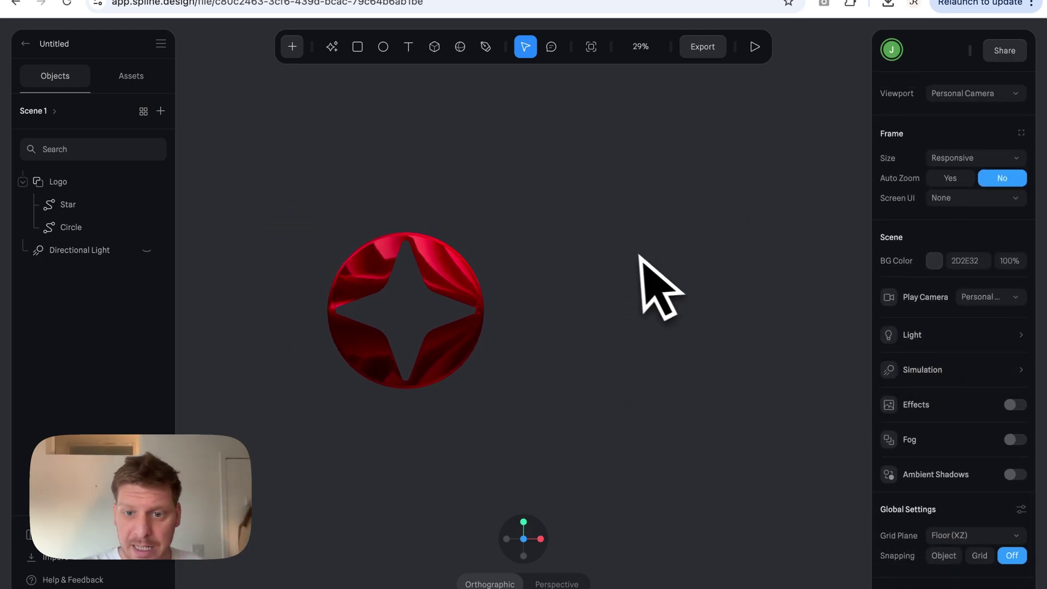
{"action": "left_click", "coordinate": [933, 261]}
{"action": "left_click_drag", "start_coordinate": [908, 305], "coordinate": [882, 324]}
{"action": "left_click", "coordinate": [669, 338]}
Zoom out and switch to the Logo Animation file
{"action": "scroll", "coordinate": [654, 349], "scroll_direction": "right", "scroll_amount": 5}
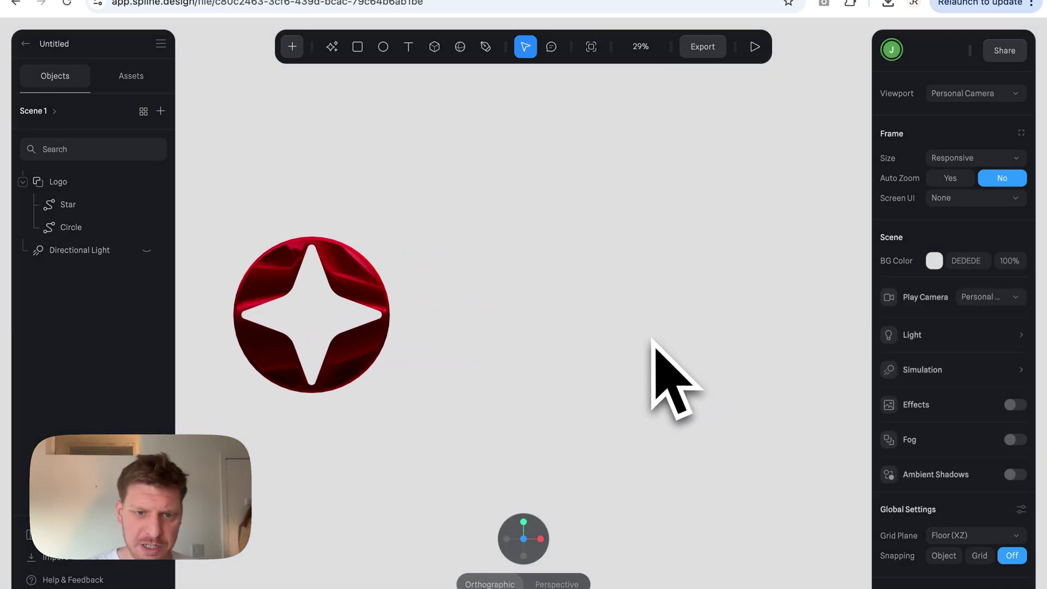
{"action": "scroll", "coordinate": [654, 349], "scroll_direction": "down", "scroll_amount": 5, "text": "ctrl"}
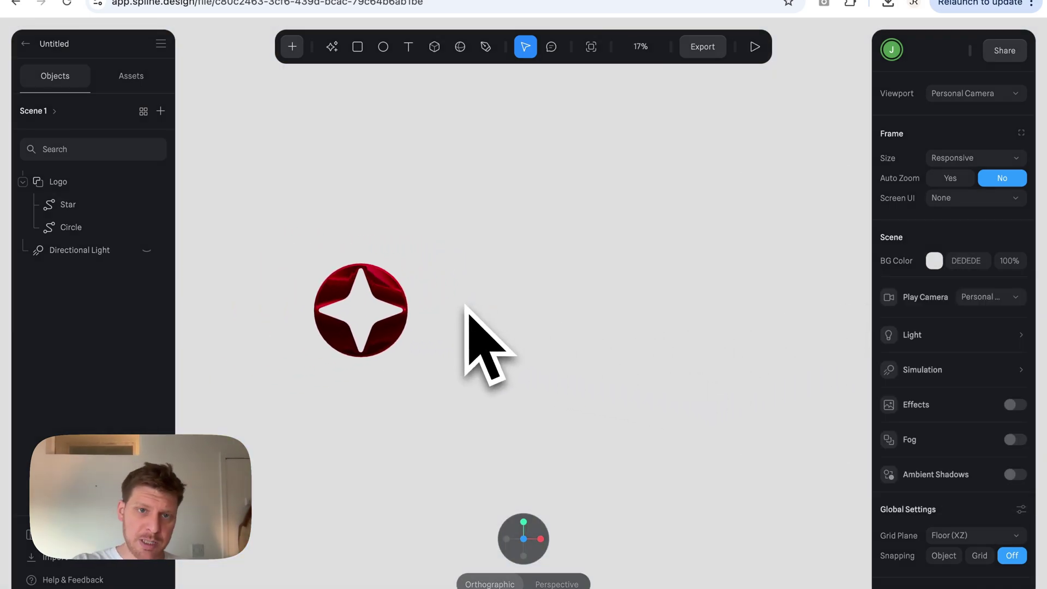
{"action": "left_click", "coordinate": [393, 37]}
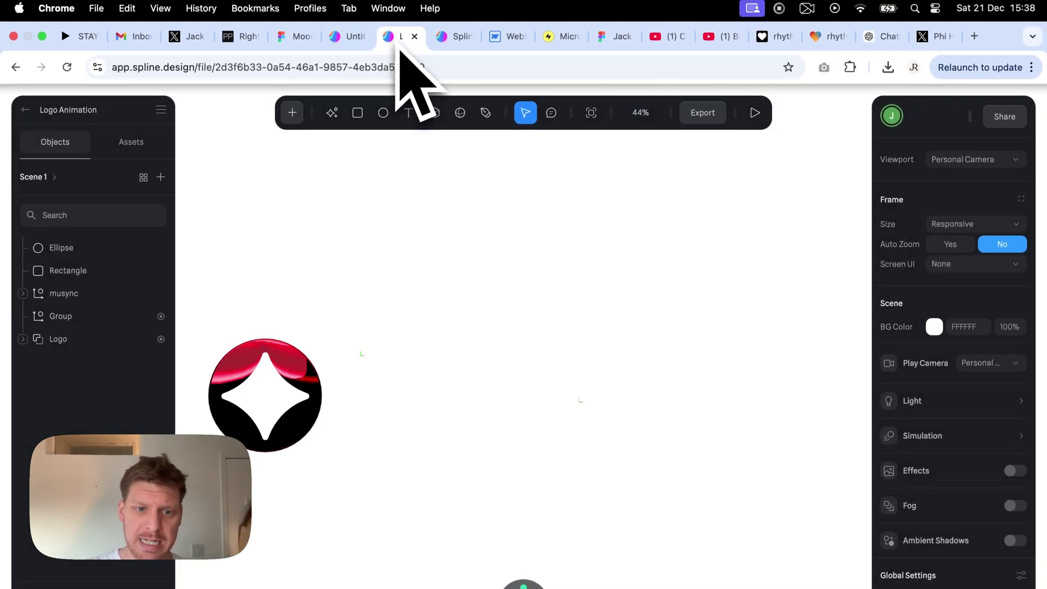
Preview the musync logo animation twice, closing the preview each time
{"action": "left_click", "coordinate": [756, 113]}
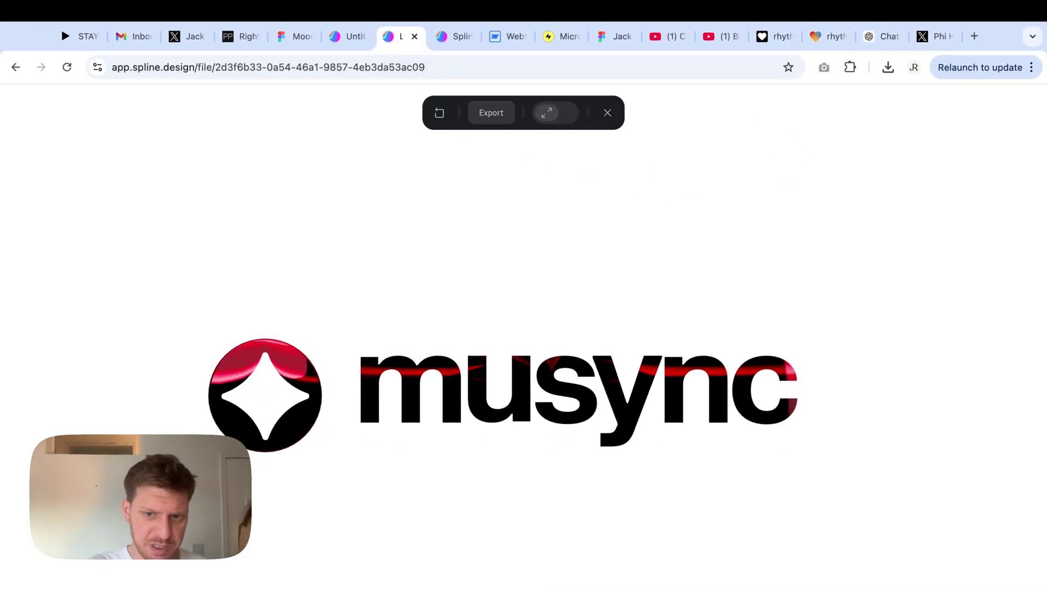
{"action": "left_click", "coordinate": [607, 113]}
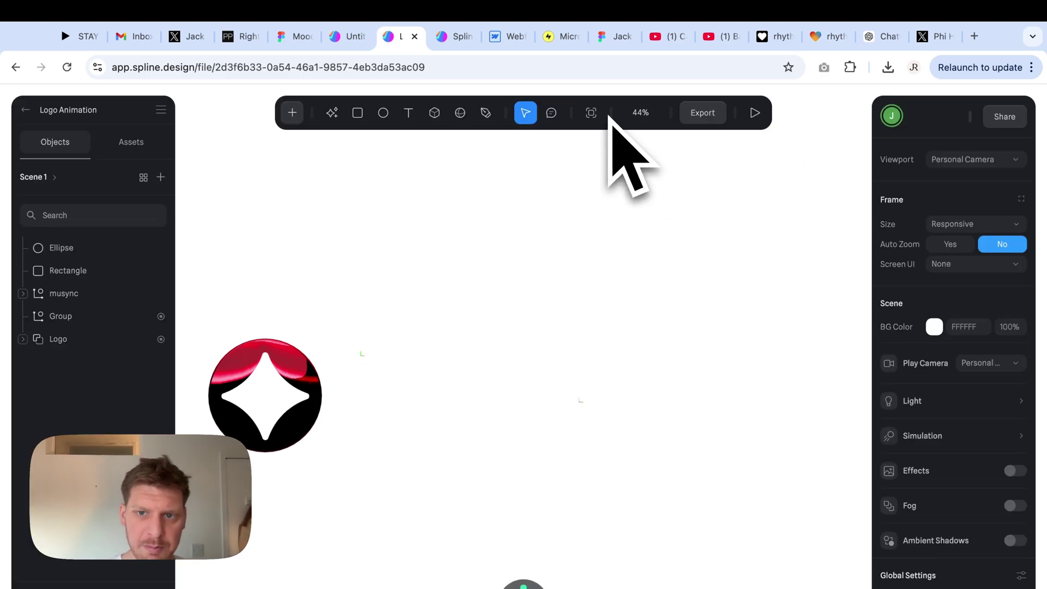
{"action": "left_click", "coordinate": [756, 113]}
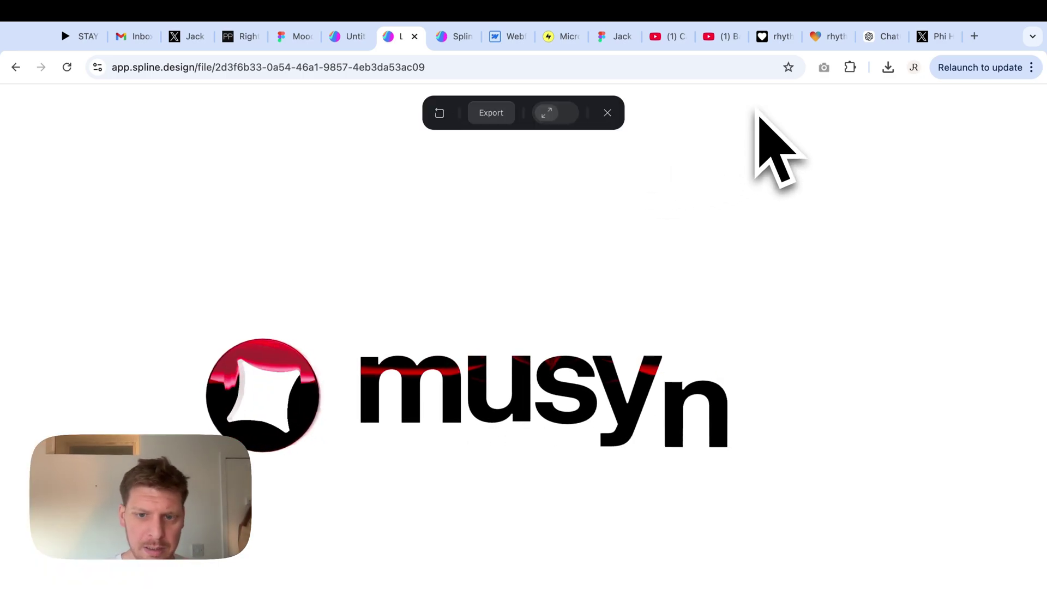
{"action": "left_click", "coordinate": [608, 113]}
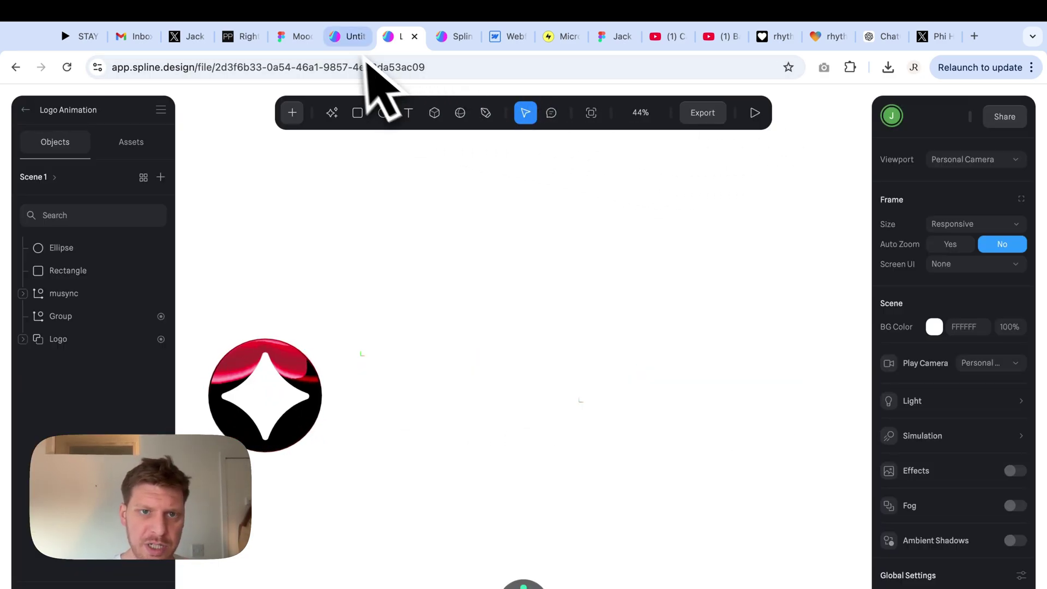
Return to the Untitled scene with the red star logo
{"action": "left_click", "coordinate": [352, 36]}
{"action": "scroll", "coordinate": [416, 375], "scroll_direction": "up", "scroll_amount": 3}
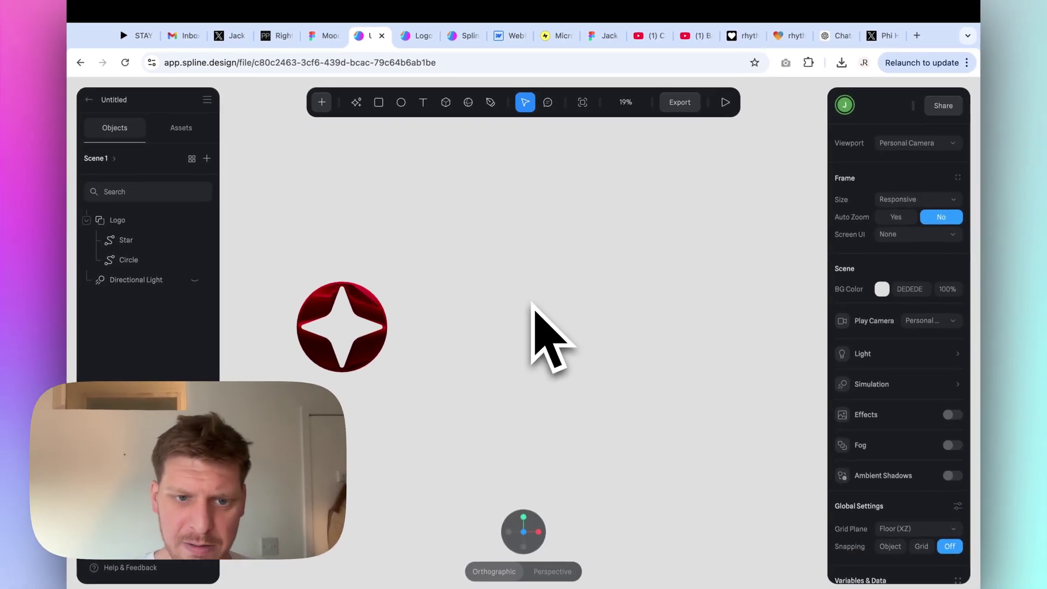
{"action": "scroll", "coordinate": [521, 333], "scroll_direction": "down", "scroll_amount": 3}
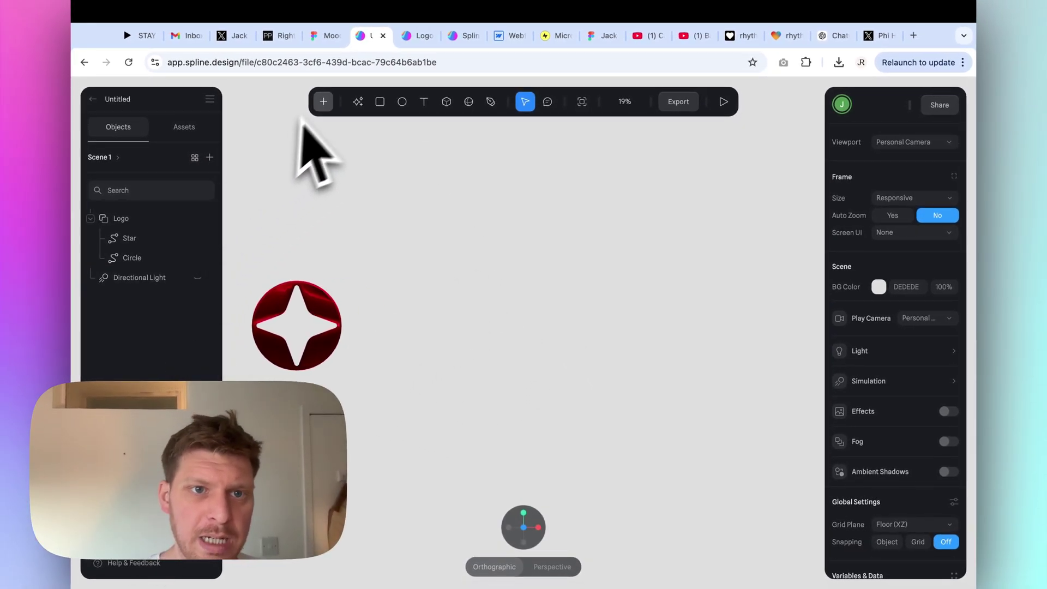
Export the musync text layer from the Figma Moodsic file as an SVG
{"action": "left_click", "coordinate": [326, 36]}
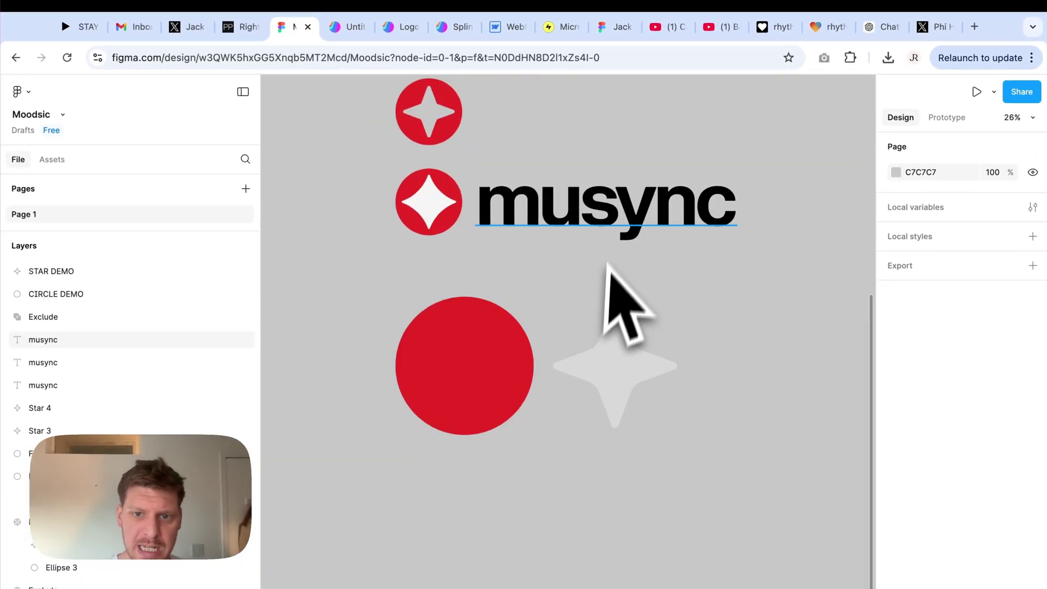
{"action": "left_click", "coordinate": [611, 237]}
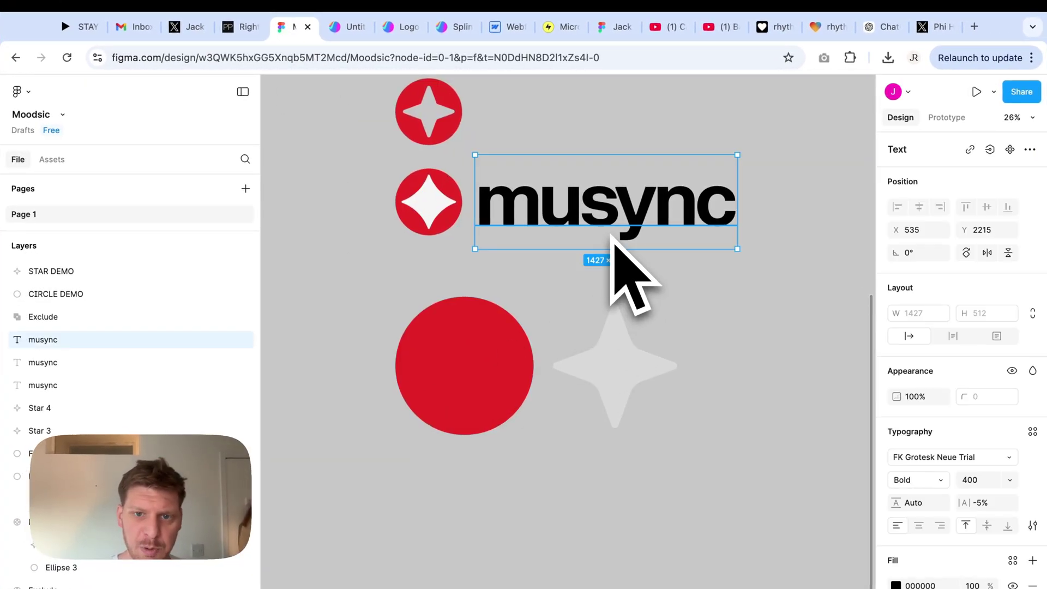
{"action": "scroll", "coordinate": [1016, 546], "scroll_direction": "down", "scroll_amount": 3}
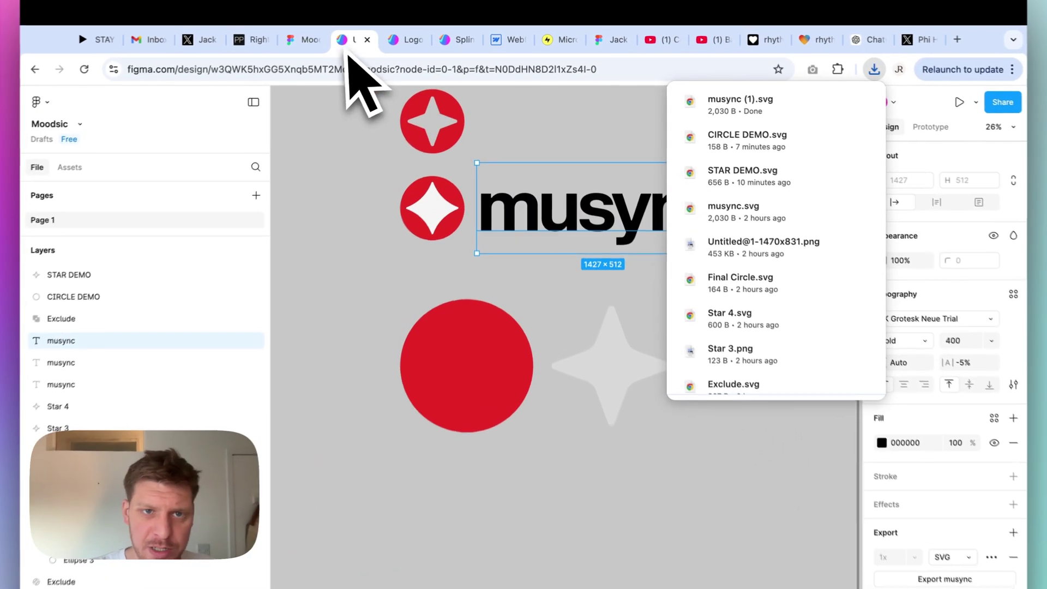
{"action": "left_click", "coordinate": [350, 48]}
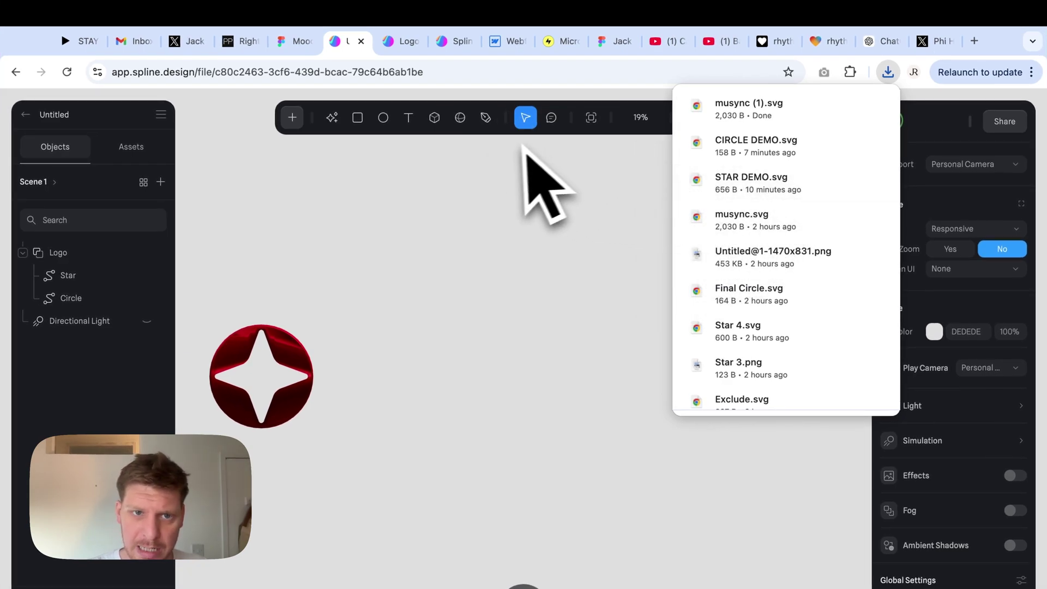
Add a text object reading 'upload fonts' at font size 100, widened to one line
{"action": "left_click_drag", "start_coordinate": [840, 109], "coordinate": [854, 108]}
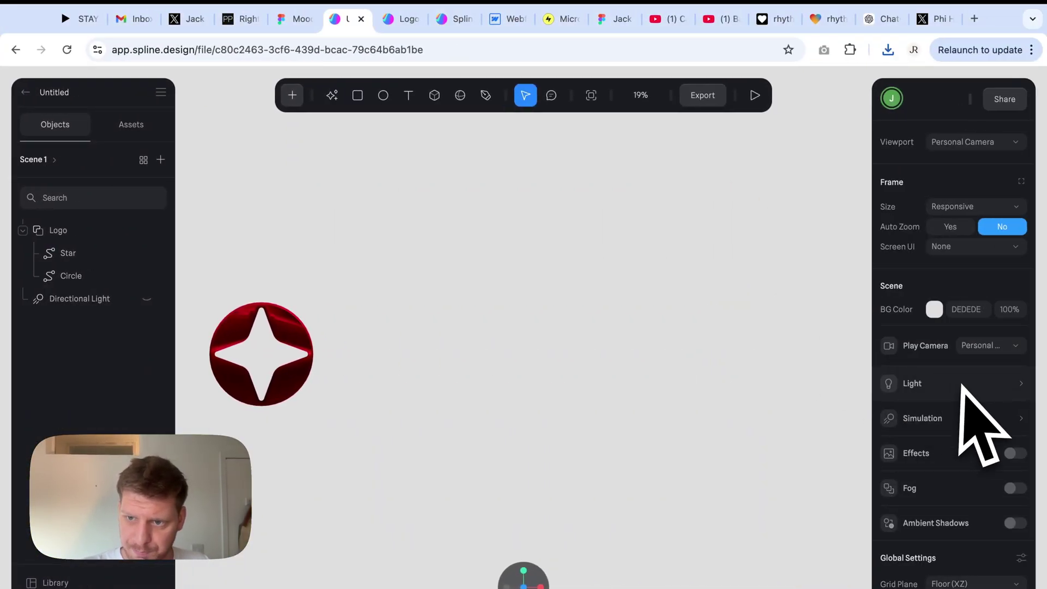
{"action": "left_click", "coordinate": [408, 102]}
{"action": "left_click", "coordinate": [408, 265]}
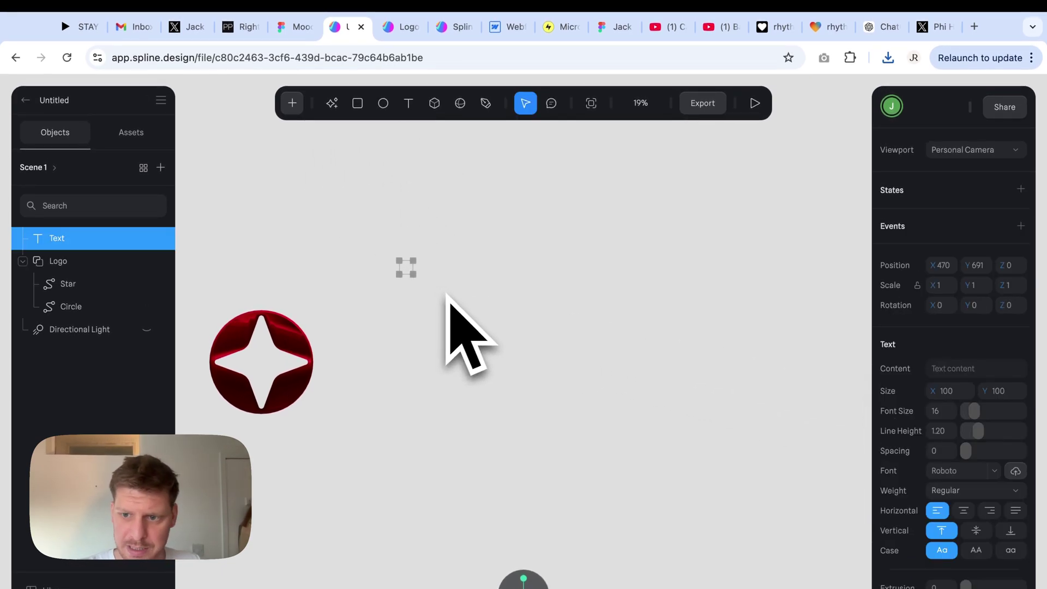
{"action": "left_click", "coordinate": [952, 370]}
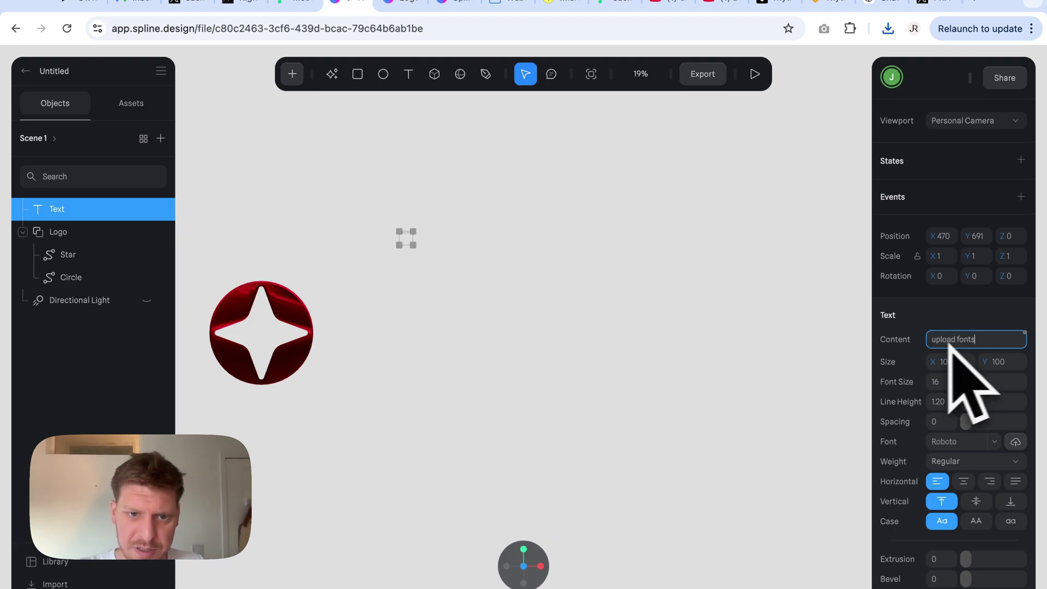
{"action": "scroll", "coordinate": [463, 273], "scroll_direction": "up", "scroll_amount": 5}
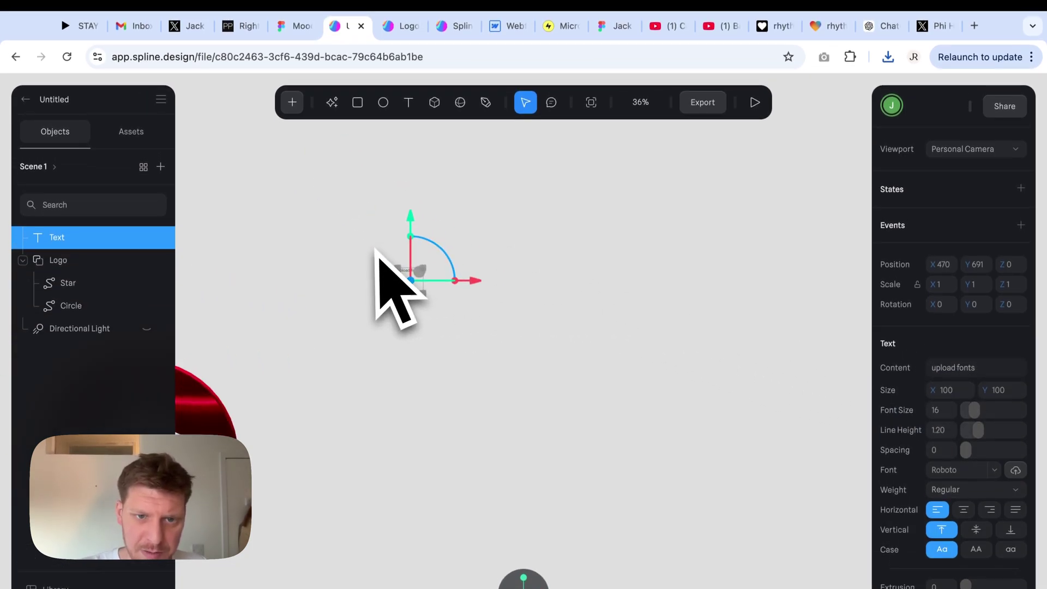
{"action": "scroll", "coordinate": [398, 218], "scroll_direction": "up", "scroll_amount": 5}
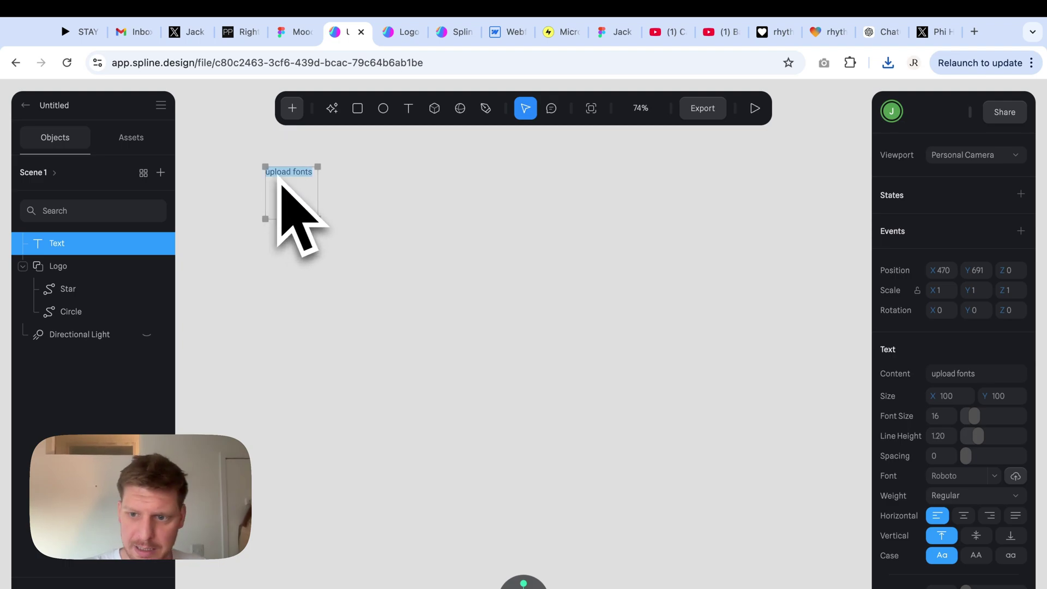
{"action": "left_click_drag", "start_coordinate": [972, 415], "coordinate": [1036, 420]}
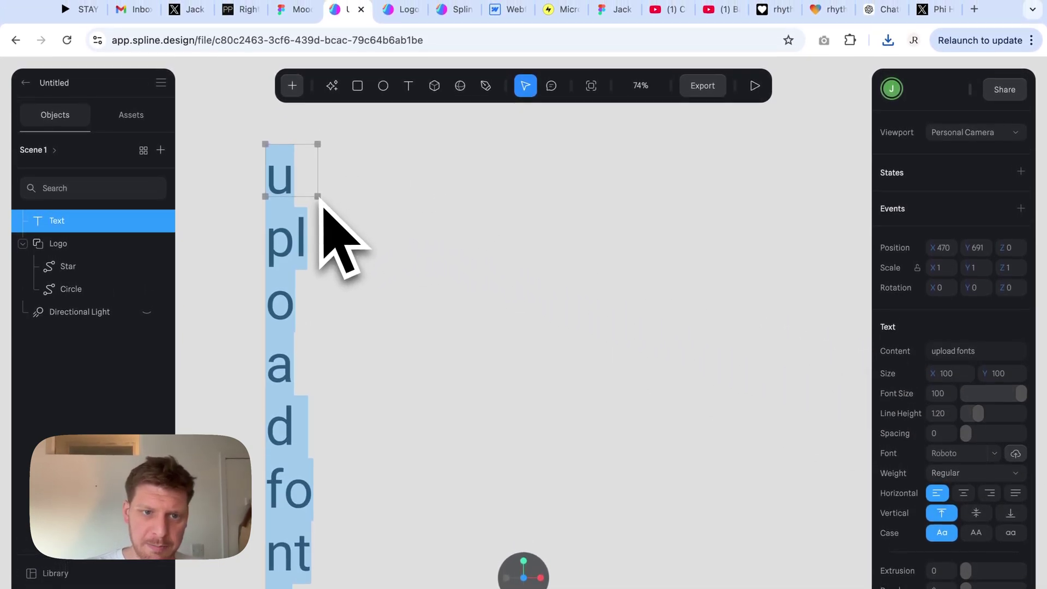
{"action": "left_click_drag", "start_coordinate": [318, 179], "coordinate": [751, 225]}
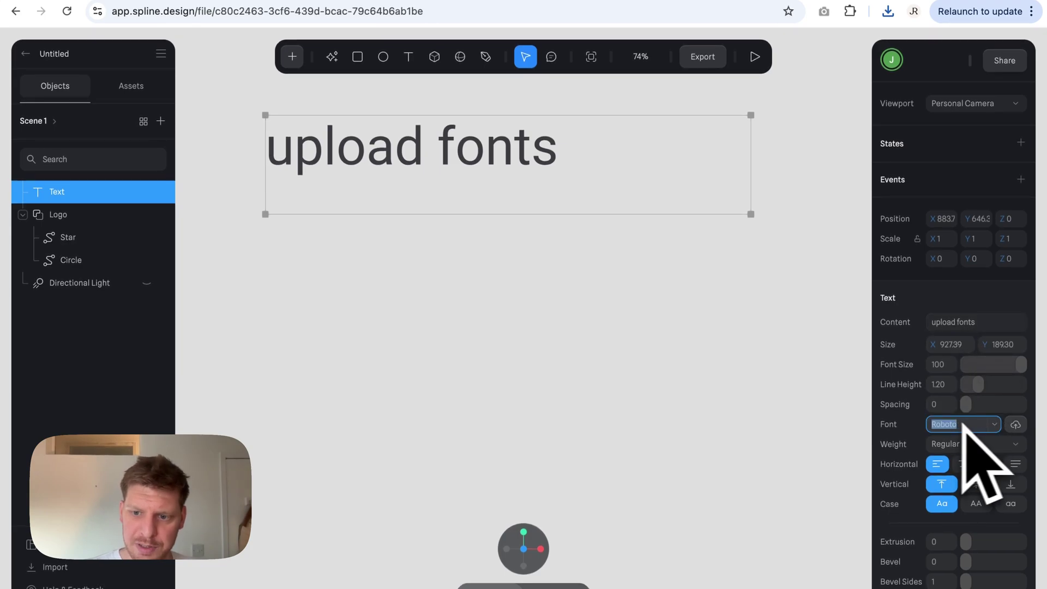
Try the Rowdies and then Salsa fonts on the text
{"action": "left_click", "coordinate": [994, 424]}
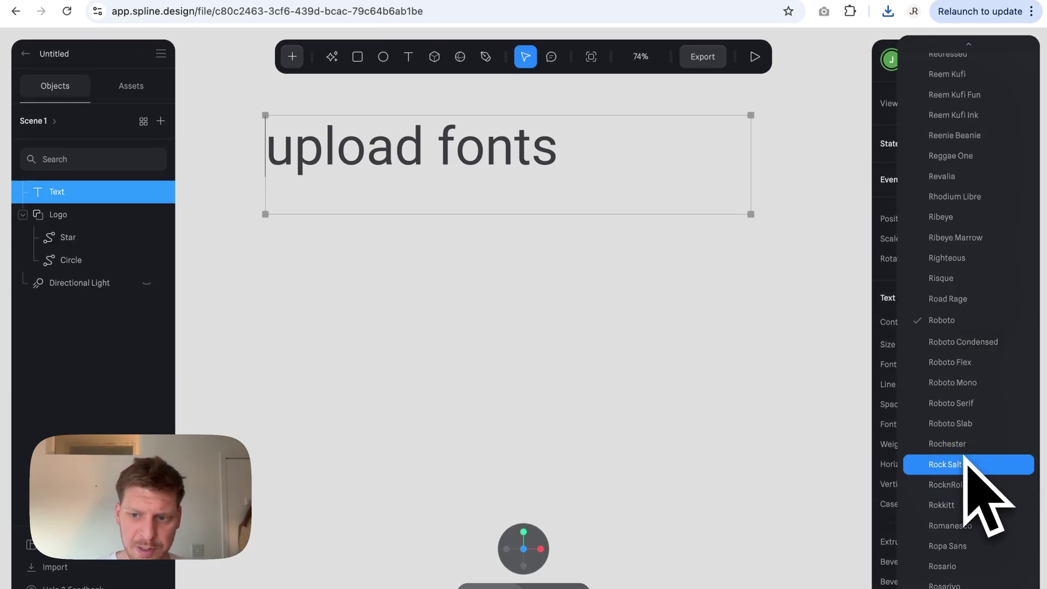
{"action": "scroll", "coordinate": [964, 458], "scroll_direction": "down", "scroll_amount": 3}
{"action": "left_click", "coordinate": [963, 453]}
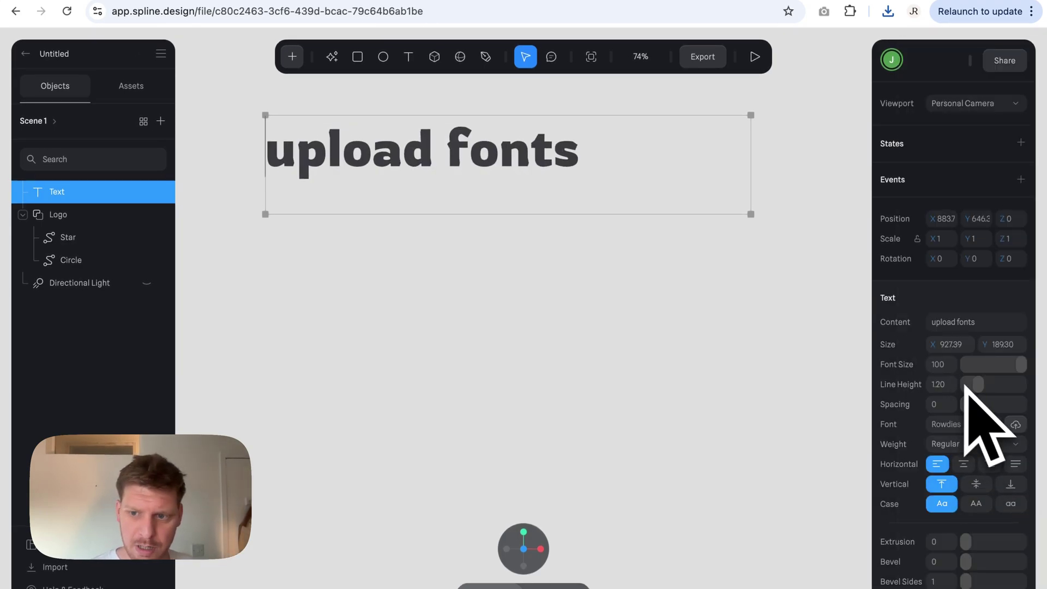
{"action": "left_click", "coordinate": [963, 424]}
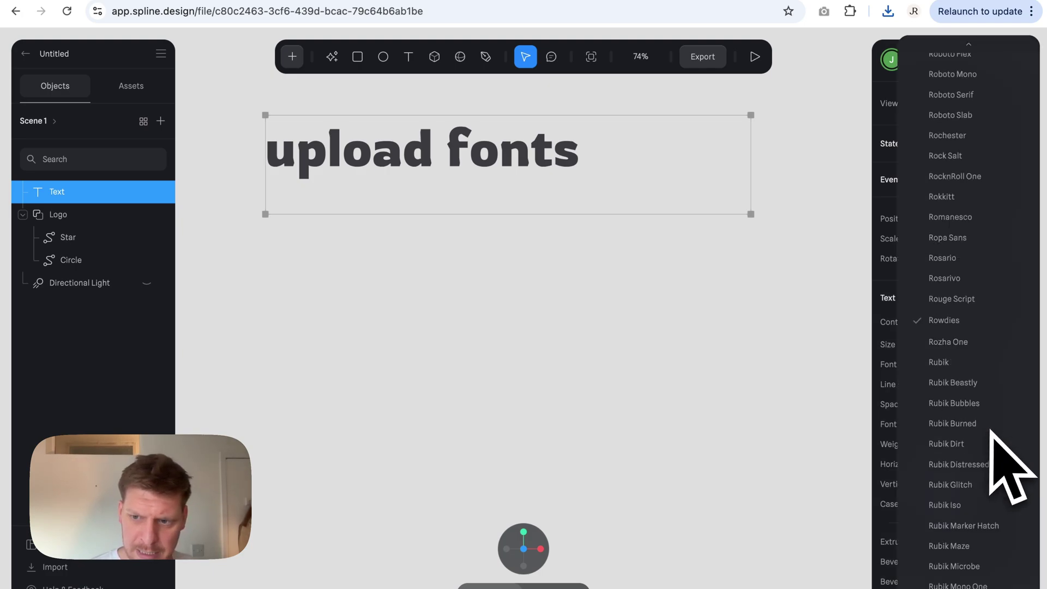
{"action": "scroll", "coordinate": [972, 455], "scroll_direction": "down", "scroll_amount": 5}
{"action": "left_click", "coordinate": [965, 463]}
{"action": "scroll", "coordinate": [969, 447], "scroll_direction": "down", "scroll_amount": 5}
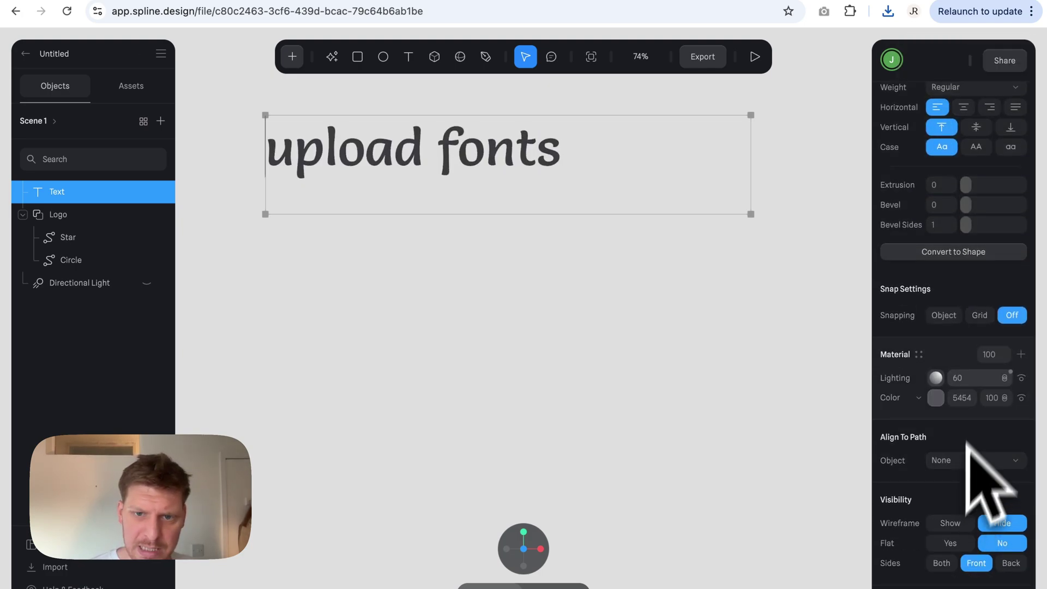
{"action": "scroll", "coordinate": [982, 238], "scroll_direction": "up", "scroll_amount": 5}
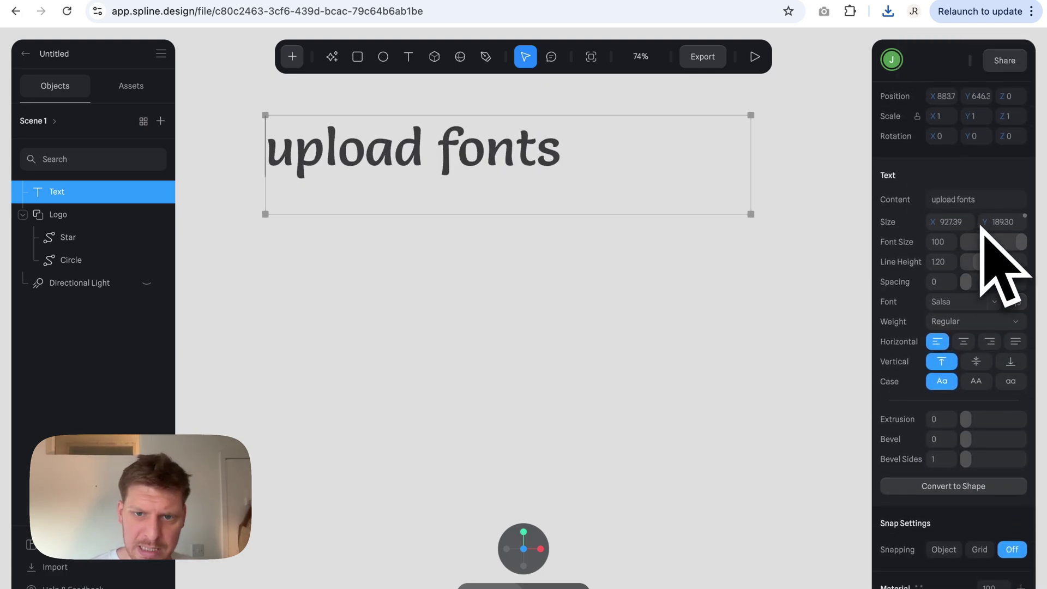
Switch the text to a Shippori Antique font
{"action": "left_click", "coordinate": [995, 303]}
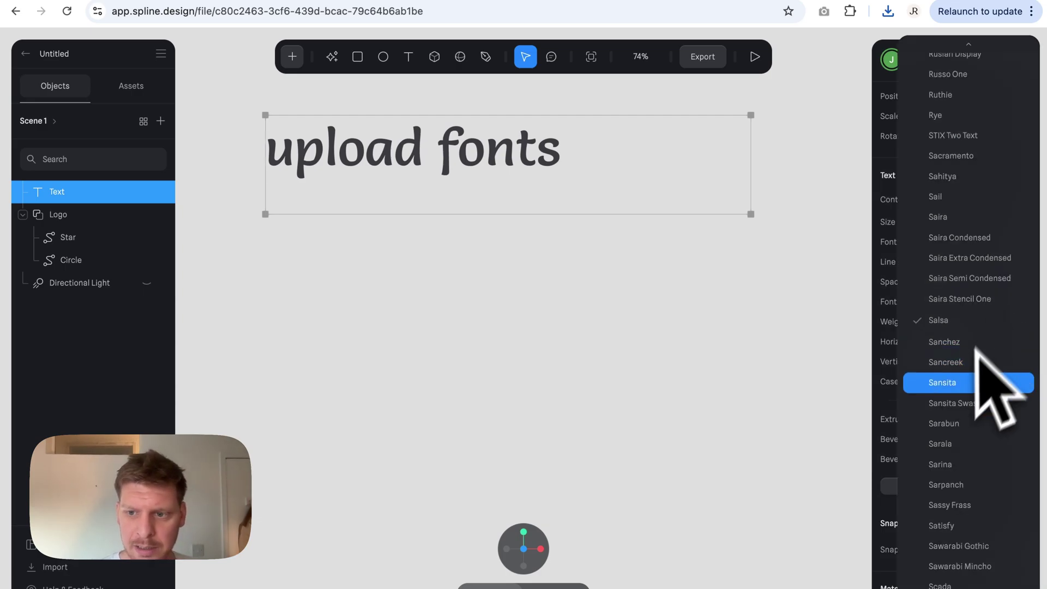
{"action": "scroll", "coordinate": [978, 370], "scroll_direction": "down", "scroll_amount": 5}
{"action": "left_click", "coordinate": [961, 372]}
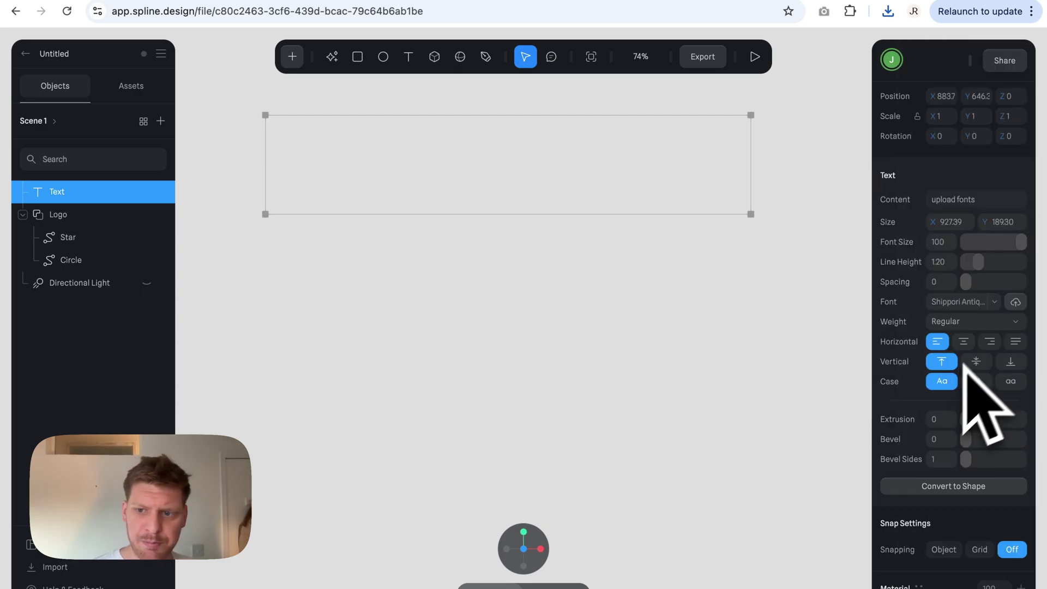
{"action": "left_click", "coordinate": [995, 305]}
{"action": "scroll", "coordinate": [1003, 327], "scroll_direction": "up", "scroll_amount": 15}
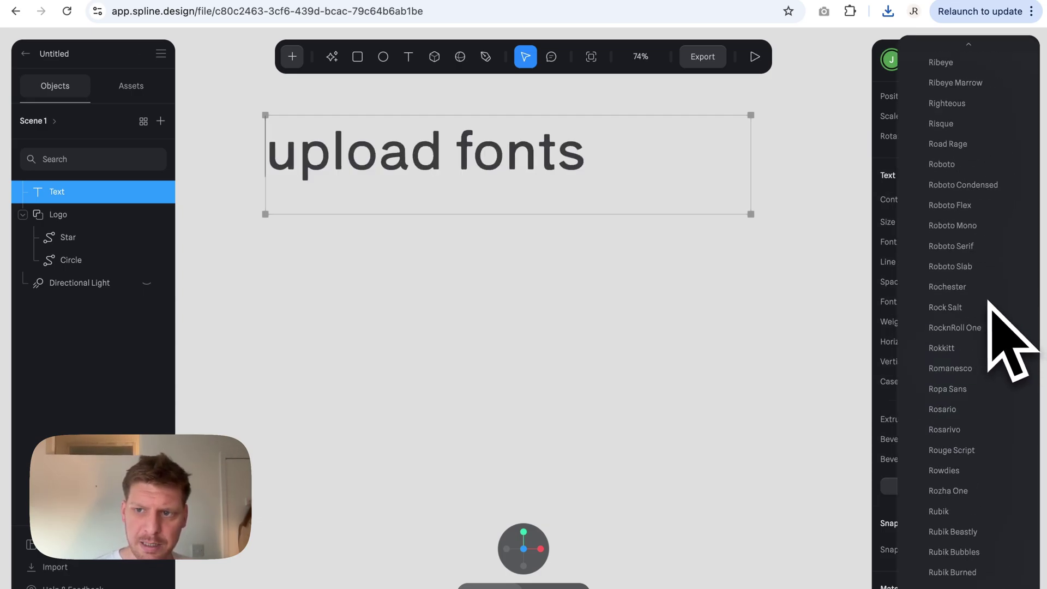
{"action": "left_click", "coordinate": [893, 316]}
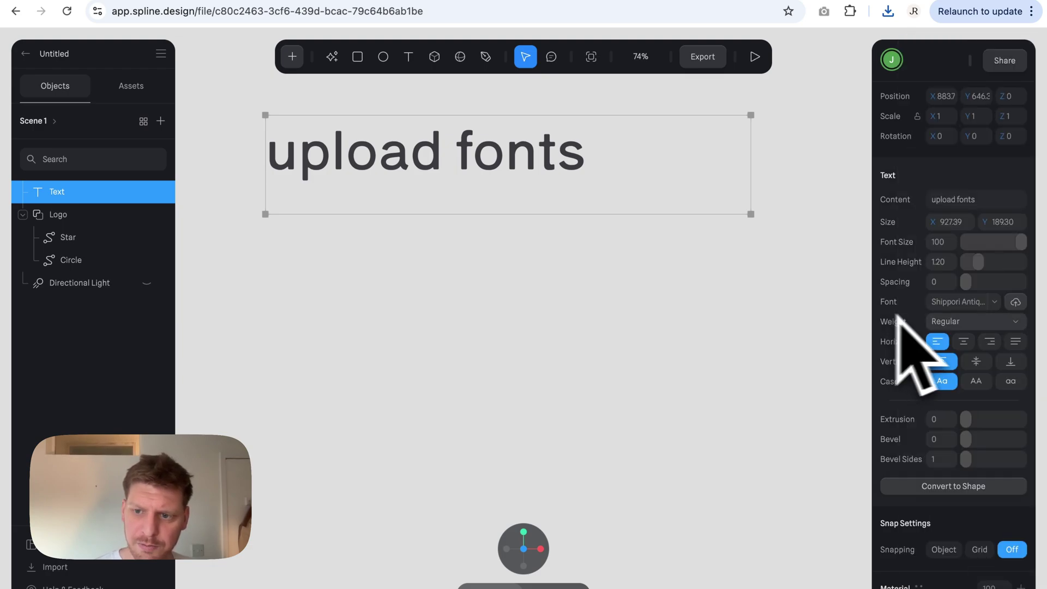
Open the font upload picker and search Downloads and Documents for the 'neue' font
{"action": "left_click", "coordinate": [1015, 302]}
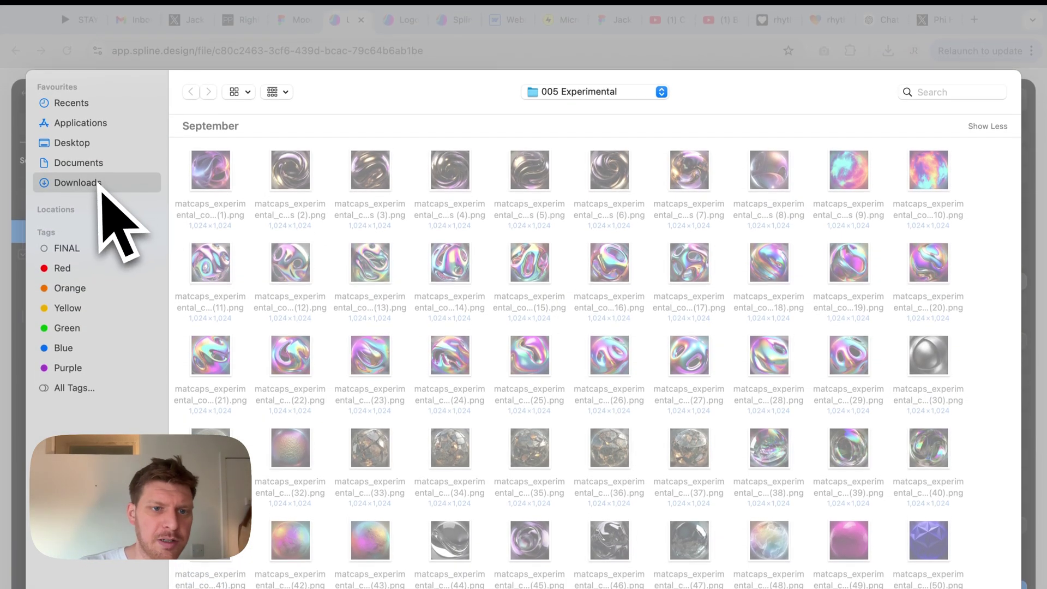
{"action": "left_click", "coordinate": [79, 144]}
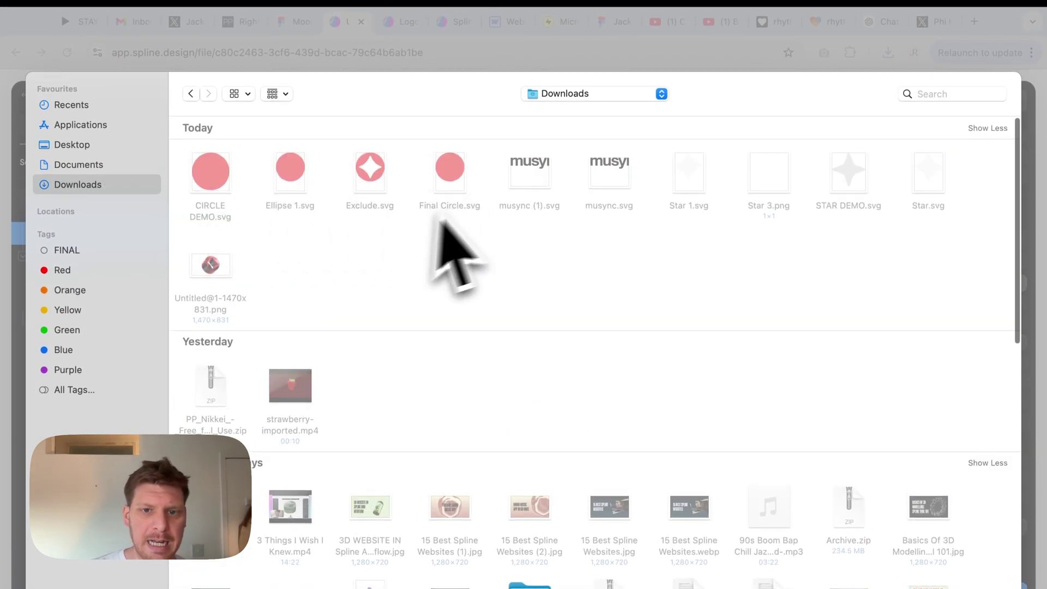
{"action": "scroll", "coordinate": [428, 252], "scroll_direction": "down", "scroll_amount": 1}
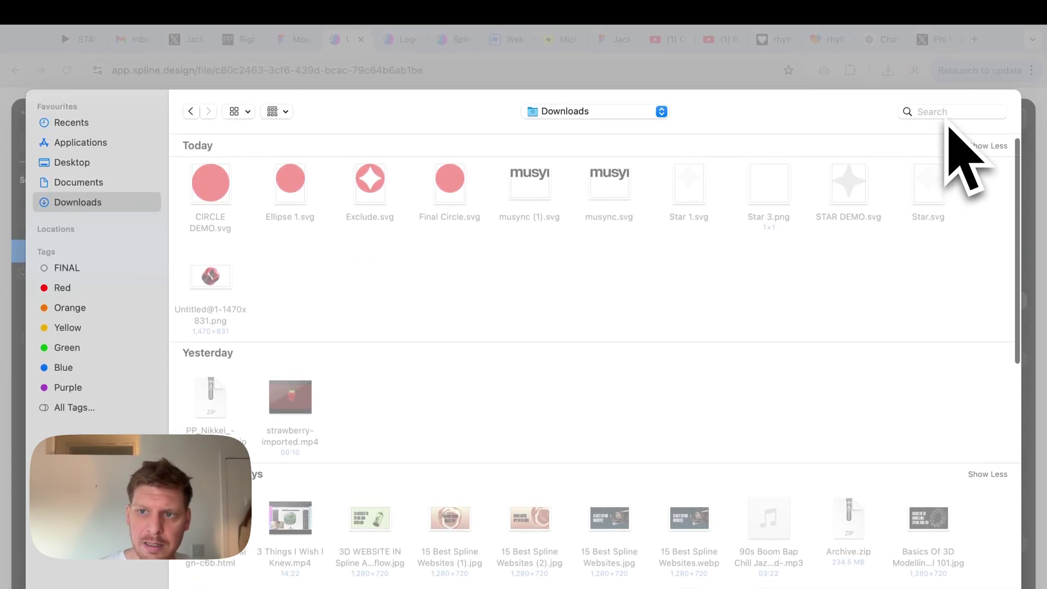
{"action": "type", "text": "eue"}
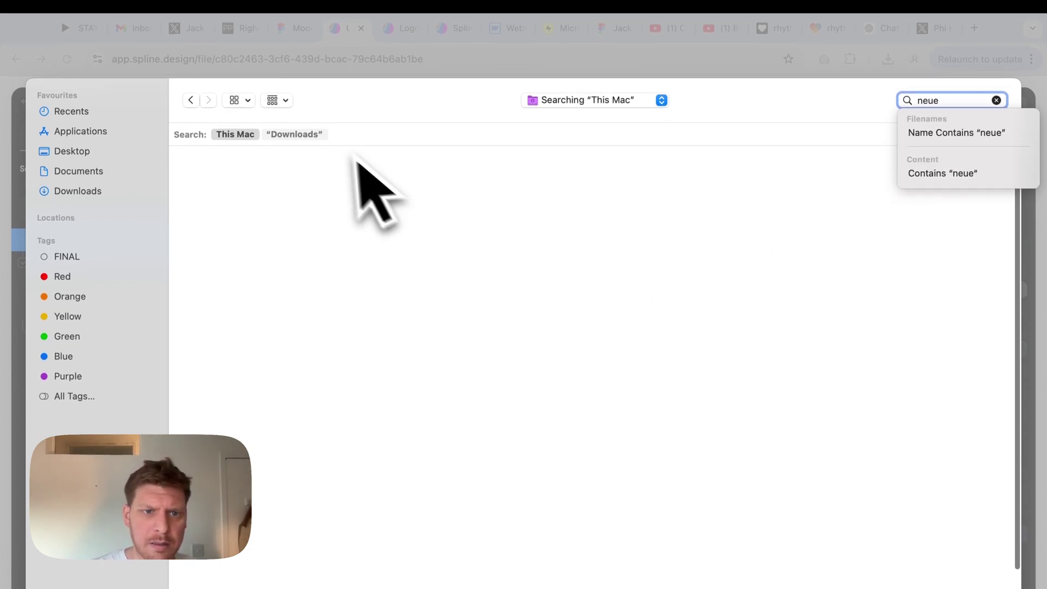
{"action": "left_click", "coordinate": [319, 137]}
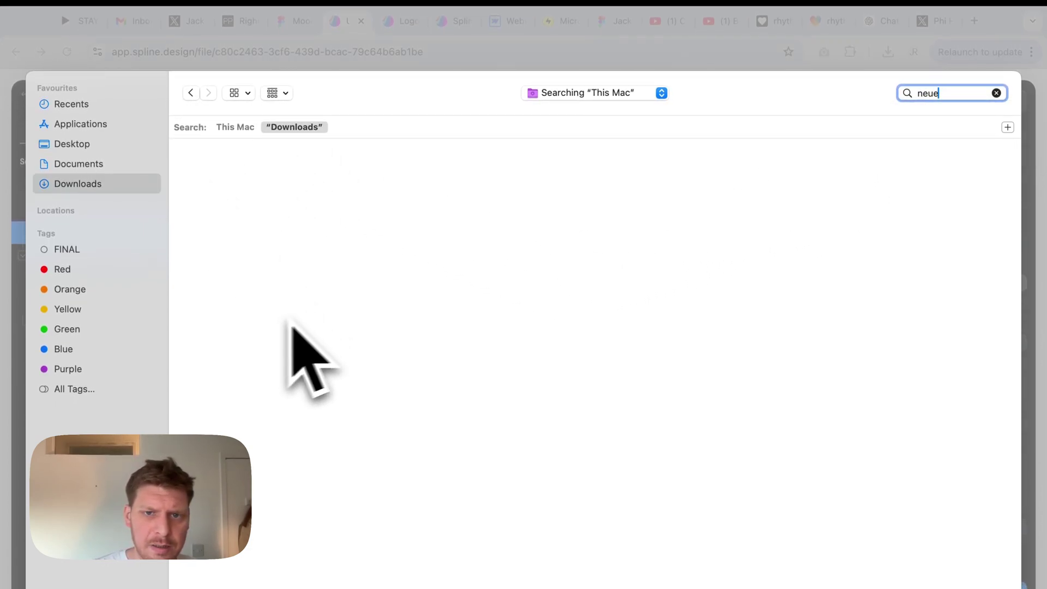
{"action": "left_click", "coordinate": [111, 166]}
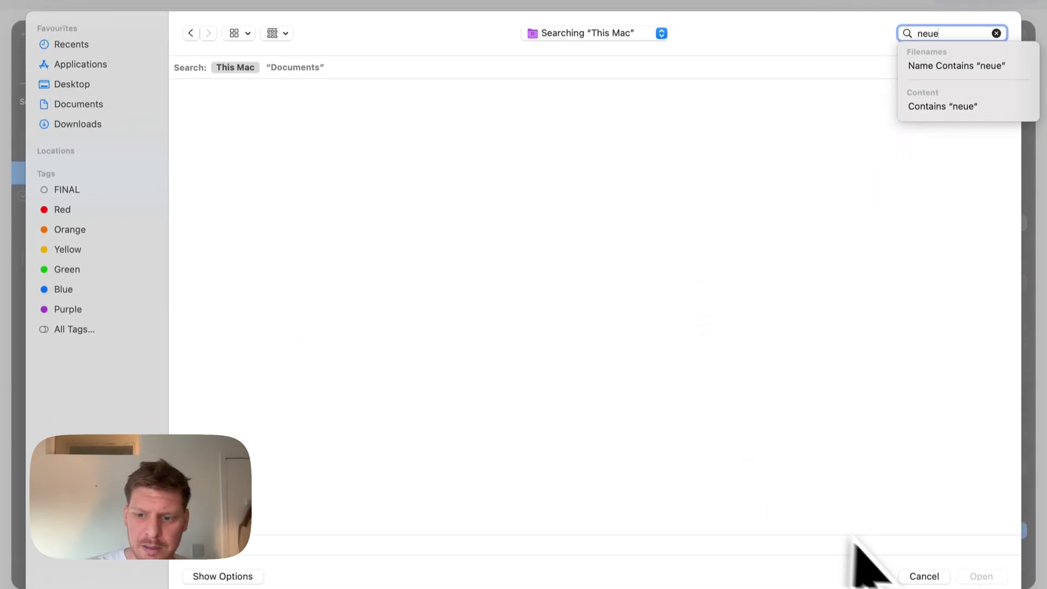
Cancel the font picker and delete the 'upload fonts' text object
{"action": "left_click", "coordinate": [922, 576]}
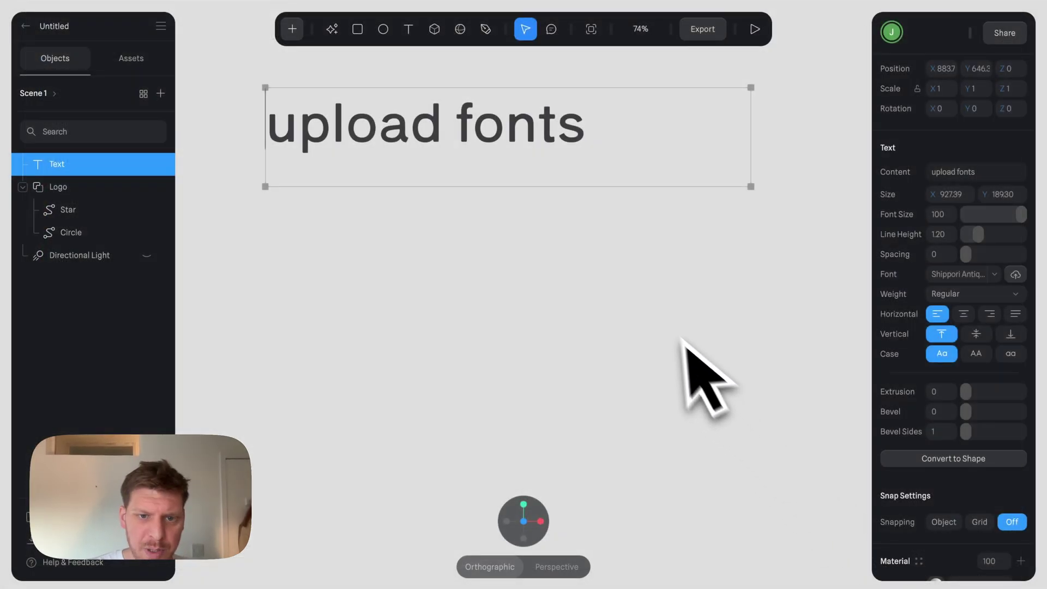
{"action": "key", "text": "shift+1"}
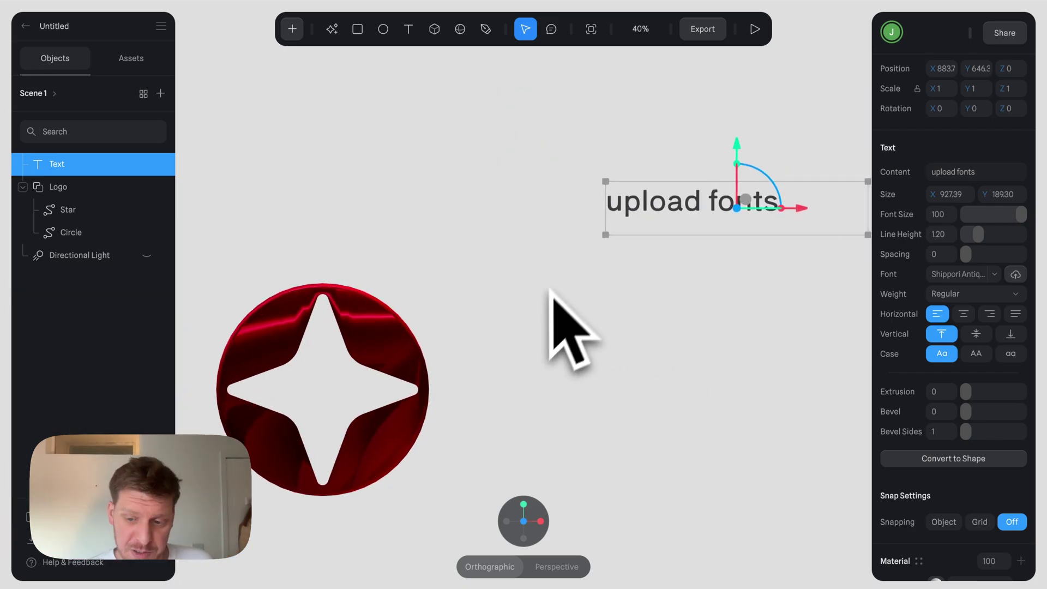
{"action": "key", "text": "Delete"}
Import a vector SVG, choosing musync (1).svg from Downloads
{"action": "left_click", "coordinate": [71, 540]}
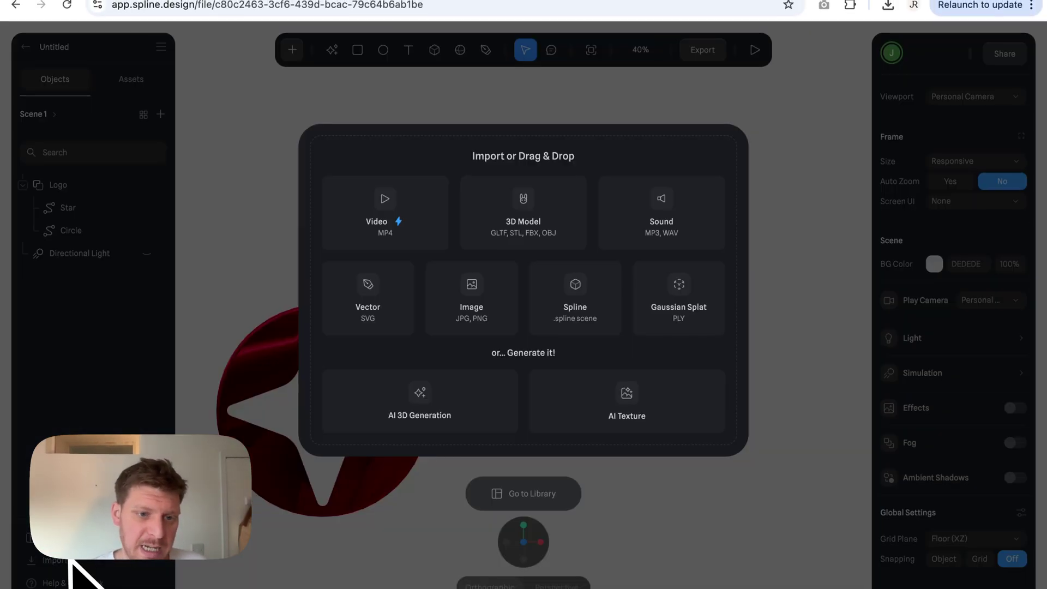
{"action": "left_click", "coordinate": [402, 285]}
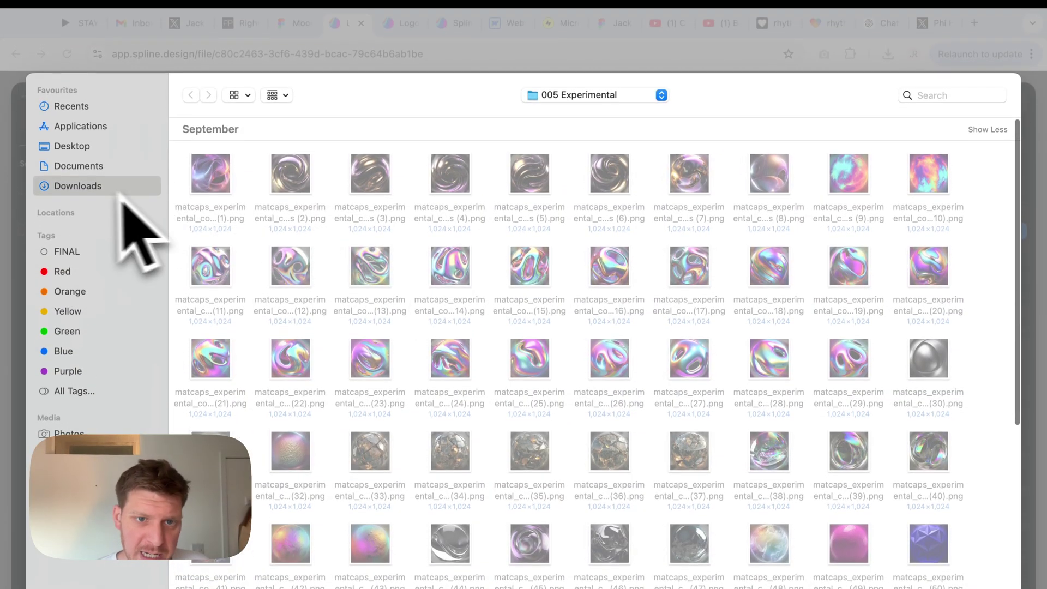
{"action": "left_click", "coordinate": [543, 164]}
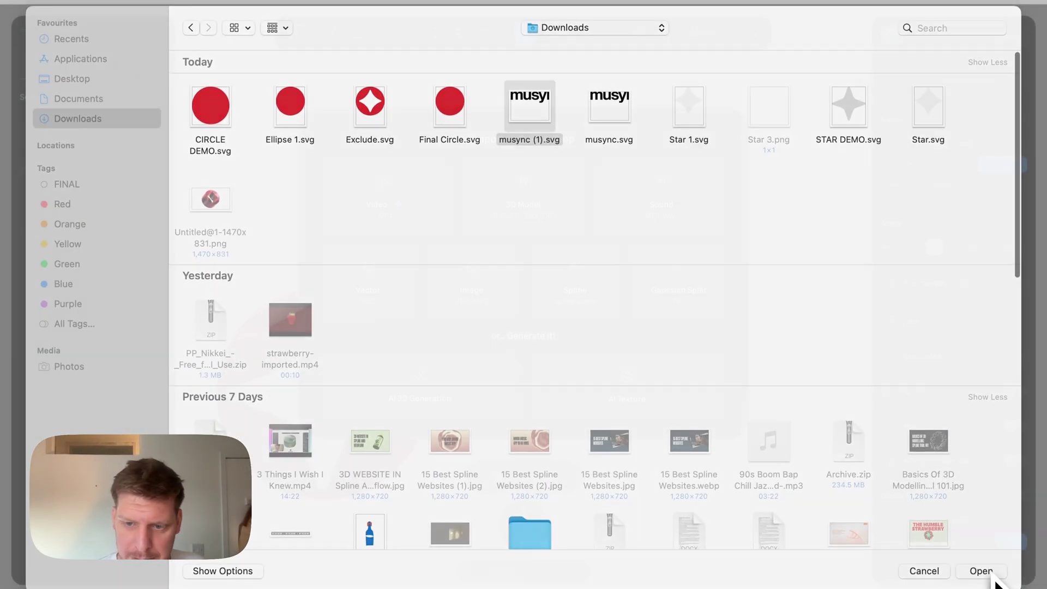
Import the musync (1) wordmark and place it just right of the red star circle
{"action": "left_click", "coordinate": [985, 573]}
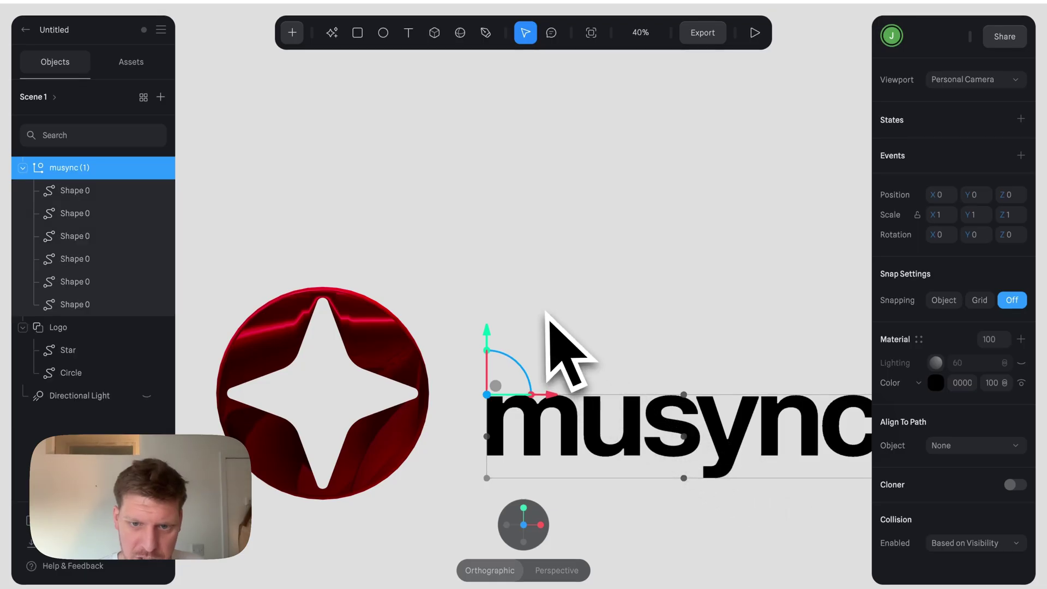
{"action": "scroll", "coordinate": [512, 360], "scroll_direction": "right", "scroll_amount": 2}
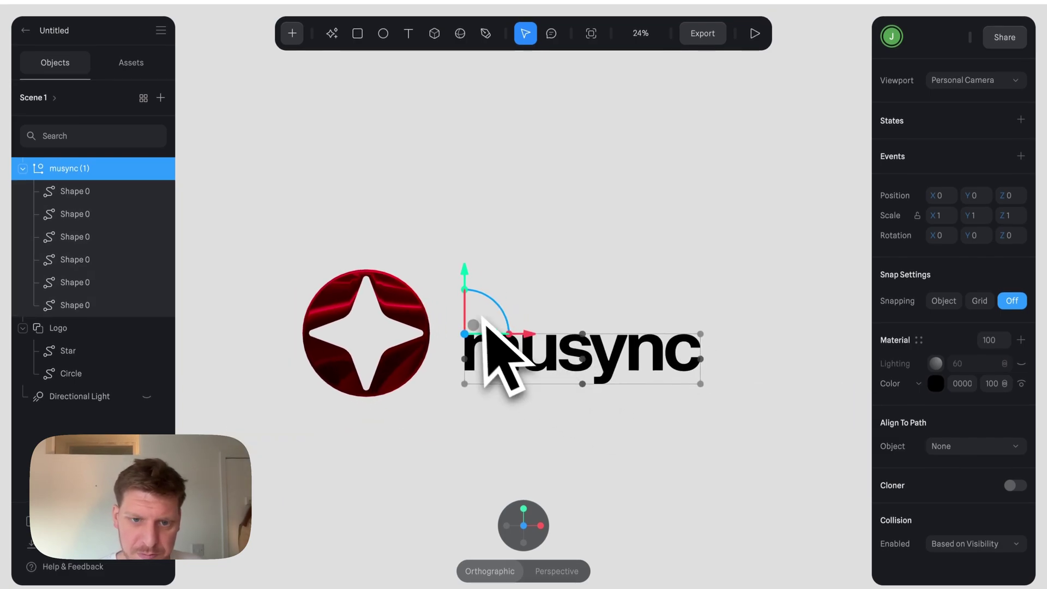
{"action": "left_click_drag", "start_coordinate": [473, 325], "coordinate": [476, 322]}
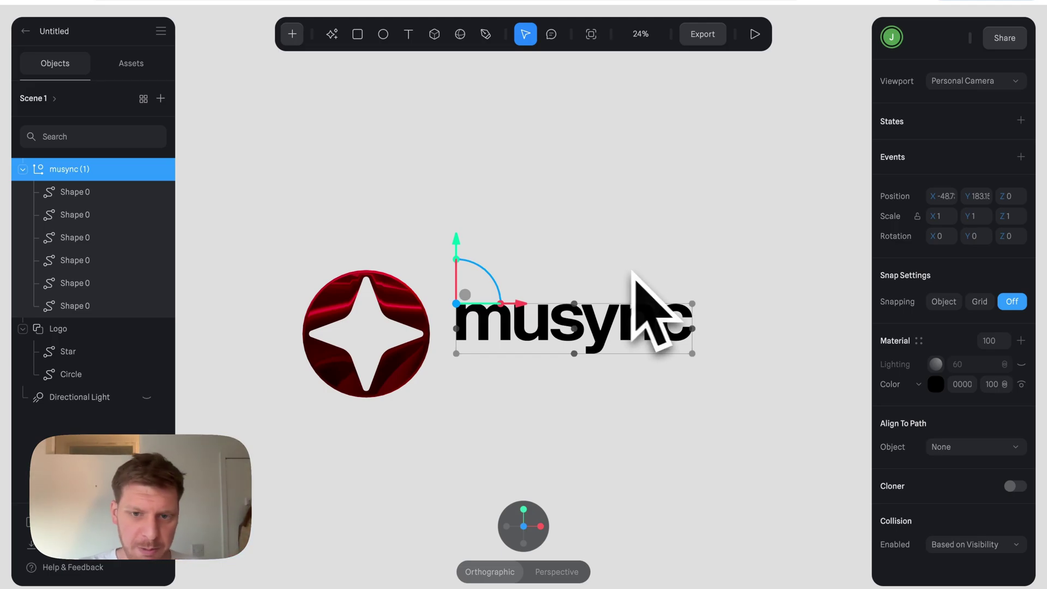
{"action": "left_click", "coordinate": [643, 290]}
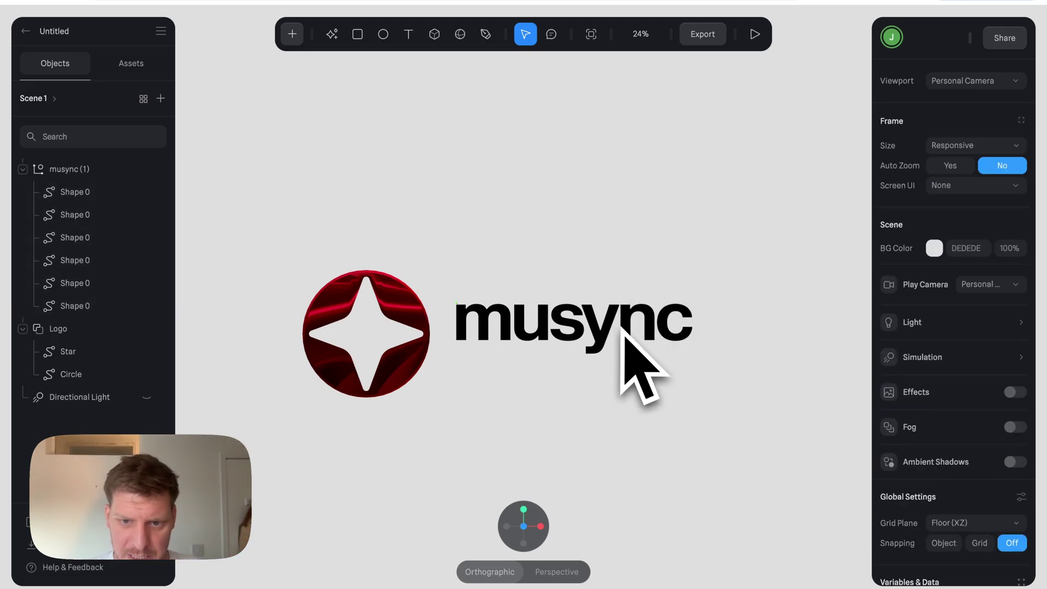
{"action": "left_click", "coordinate": [621, 330]}
{"action": "right_click_drag", "start_coordinate": [659, 421], "coordinate": [604, 448]}
{"action": "left_click", "coordinate": [533, 549]}
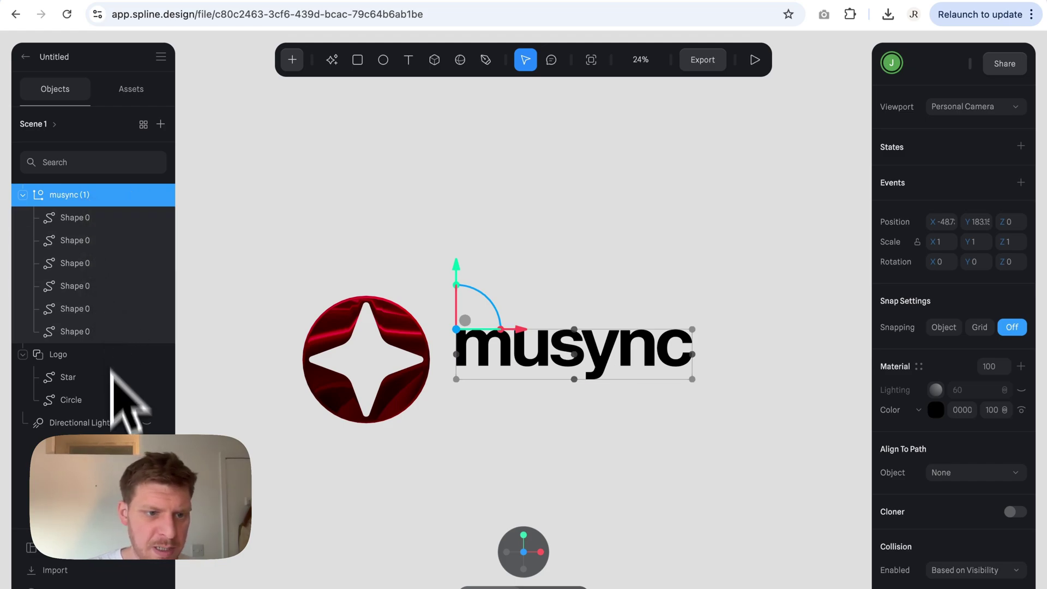
Rename the six musync letter layers M, U, S, Y, N and C
{"action": "left_click", "coordinate": [92, 218]}
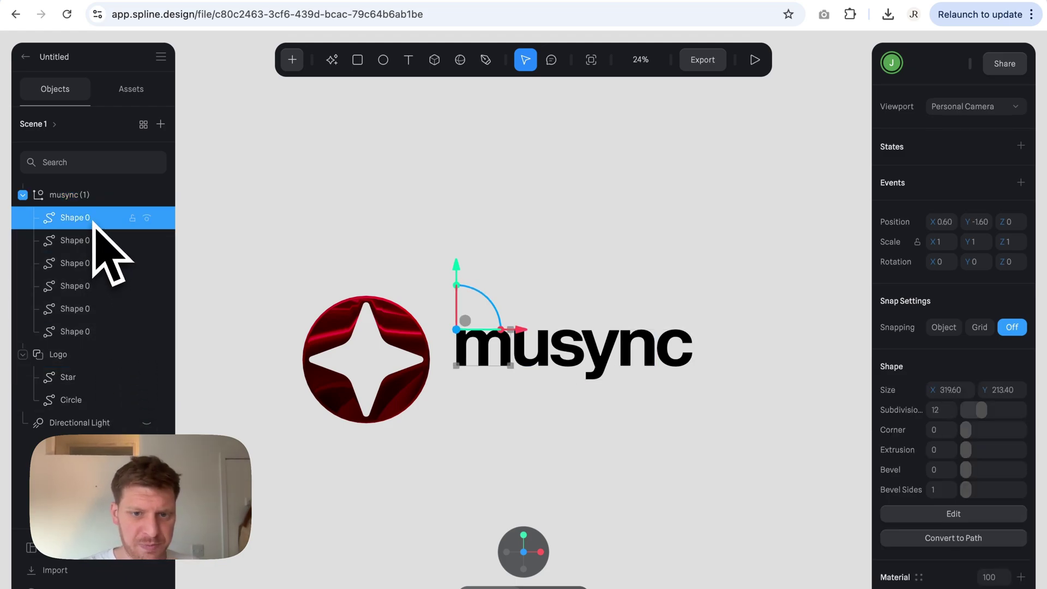
{"action": "key", "text": "Return"}
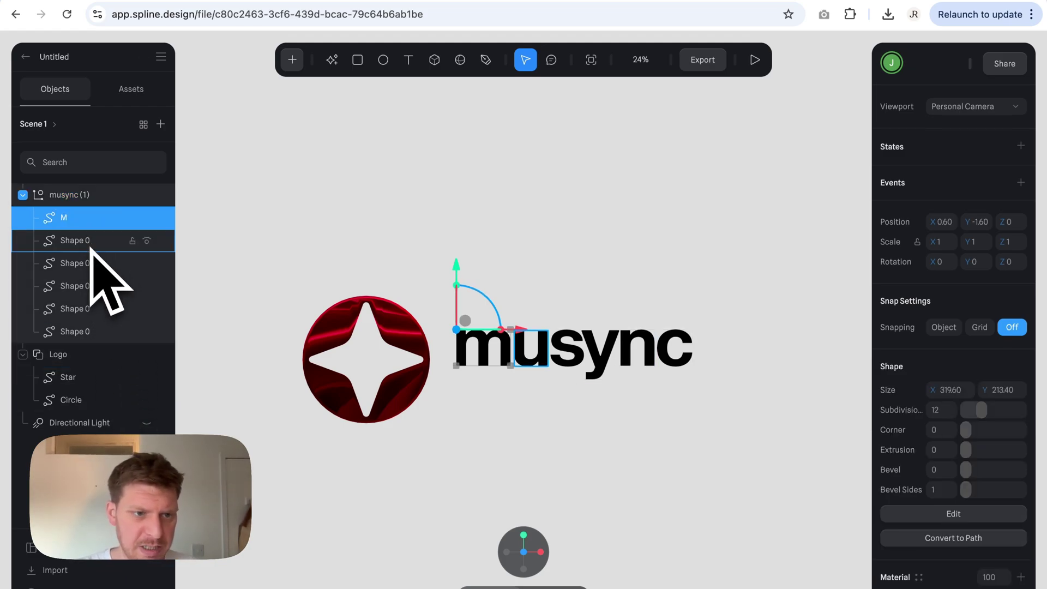
{"action": "double_click", "coordinate": [90, 241]}
{"action": "type", "text": "u"}
{"action": "double_click", "coordinate": [89, 264]}
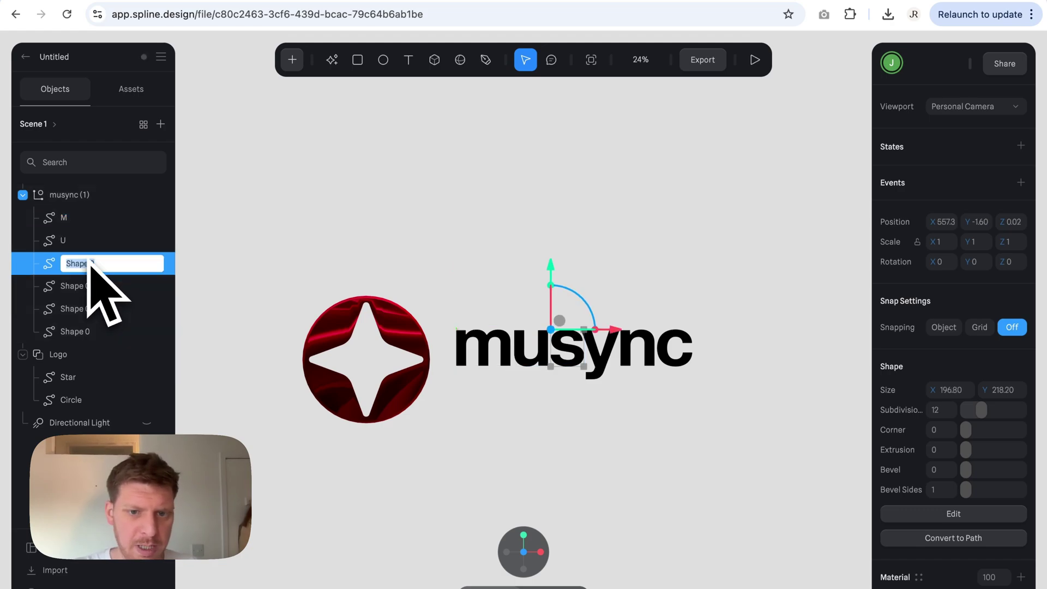
{"action": "type", "text": "S"}
{"action": "key", "text": "Return"}
{"action": "double_click", "coordinate": [91, 286]}
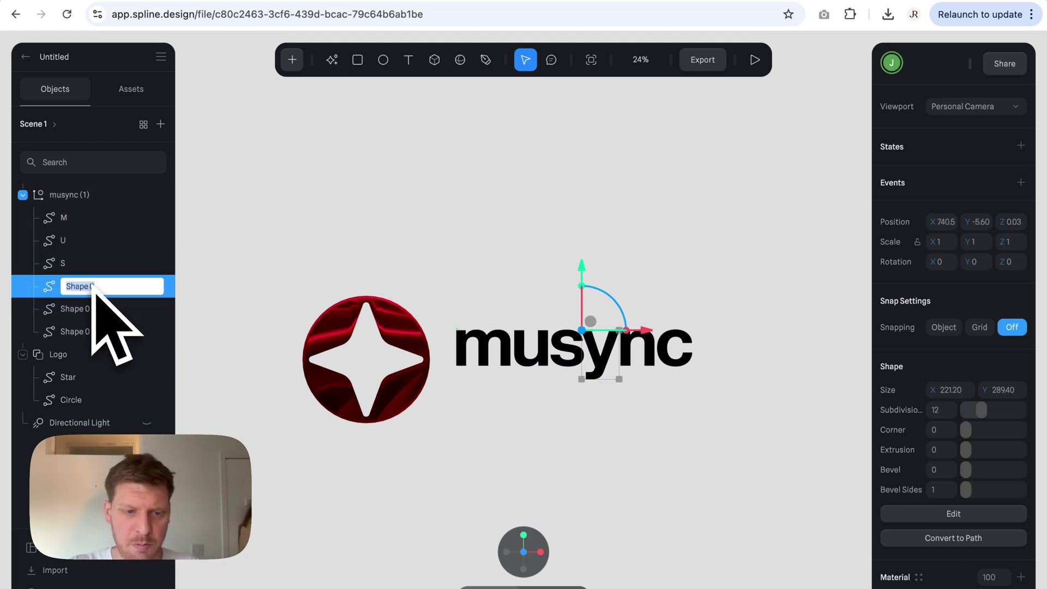
{"action": "type", "text": "Y"}
{"action": "key", "text": "Return"}
{"action": "double_click", "coordinate": [90, 309]}
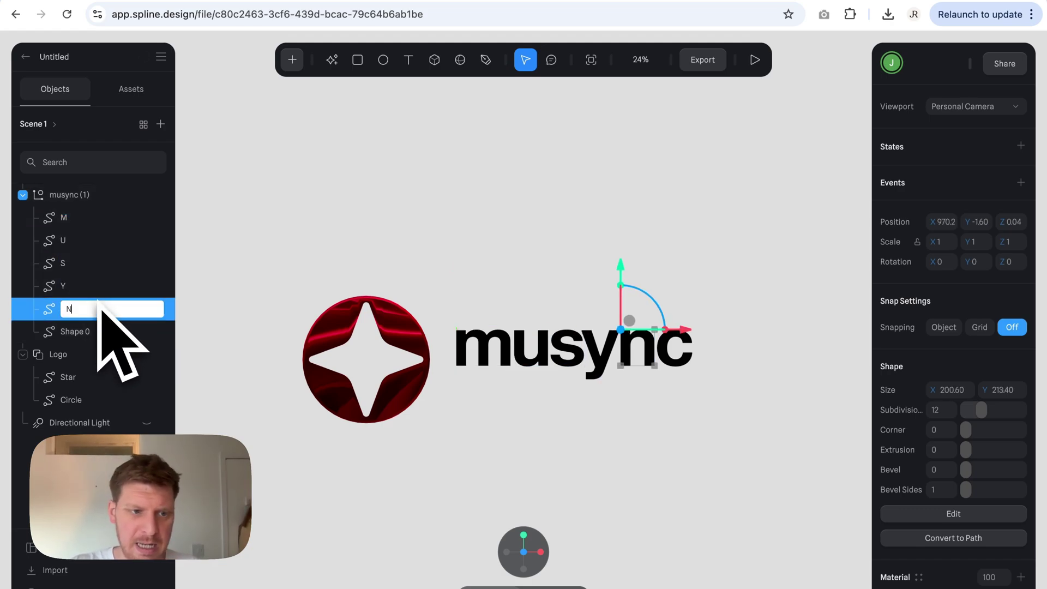
{"action": "double_click", "coordinate": [78, 333]}
{"action": "type", "text": "CX"}
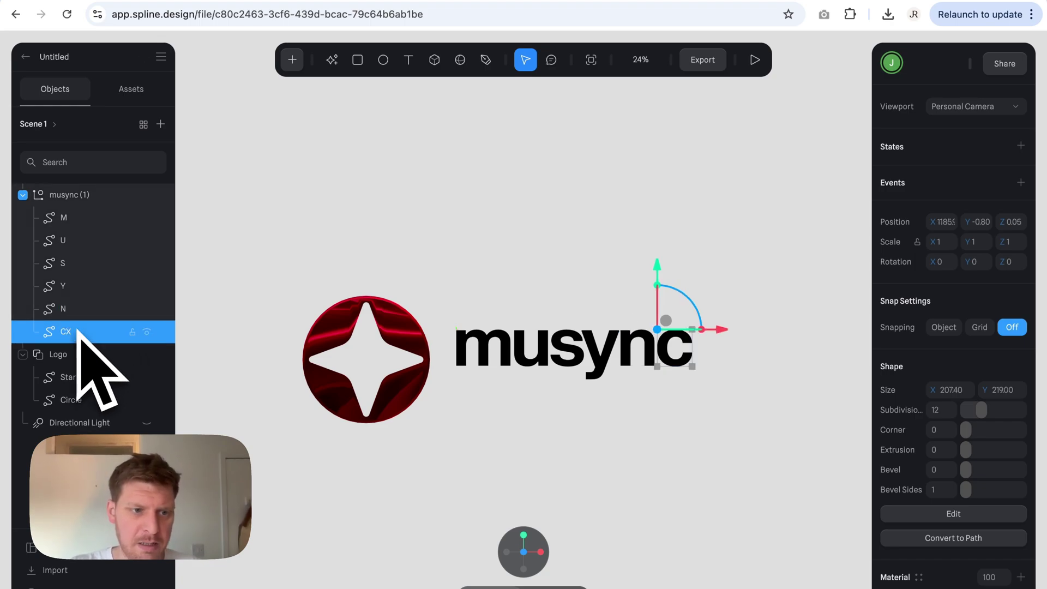
{"action": "double_click", "coordinate": [78, 331]}
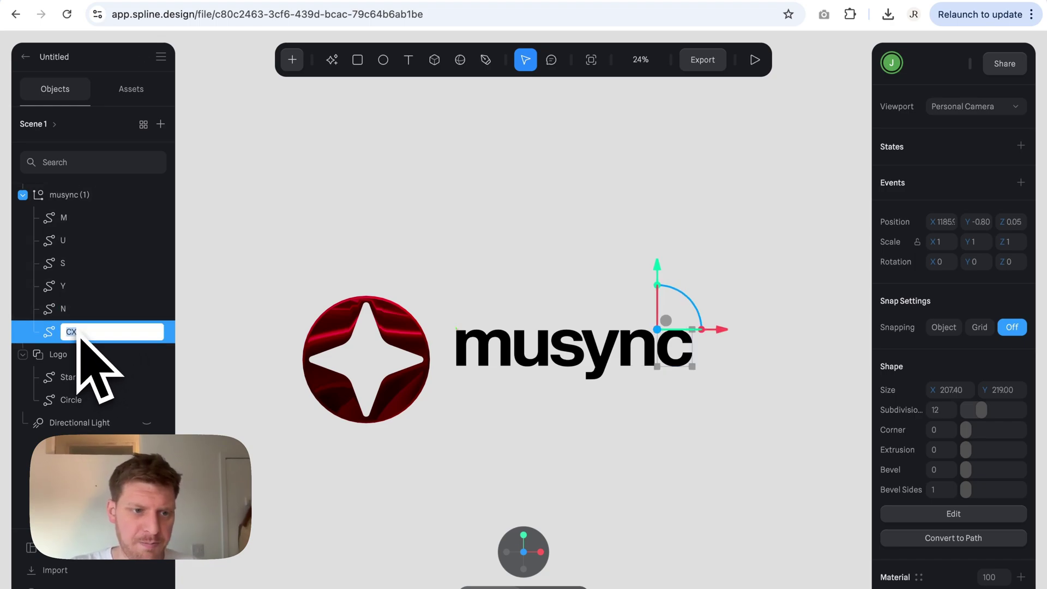
Select the six letters M through C and extrude them to a depth of 200
{"action": "left_click", "coordinate": [80, 218]}
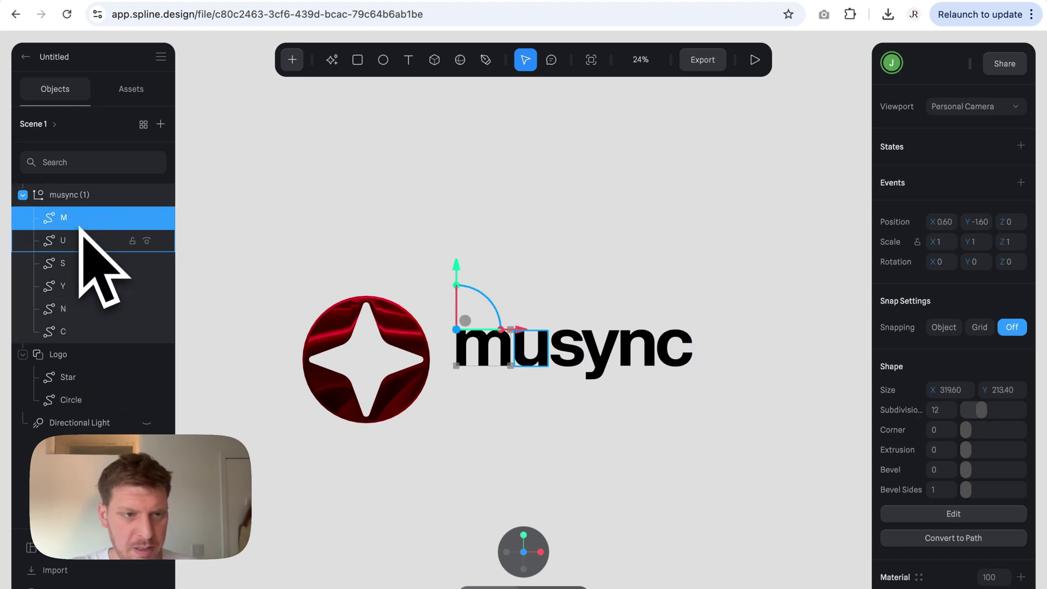
{"action": "left_click", "coordinate": [81, 333], "text": "shift"}
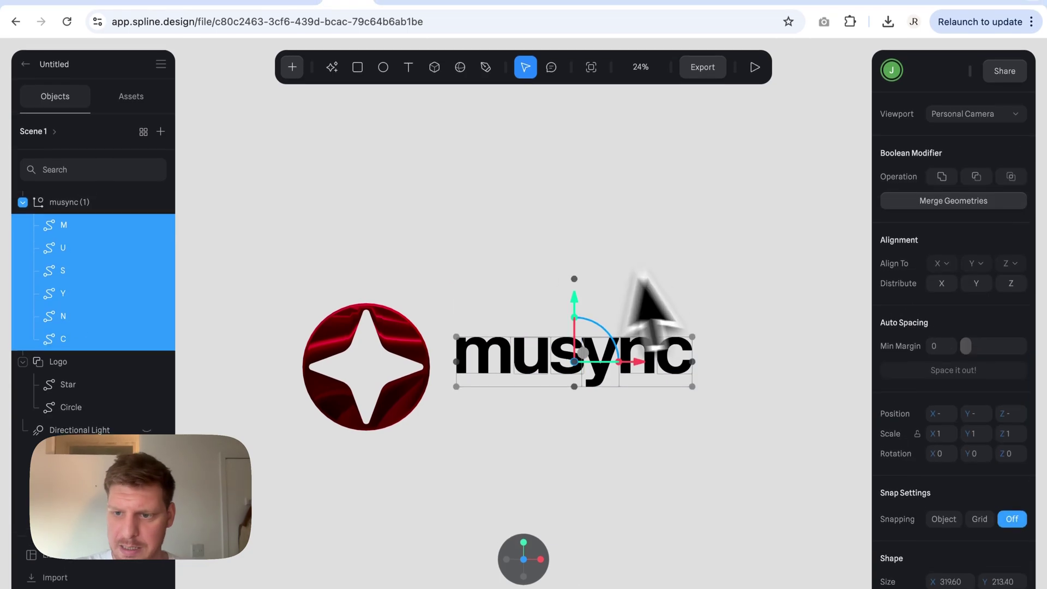
{"action": "scroll", "coordinate": [969, 382], "scroll_direction": "down", "scroll_amount": 3}
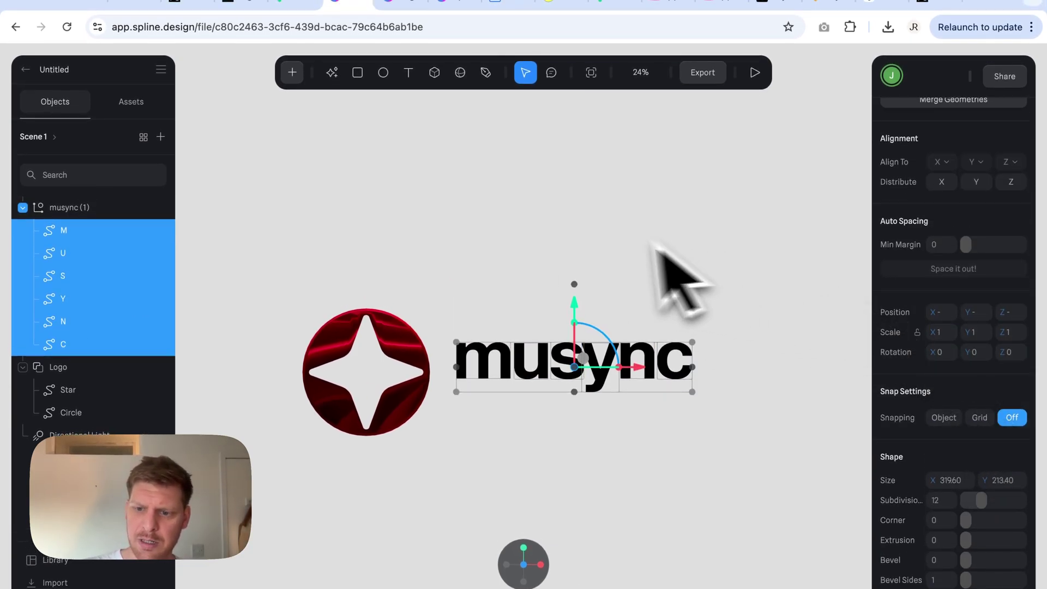
{"action": "left_click", "coordinate": [942, 496]}
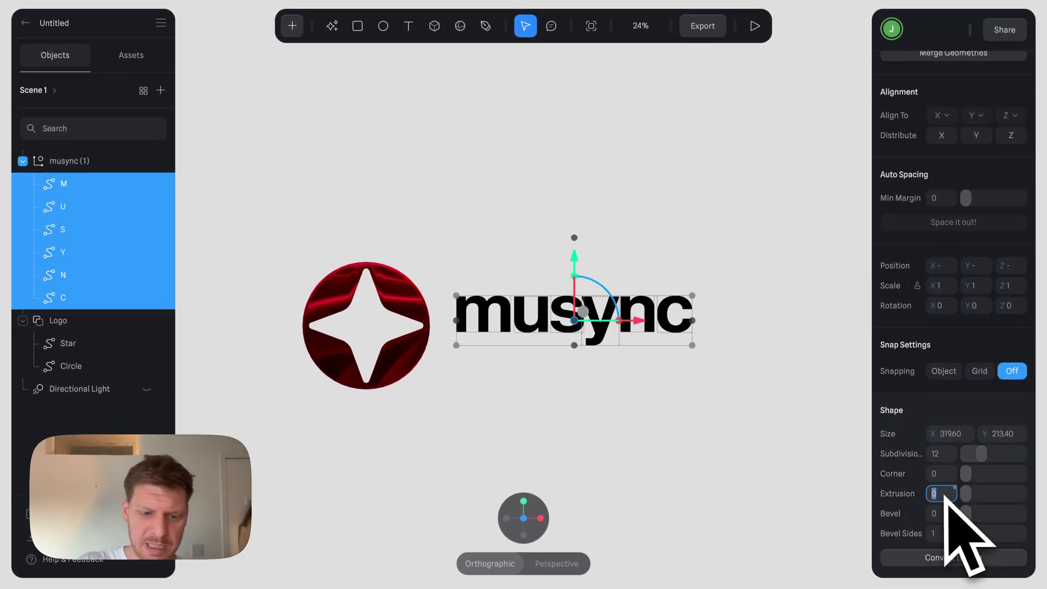
{"action": "type", "text": "200"}
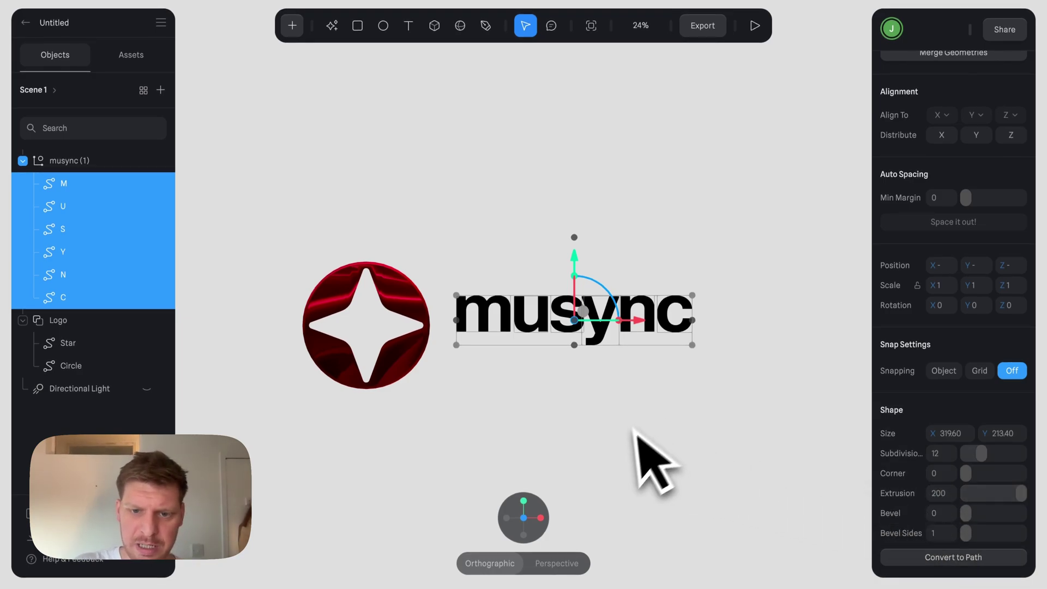
{"action": "left_click", "coordinate": [632, 452]}
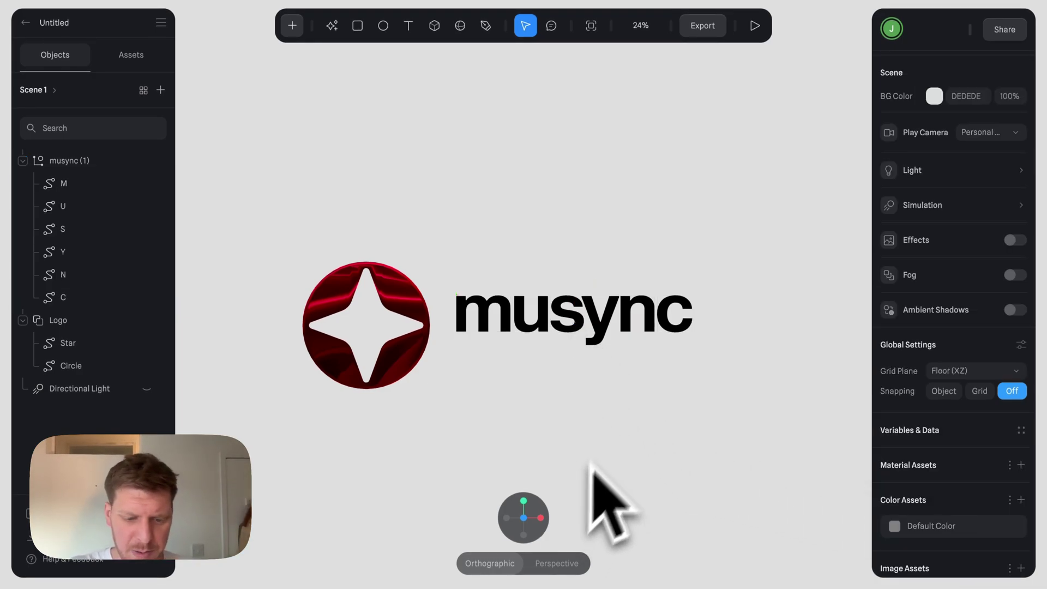
Check the musync wordmark's depth from the side view, then return to the front view
{"action": "left_click", "coordinate": [541, 518]}
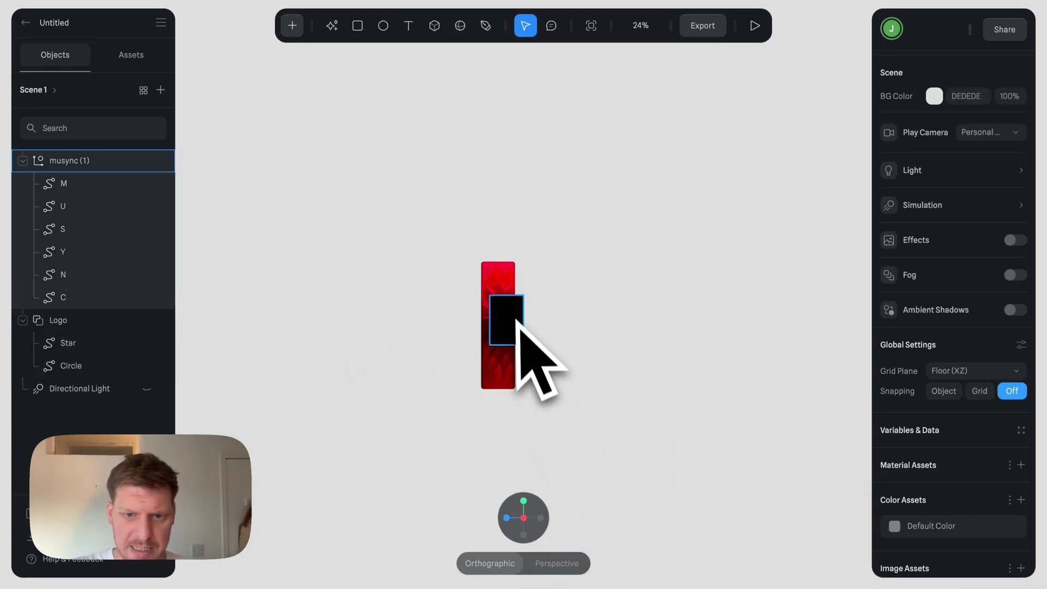
{"action": "left_click", "coordinate": [510, 316]}
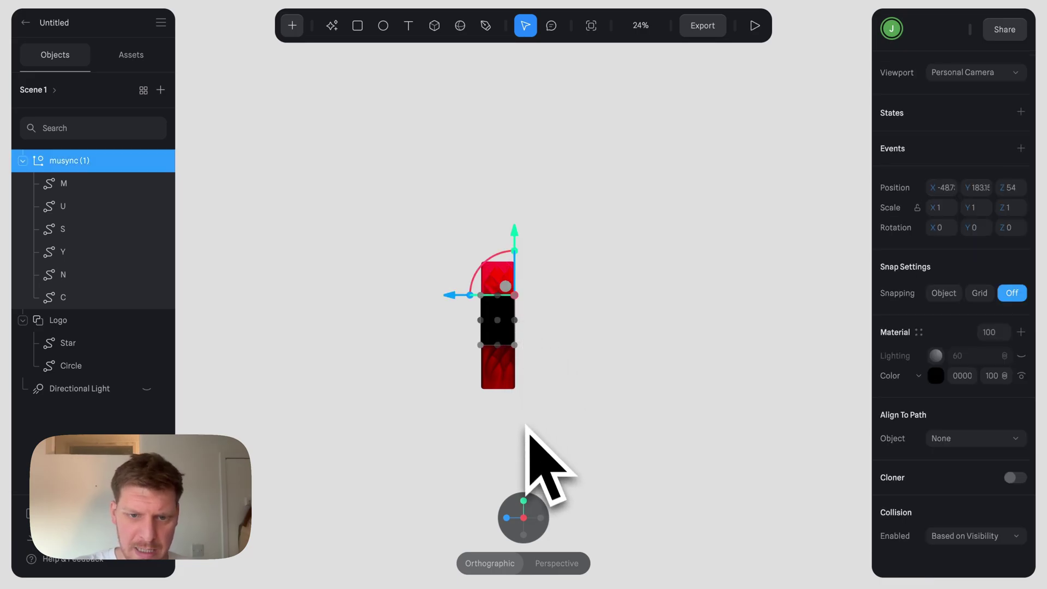
{"action": "left_click", "coordinate": [520, 517]}
{"action": "left_click", "coordinate": [613, 409]}
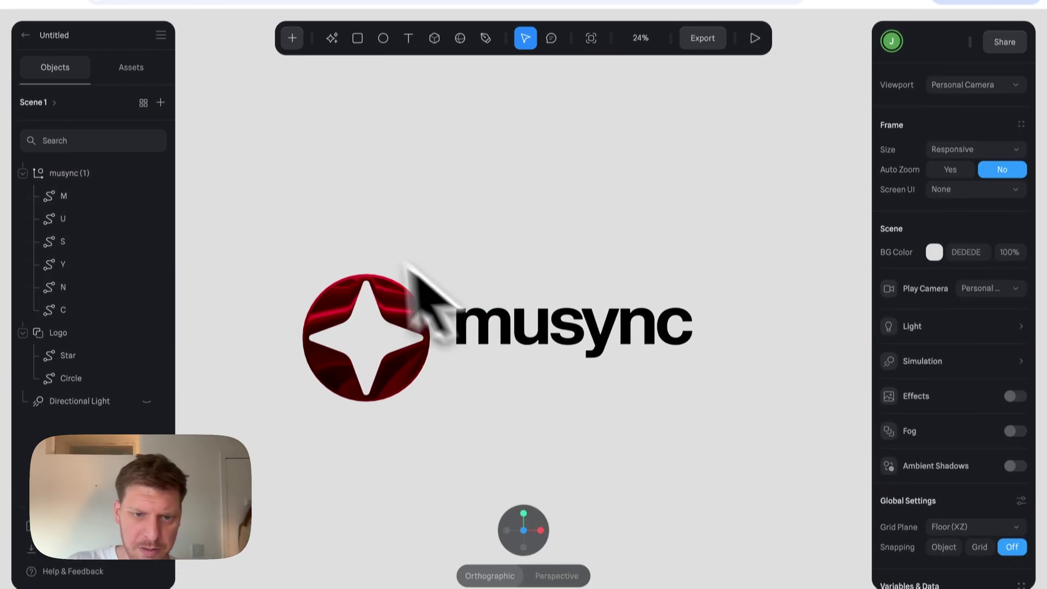
Centre the star logo and musync wordmark on each other on Y and Z, leaving X unchanged
{"action": "left_click_drag", "start_coordinate": [325, 229], "coordinate": [675, 432]}
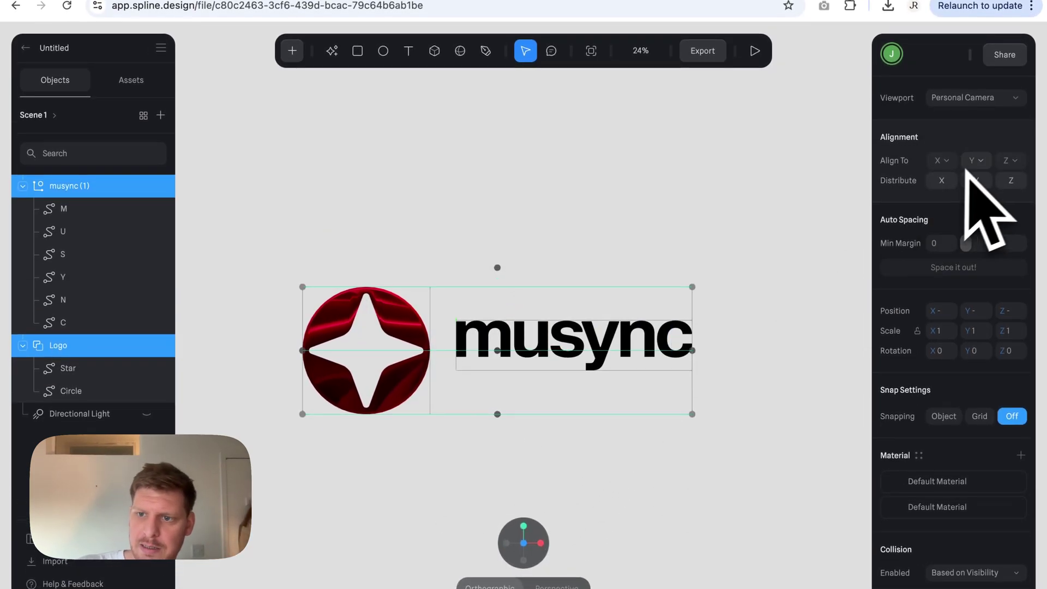
{"action": "left_click", "coordinate": [942, 163]}
{"action": "left_click", "coordinate": [954, 209]}
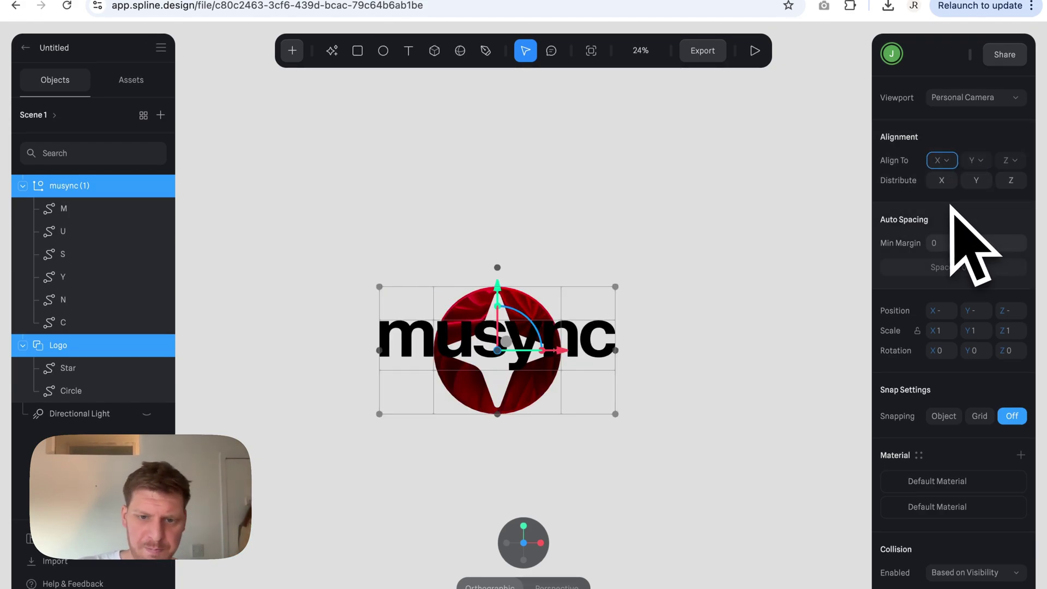
{"action": "key", "text": "ctrl+z"}
{"action": "left_click", "coordinate": [976, 160]}
{"action": "left_click", "coordinate": [978, 208]}
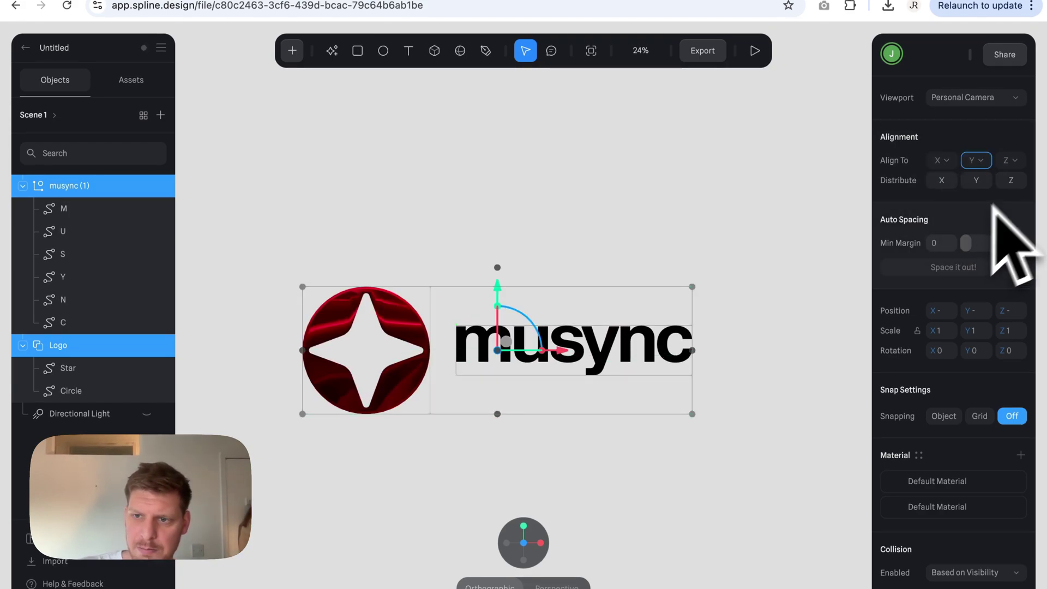
{"action": "left_click", "coordinate": [1002, 211]}
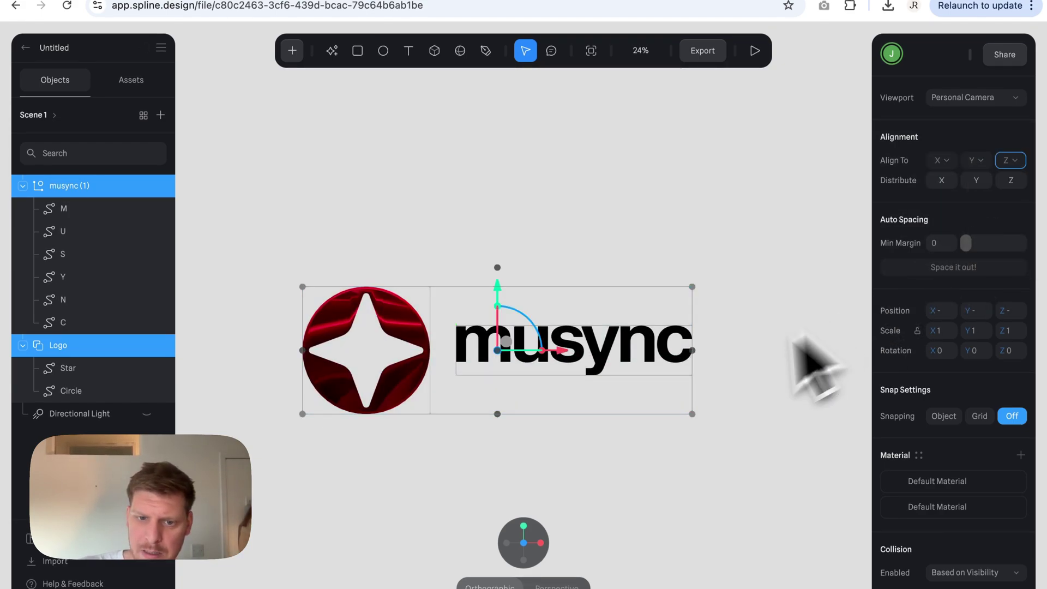
{"action": "left_click", "coordinate": [708, 379]}
Inspect the aligned logo and wordmark from side and front views, then select the wordmark
{"action": "left_click", "coordinate": [540, 543]}
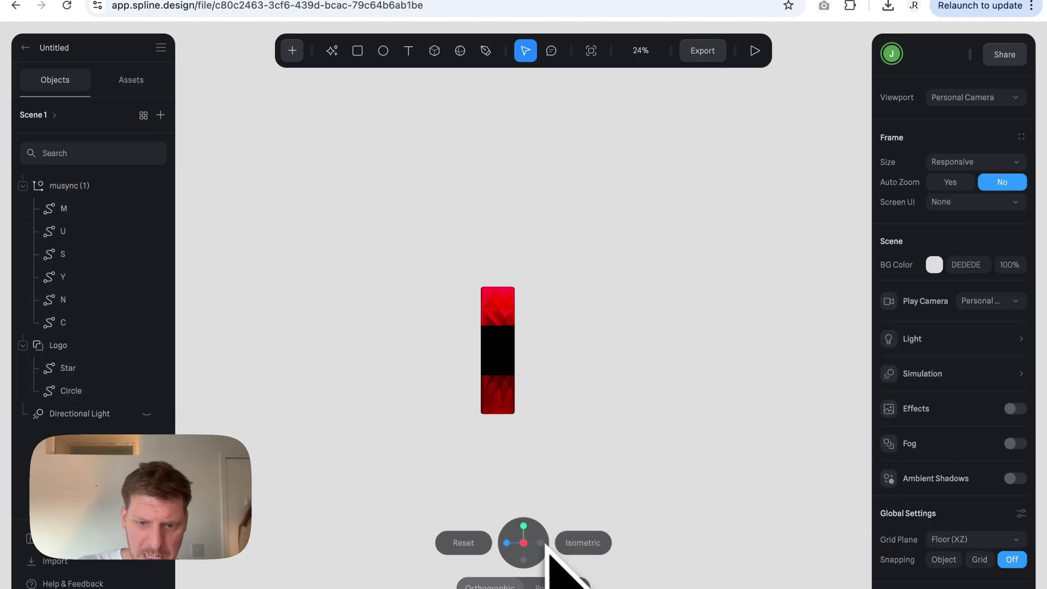
{"action": "left_click", "coordinate": [507, 542]}
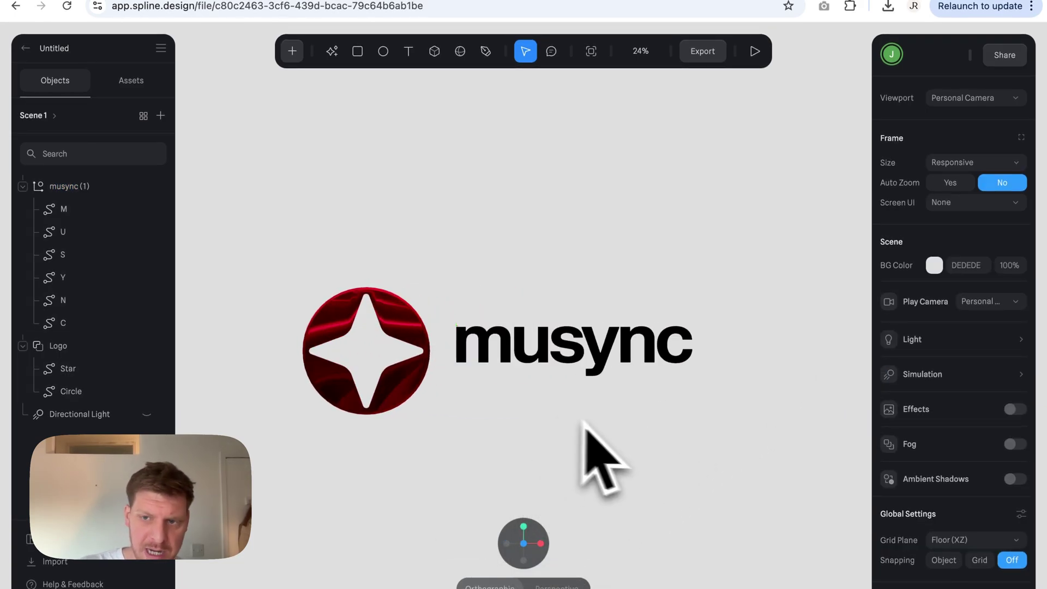
{"action": "left_click_drag", "start_coordinate": [587, 424], "coordinate": [355, 307]}
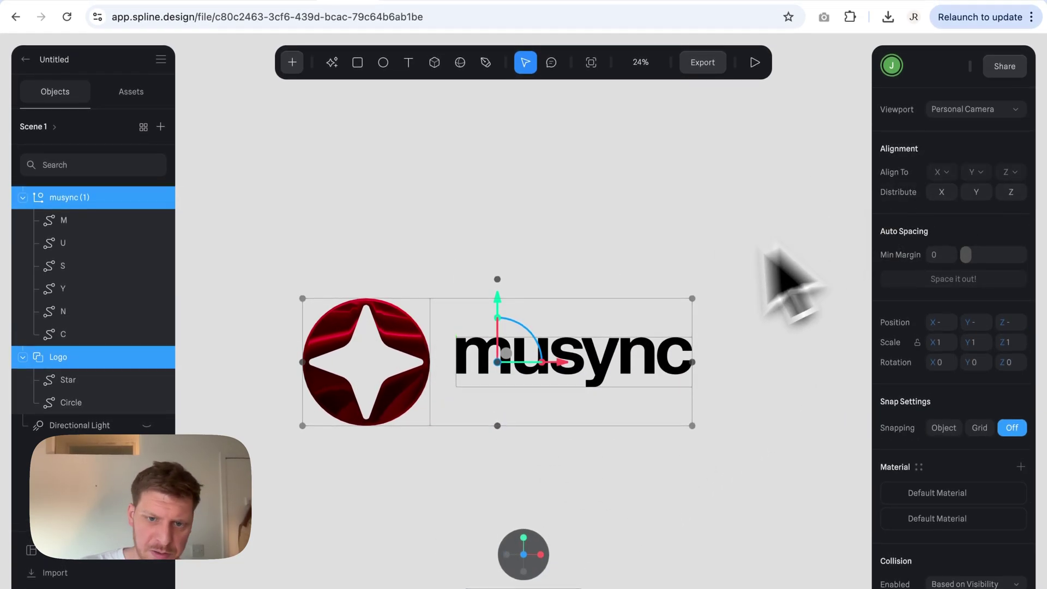
{"action": "left_click", "coordinate": [649, 529]}
{"action": "left_click_drag", "start_coordinate": [578, 525], "coordinate": [355, 349]}
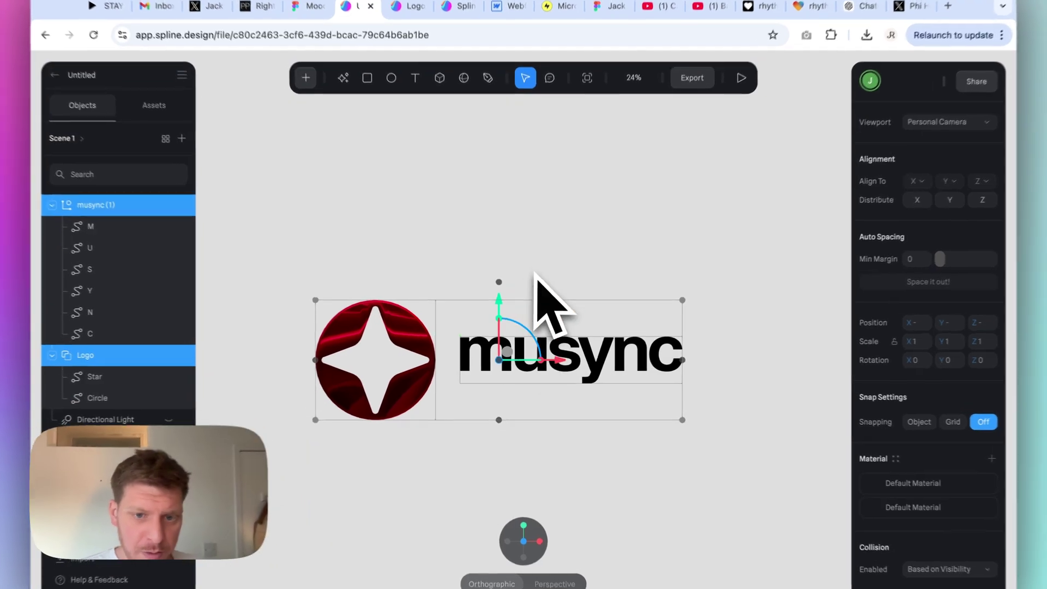
{"action": "left_click", "coordinate": [513, 307]}
{"action": "left_click", "coordinate": [500, 338]}
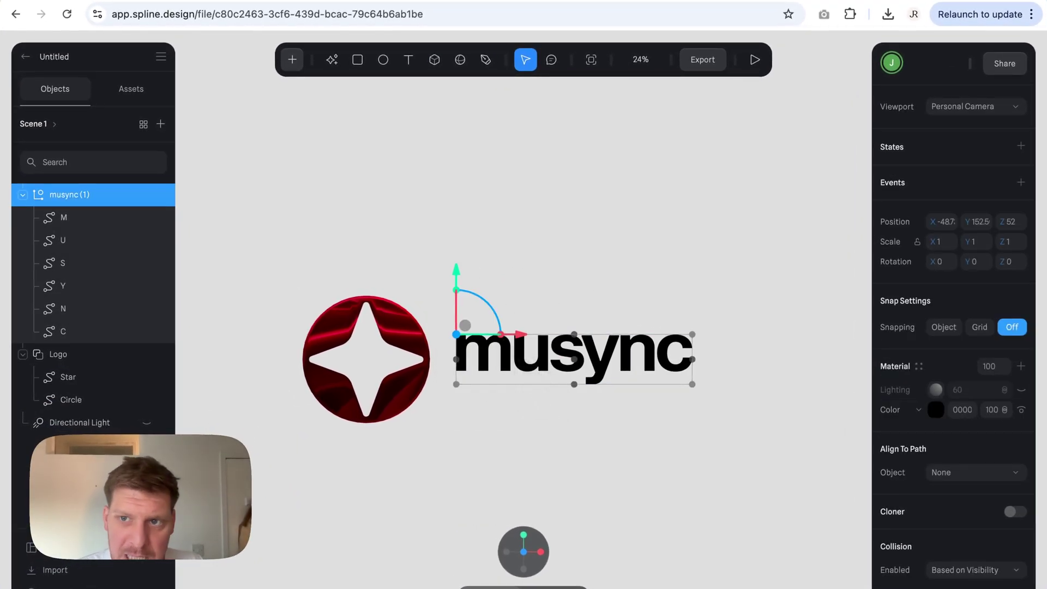
Select the Logo group and add a colour layer on top of its matcap material
{"action": "left_click", "coordinate": [460, 397]}
{"action": "left_click", "coordinate": [406, 374]}
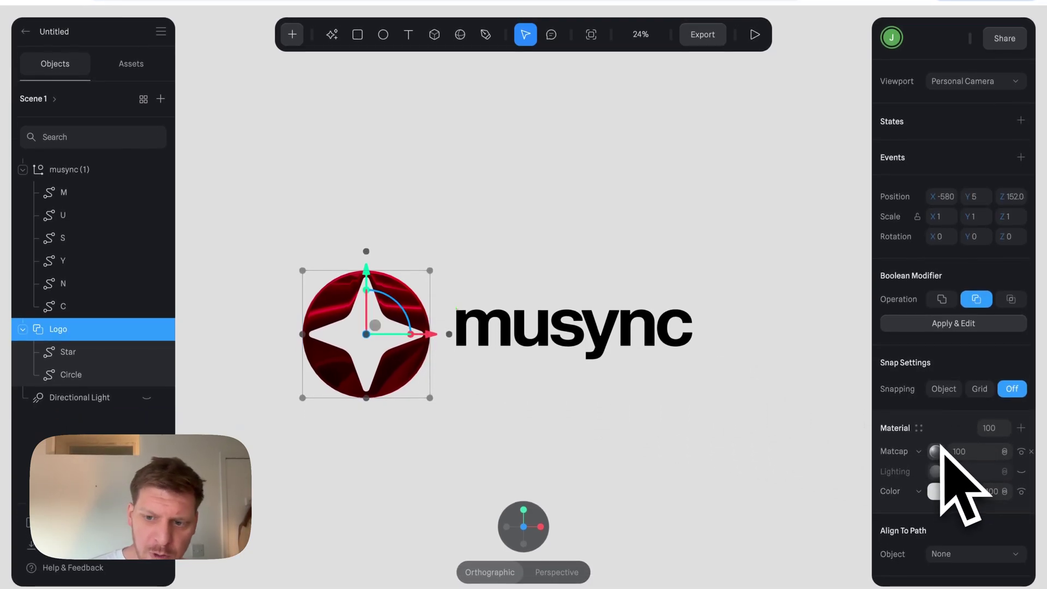
{"action": "left_click", "coordinate": [935, 451]}
{"action": "left_click", "coordinate": [938, 451]}
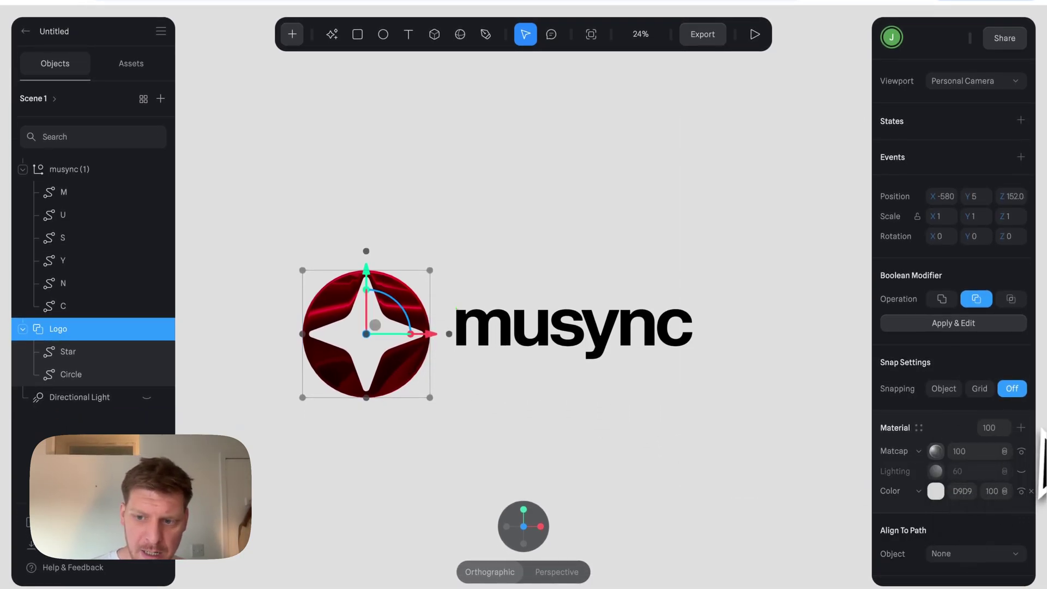
{"action": "left_click", "coordinate": [1021, 427]}
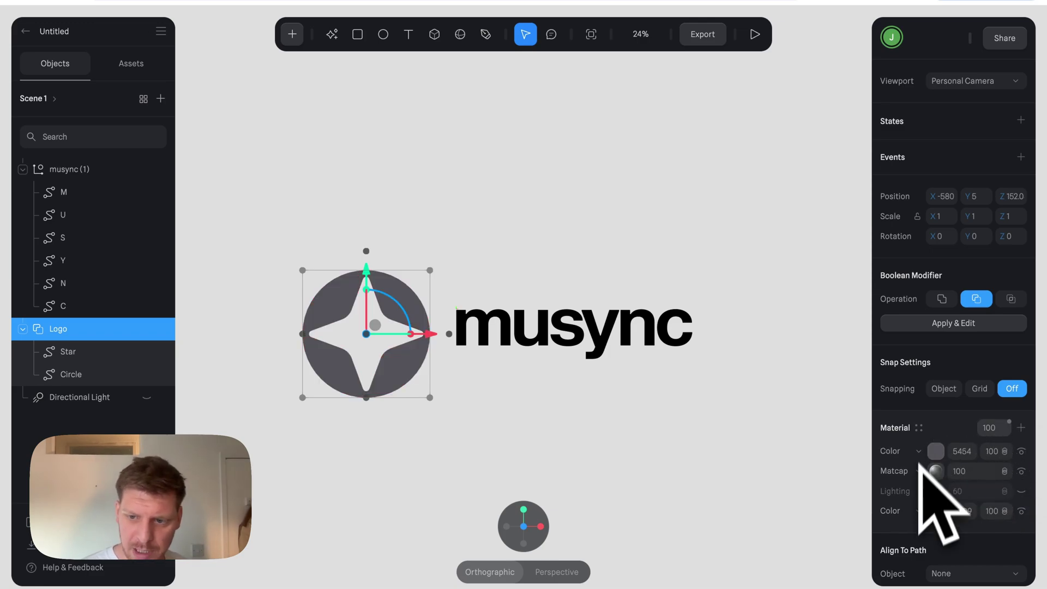
Turn the new layer into Ashima noise of size 5 blended over the red matcap
{"action": "left_click", "coordinate": [918, 451]}
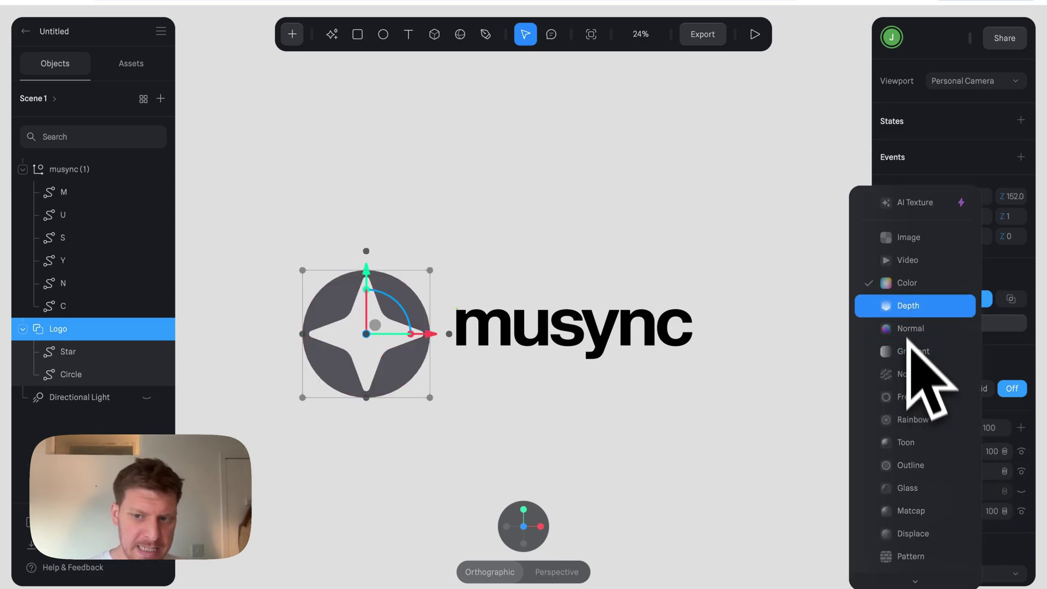
{"action": "left_click", "coordinate": [909, 374]}
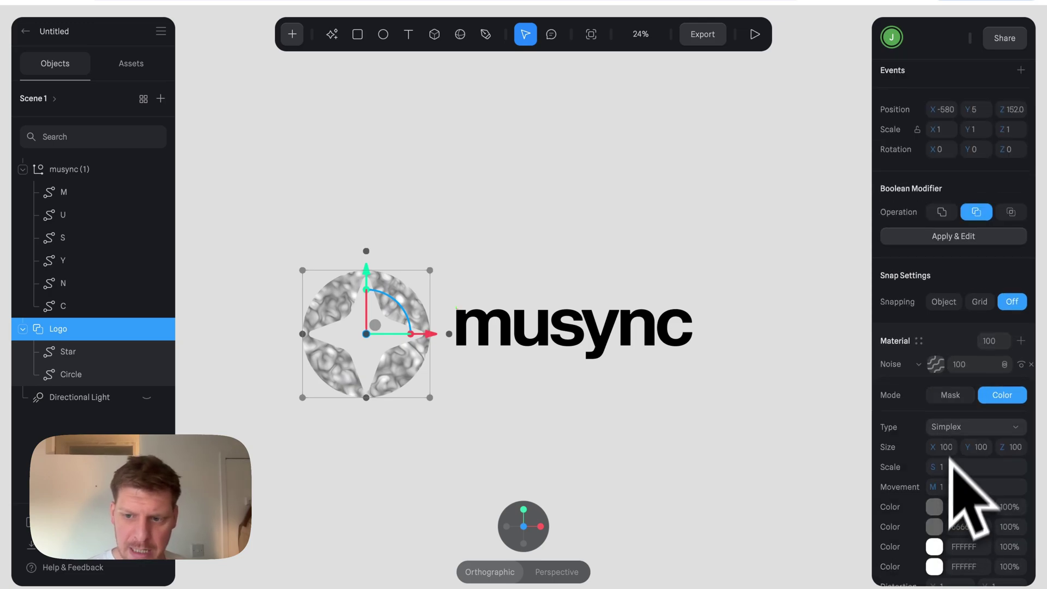
{"action": "left_click", "coordinate": [949, 426]}
{"action": "left_click", "coordinate": [957, 468]}
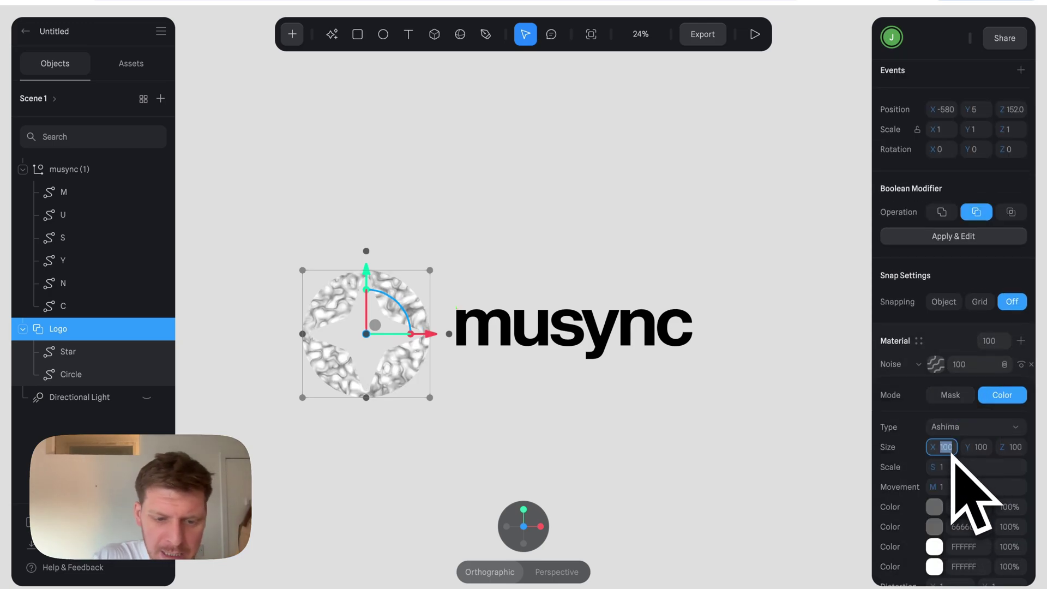
{"action": "key", "text": "Return"}
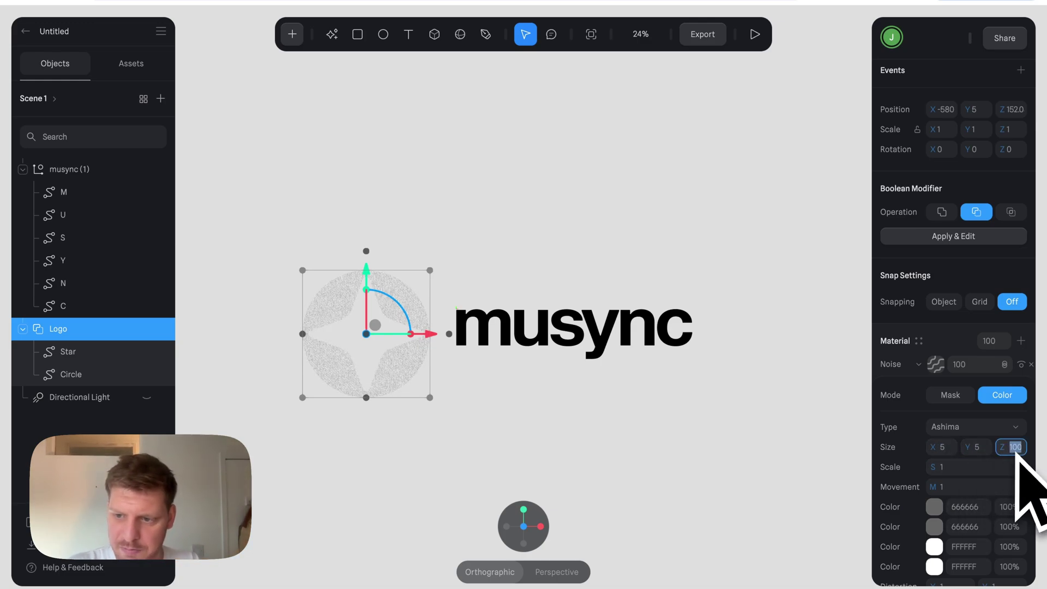
{"action": "left_click", "coordinate": [1003, 366]}
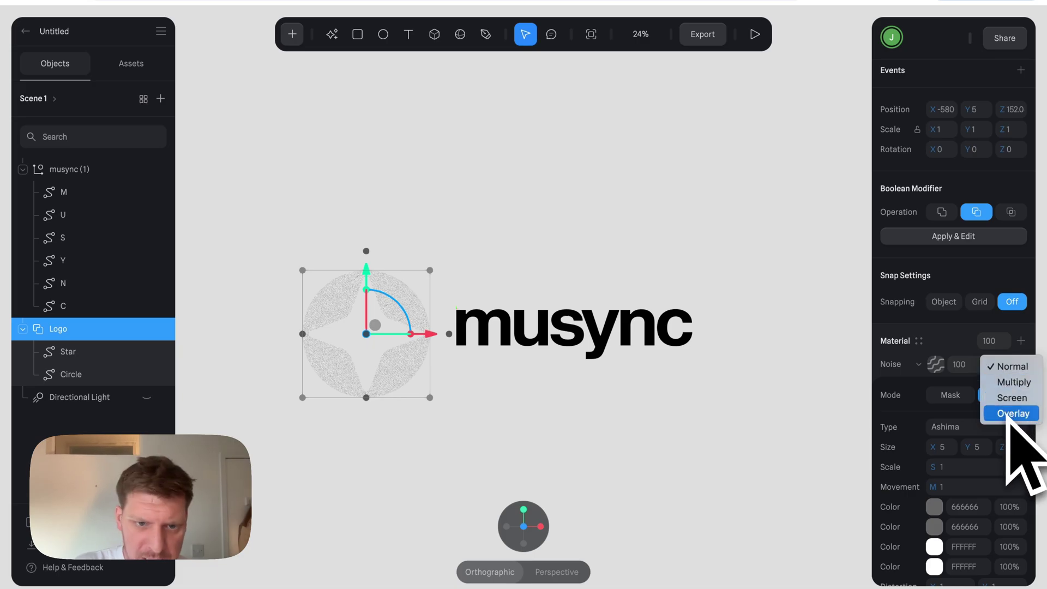
{"action": "left_click", "coordinate": [479, 444]}
Orbit to inspect the grainy logo's sides, reset to the front view, and reselect the Logo
{"action": "scroll", "coordinate": [395, 339], "scroll_direction": "up", "scroll_amount": 3}
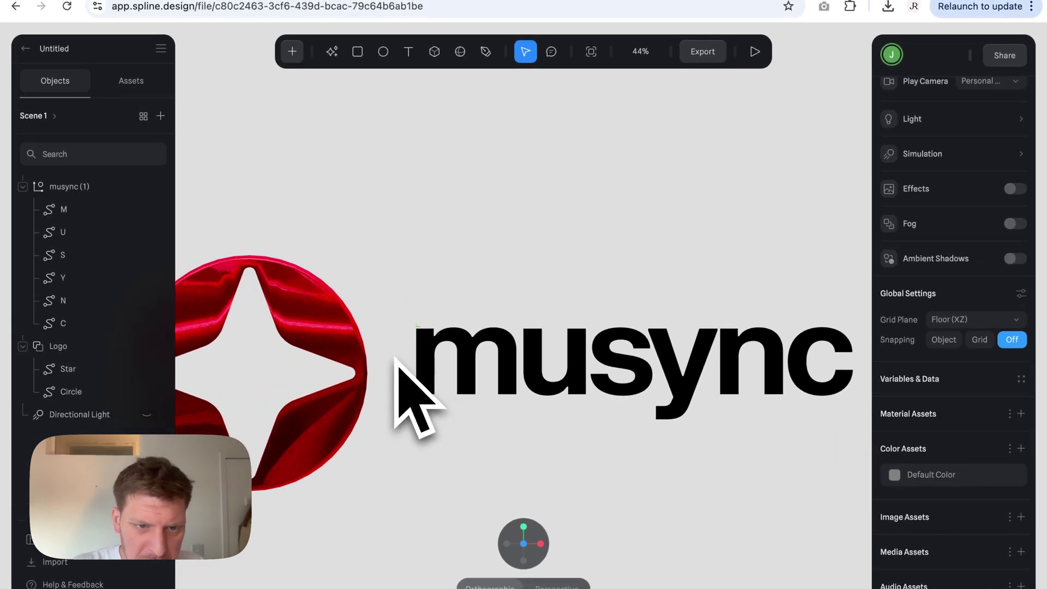
{"action": "scroll", "coordinate": [396, 358], "scroll_direction": "up", "scroll_amount": 5}
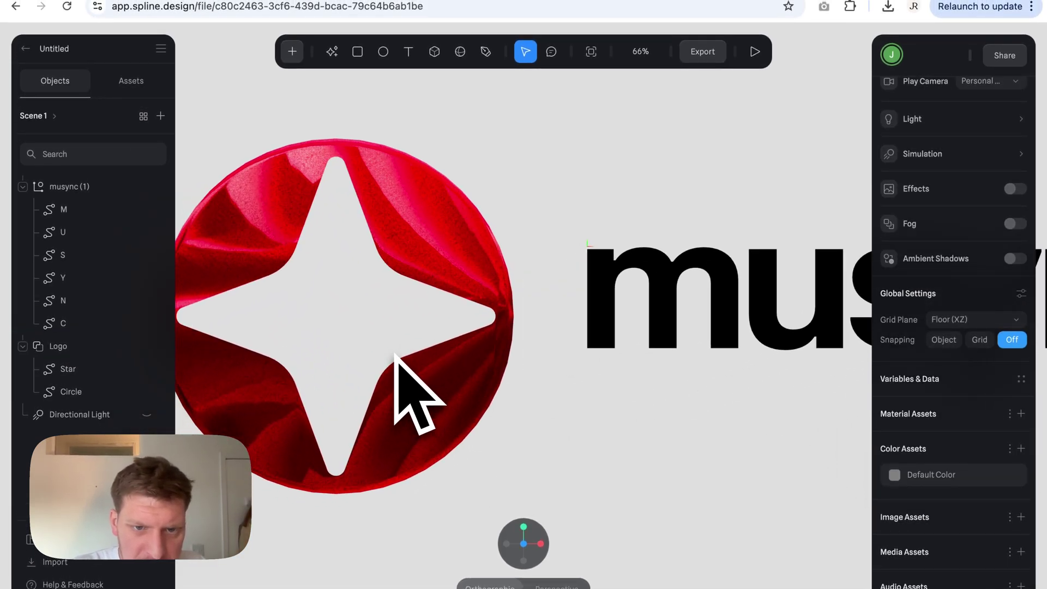
{"action": "right_click_drag", "start_coordinate": [543, 252], "coordinate": [592, 258]}
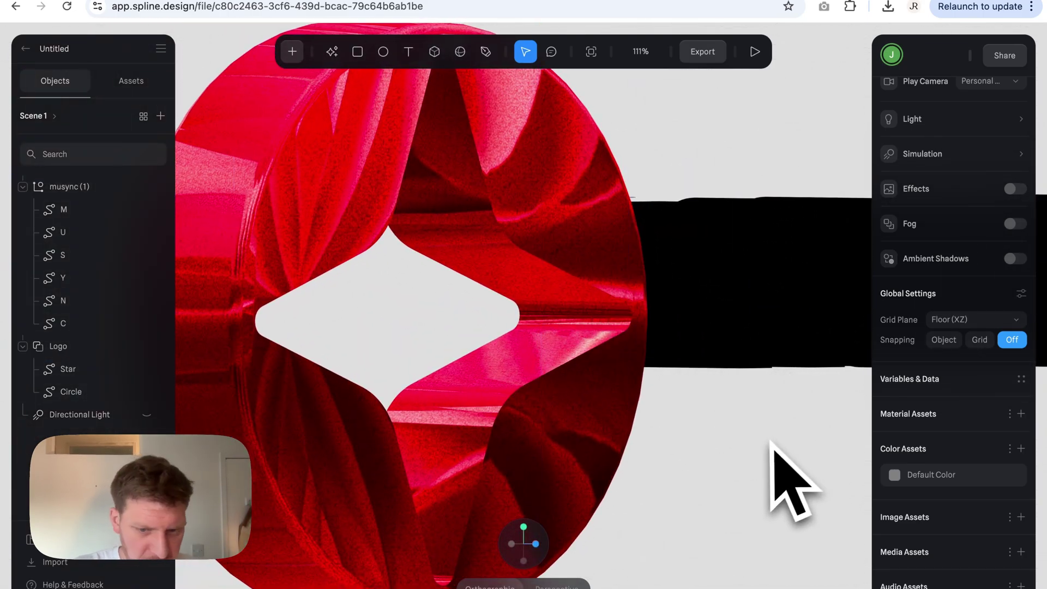
{"action": "mouse_move", "coordinate": [573, 545]}
{"action": "left_click", "coordinate": [536, 544]}
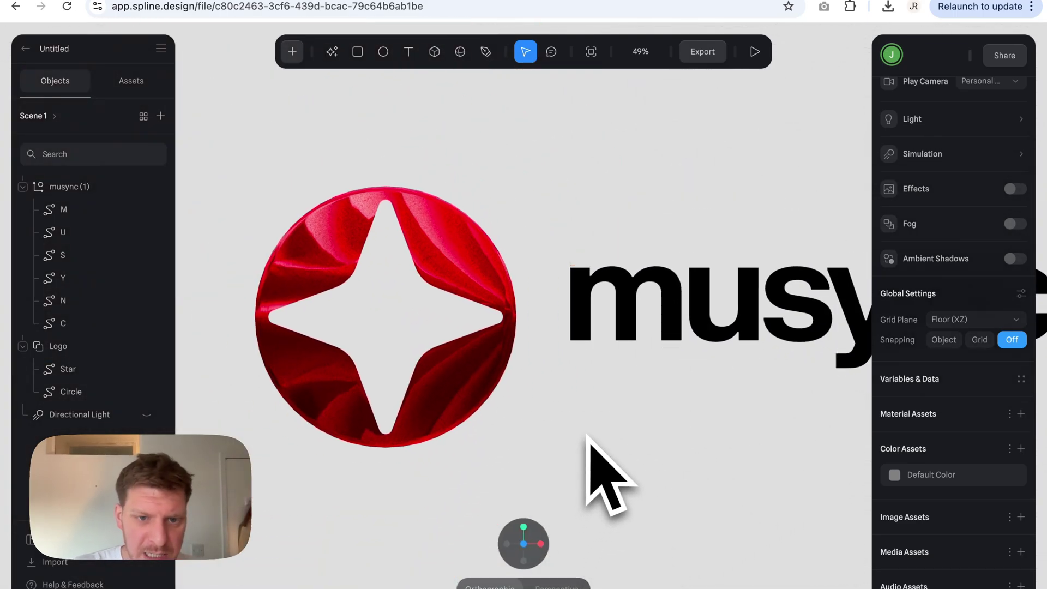
{"action": "left_click", "coordinate": [474, 309]}
{"action": "left_click", "coordinate": [487, 396]}
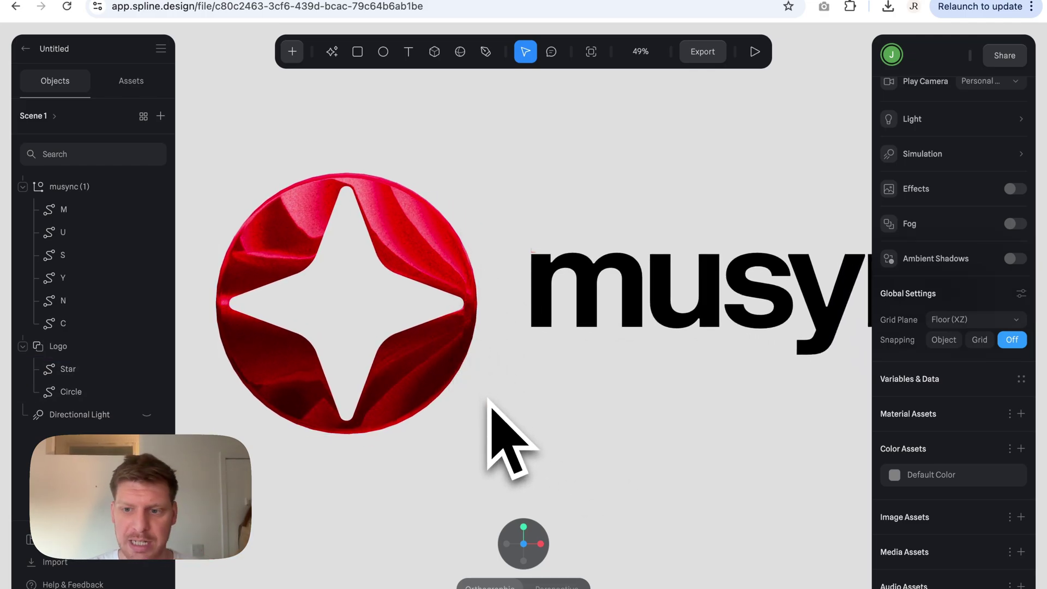
{"action": "left_click", "coordinate": [386, 243]}
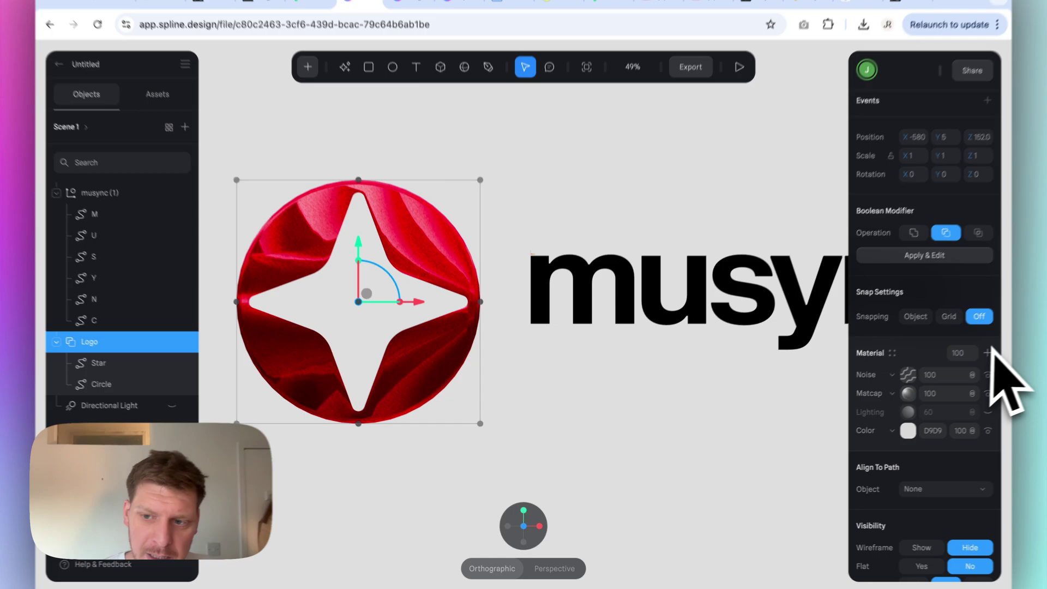
Add a Fresnel layer above the Noise and Matcap layers, toggling its visibility to compare
{"action": "left_click", "coordinate": [953, 366]}
{"action": "left_click", "coordinate": [880, 387]}
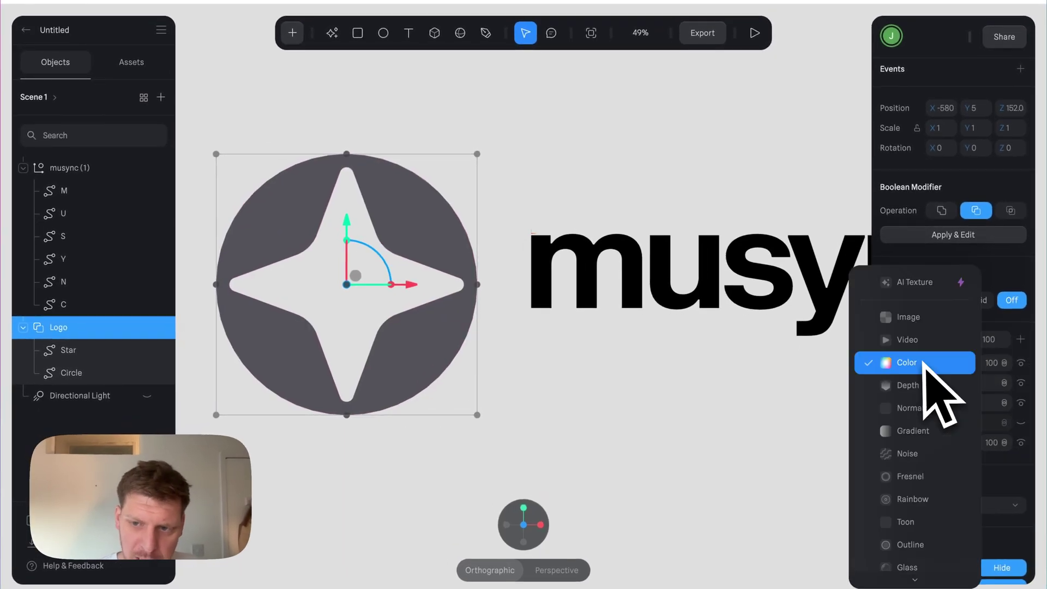
{"action": "left_click", "coordinate": [910, 477]}
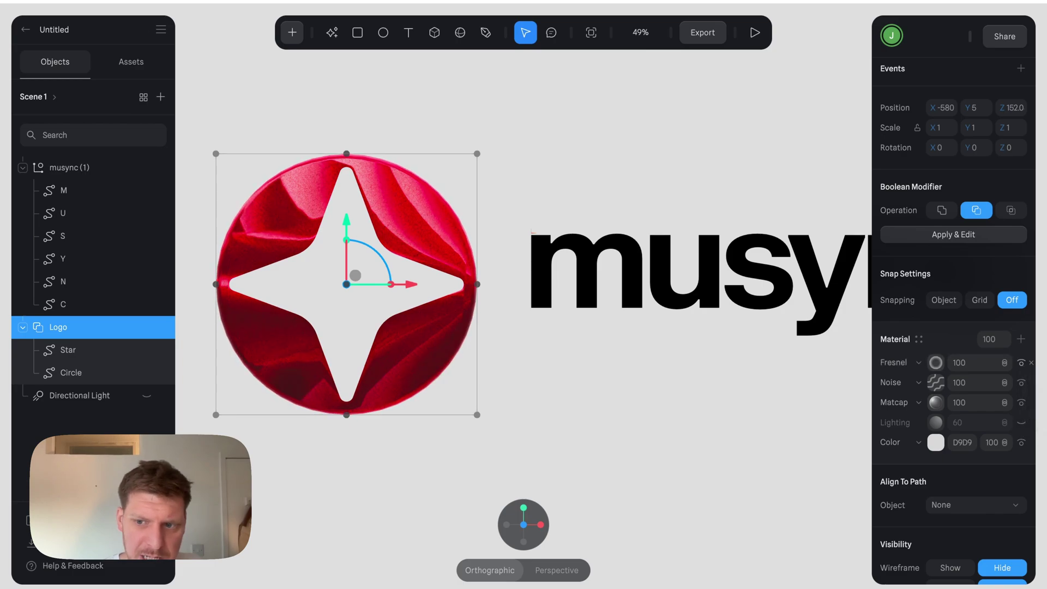
{"action": "left_click", "coordinate": [1021, 363]}
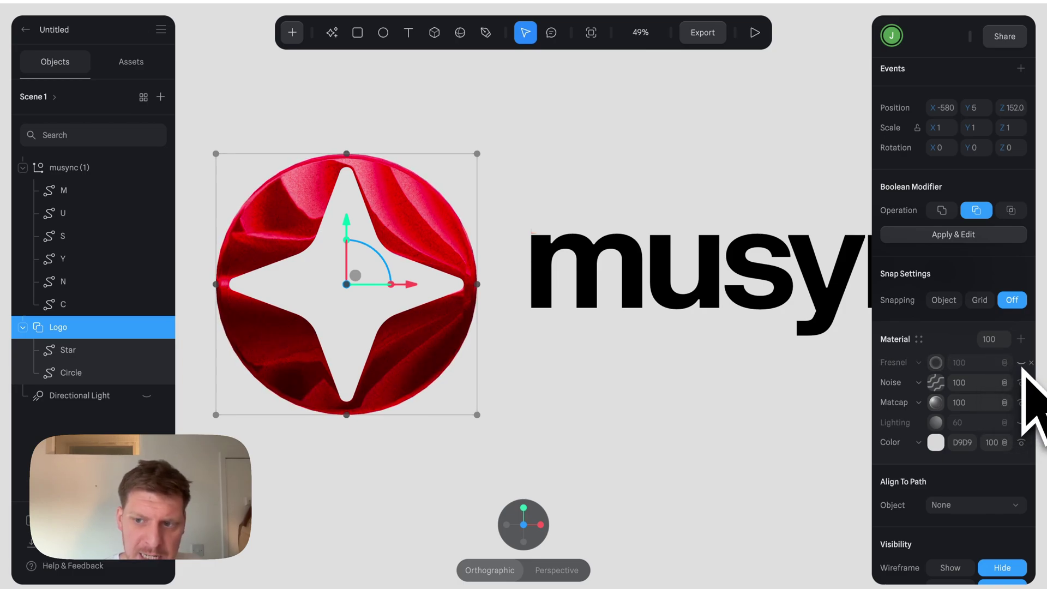
{"action": "left_click", "coordinate": [1022, 363]}
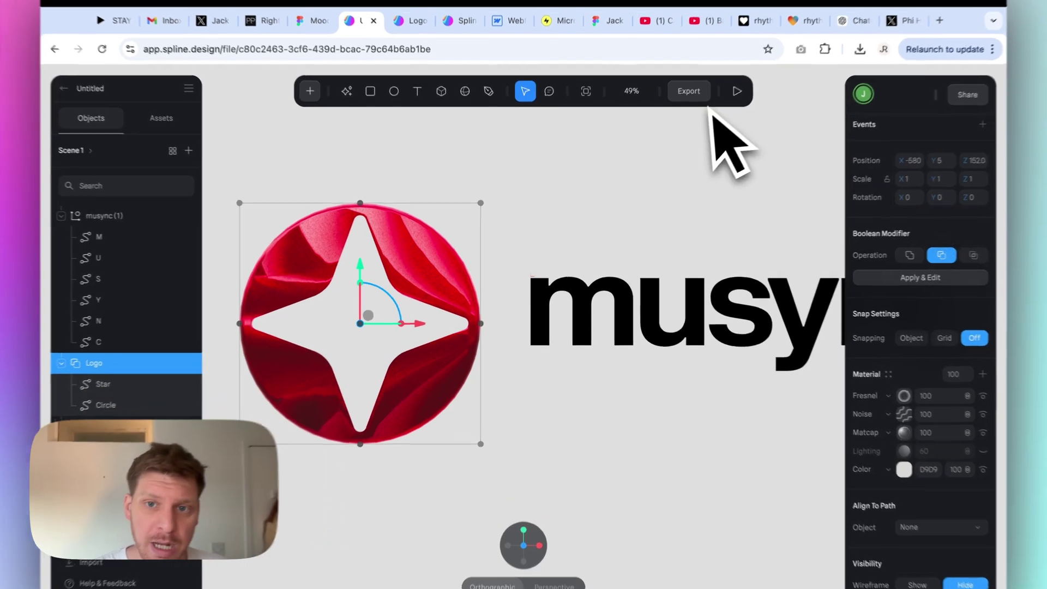
Run the export performance test and delete the unused Default Color asset it flags
{"action": "left_click", "coordinate": [679, 101]}
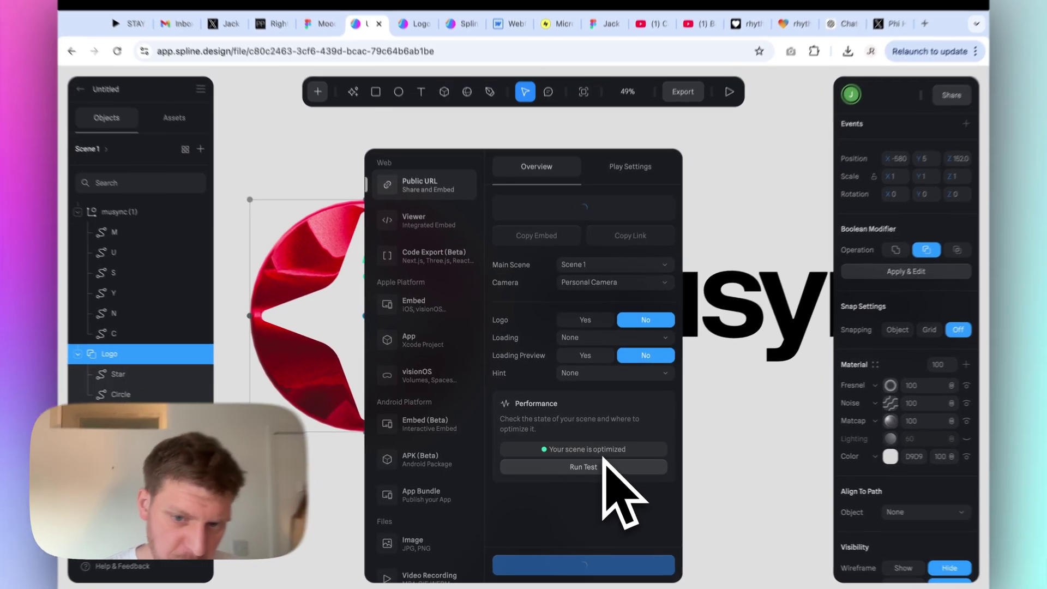
{"action": "left_click", "coordinate": [599, 464]}
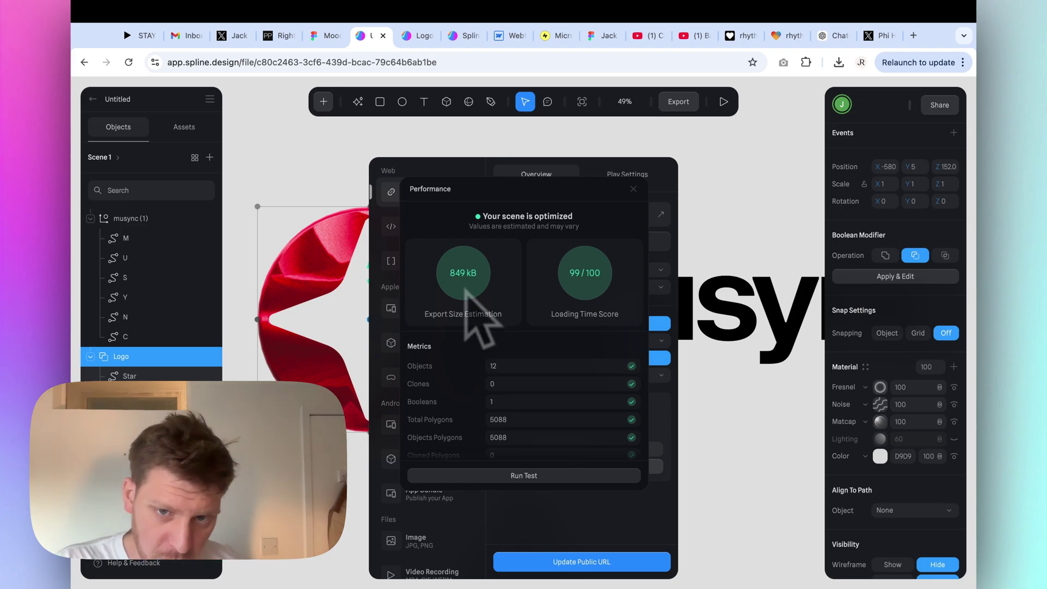
{"action": "scroll", "coordinate": [548, 352], "scroll_direction": "down", "scroll_amount": 4}
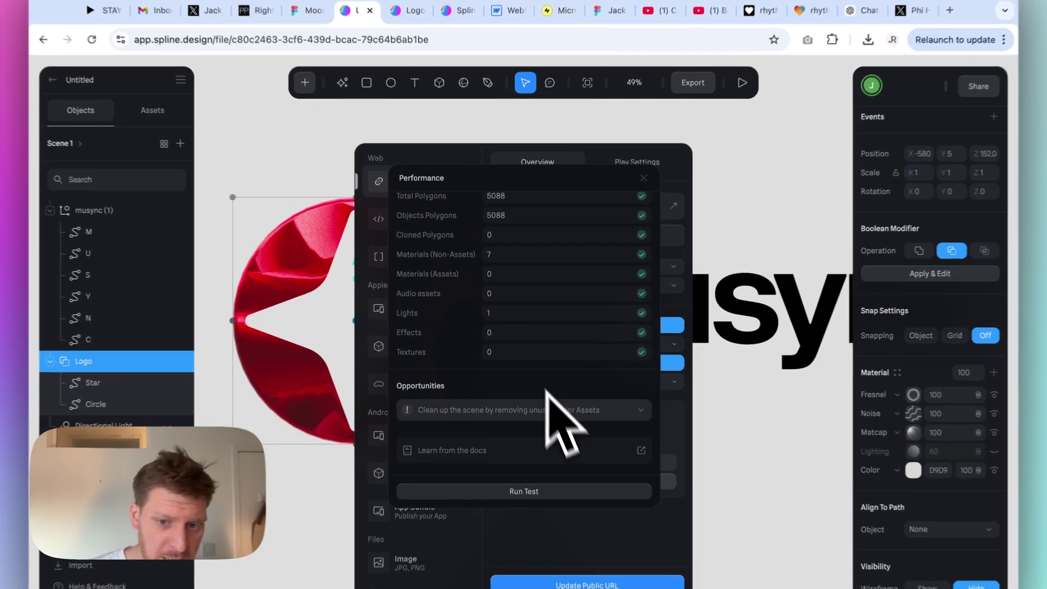
{"action": "left_click", "coordinate": [550, 401]}
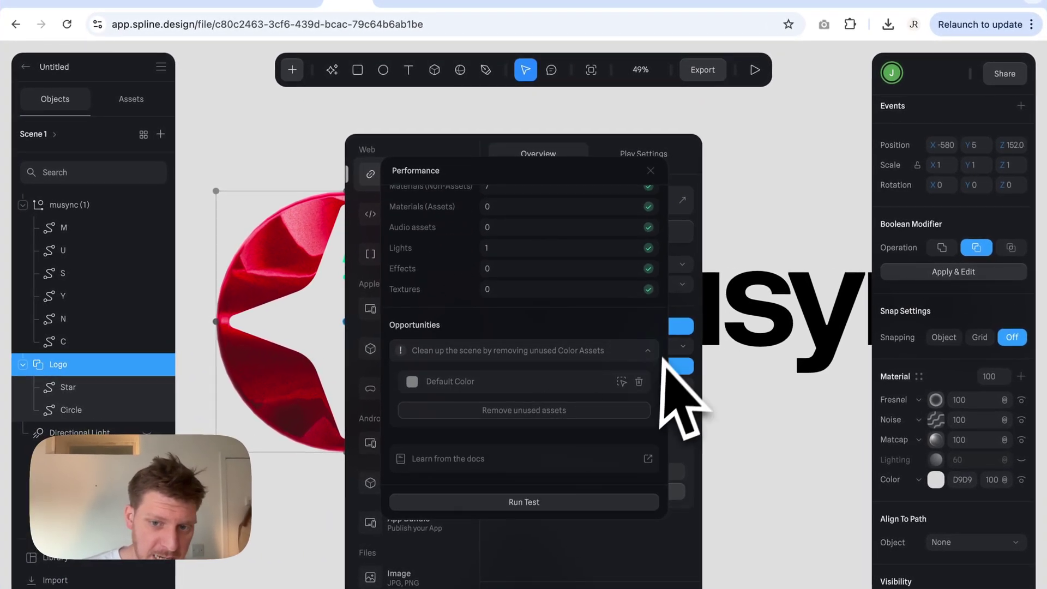
{"action": "left_click", "coordinate": [641, 385]}
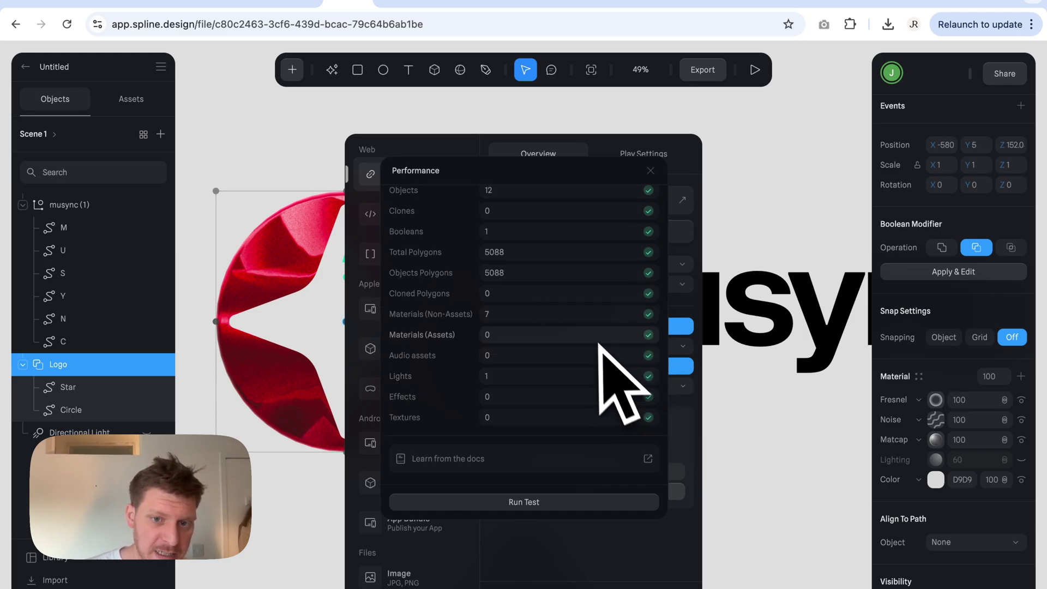
{"action": "scroll", "coordinate": [600, 345], "scroll_direction": "up", "scroll_amount": 5}
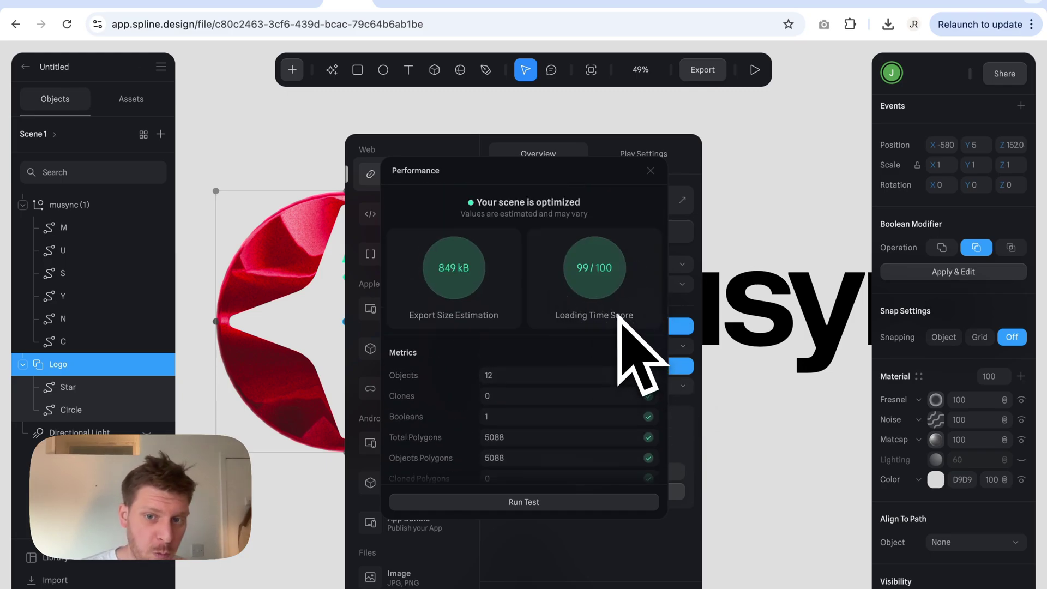
{"action": "left_click", "coordinate": [651, 171]}
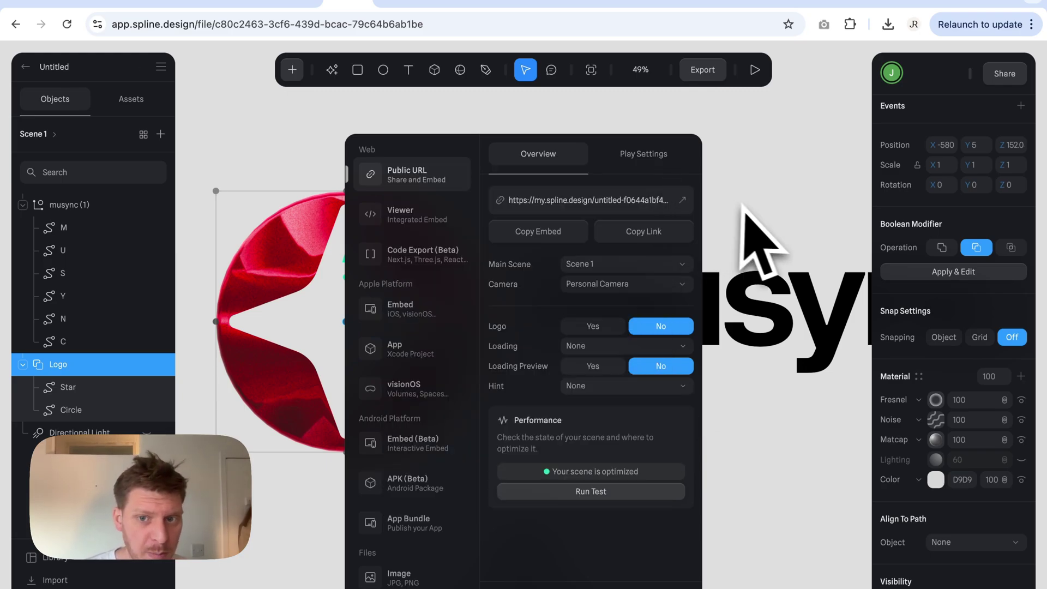
{"action": "left_click", "coordinate": [748, 227]}
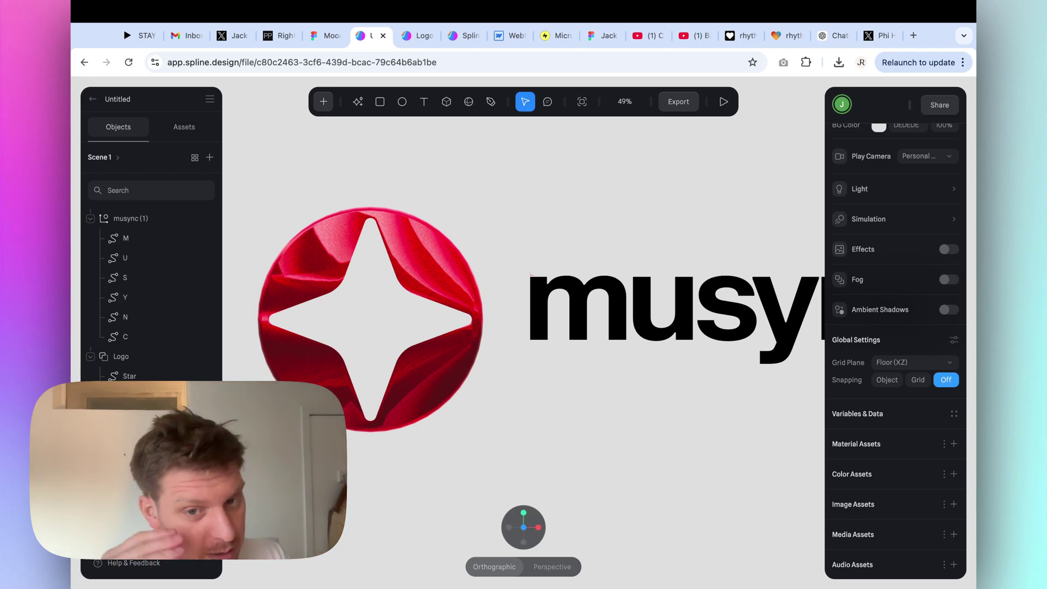
Select the red Logo and save its layered material as a new material asset
{"action": "left_click", "coordinate": [461, 293]}
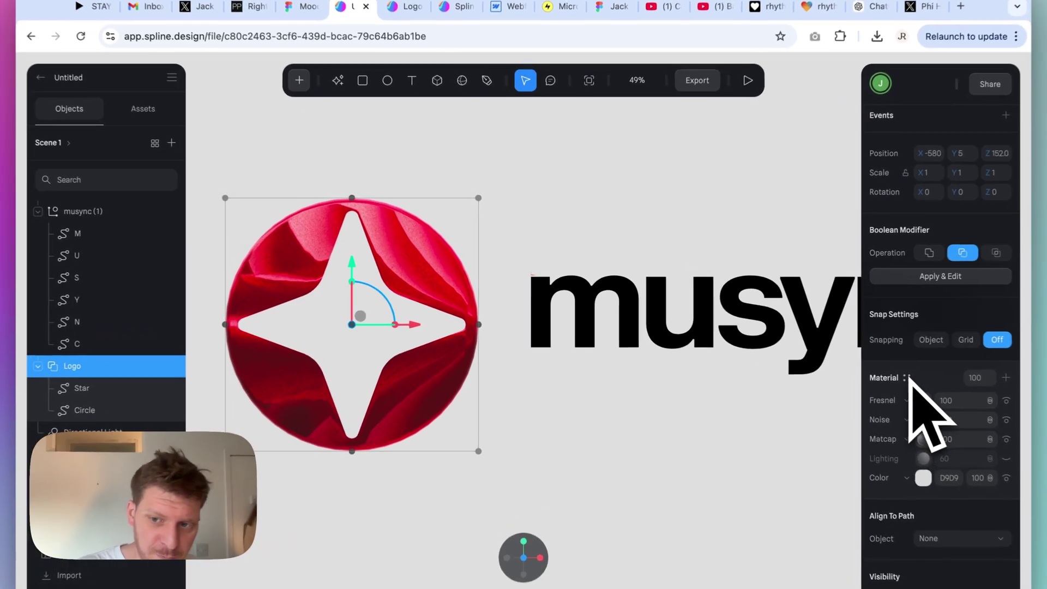
{"action": "left_click", "coordinate": [865, 367]}
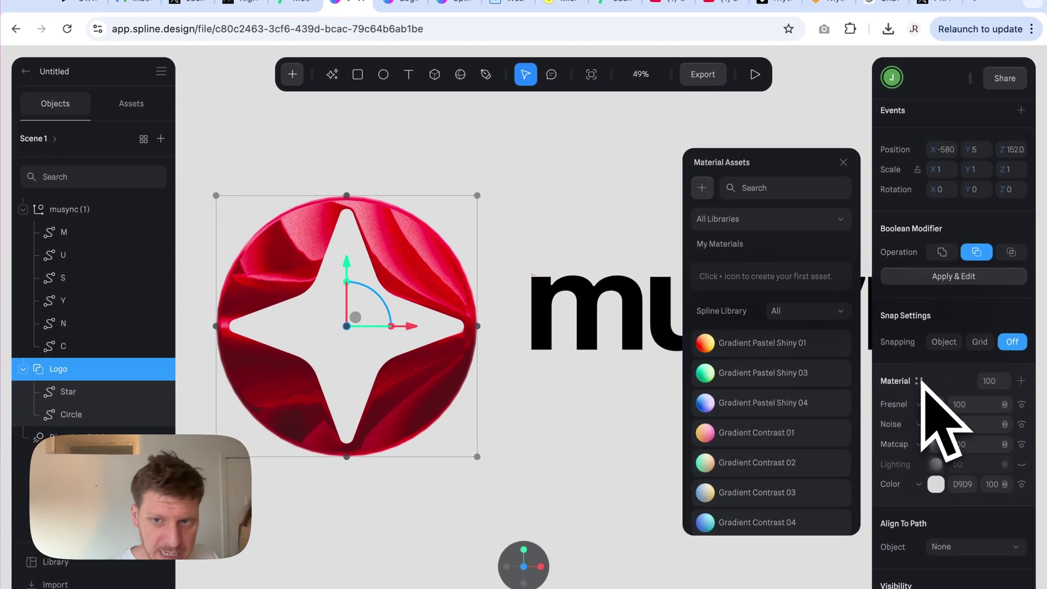
{"action": "left_click", "coordinate": [705, 190]}
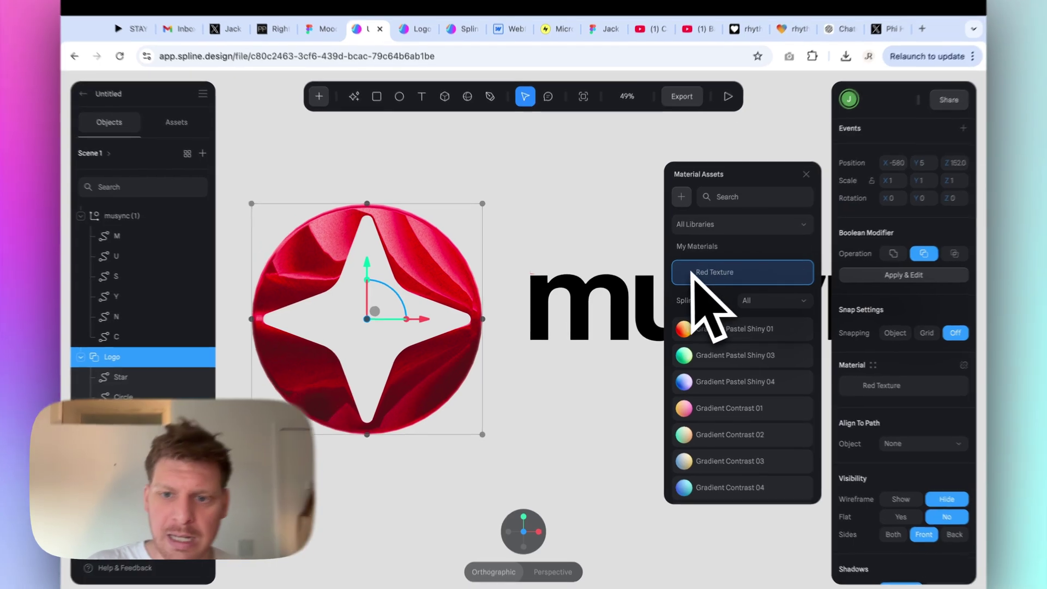
Select the musync wordmark and apply the saved Red Texture material asset to it
{"action": "left_click", "coordinate": [600, 266]}
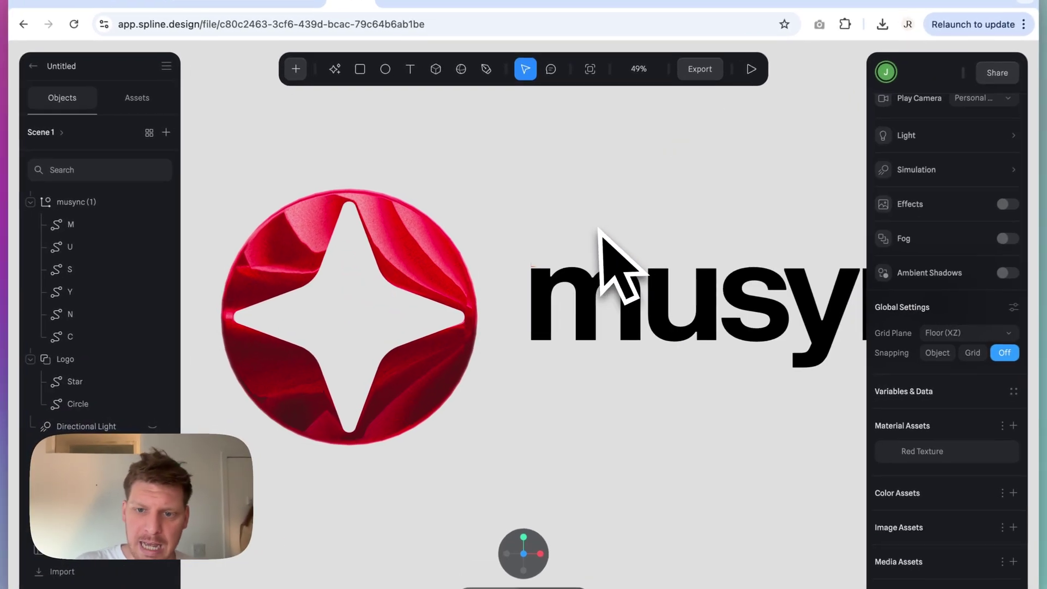
{"action": "left_click", "coordinate": [471, 280]}
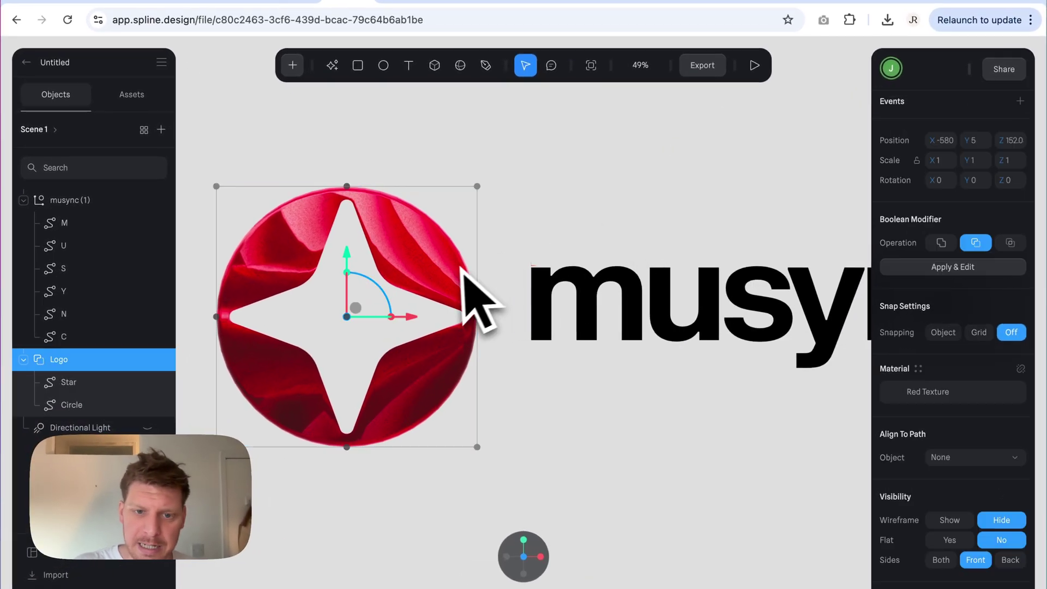
{"action": "left_click", "coordinate": [627, 328]}
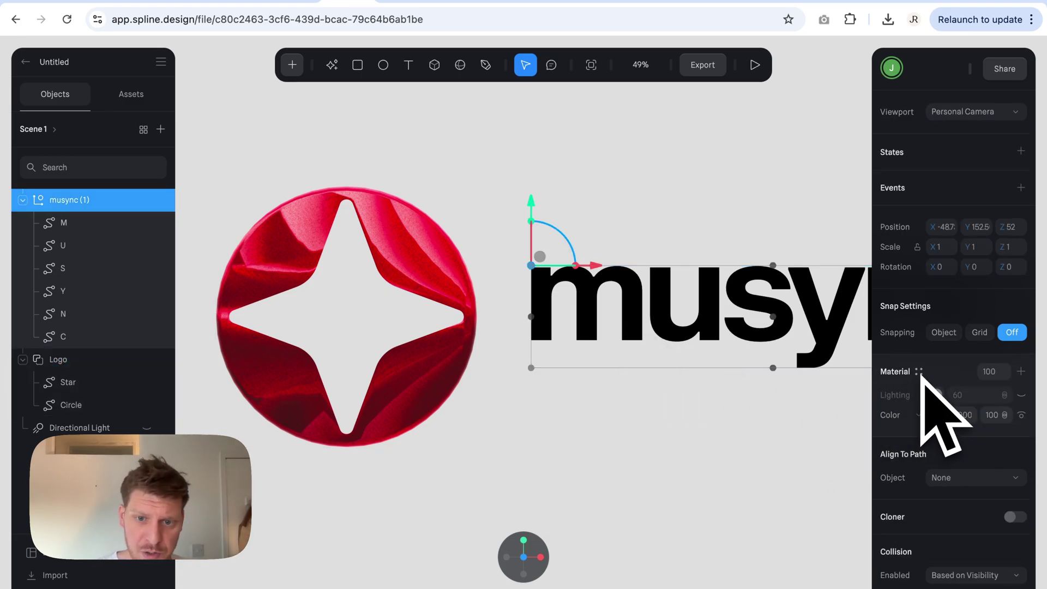
{"action": "left_click", "coordinate": [920, 373]}
{"action": "left_click", "coordinate": [759, 264]}
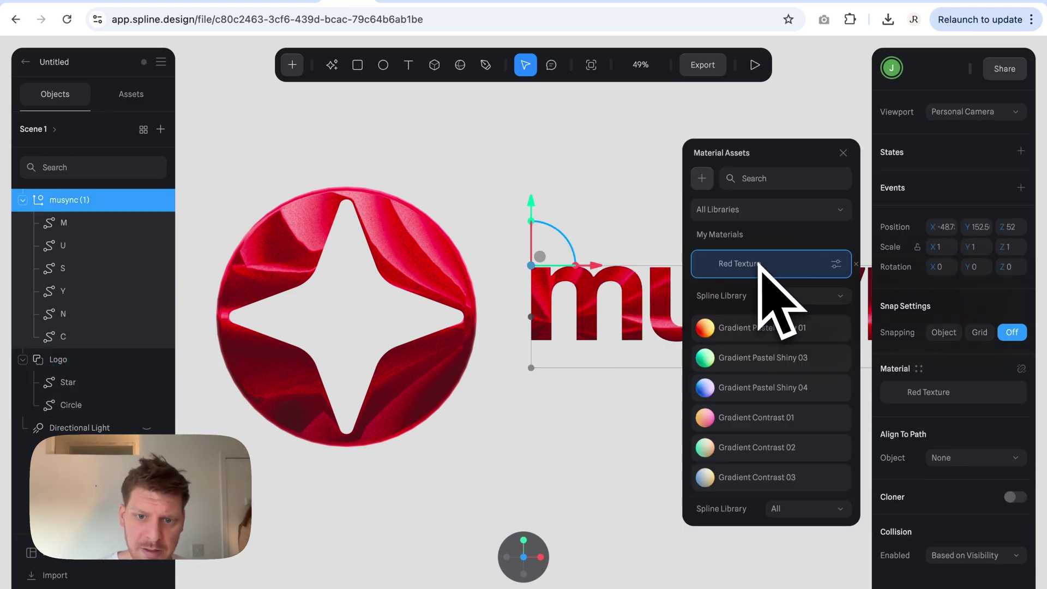
{"action": "left_click", "coordinate": [626, 245]}
{"action": "scroll", "coordinate": [627, 229], "scroll_direction": "down", "scroll_amount": 5}
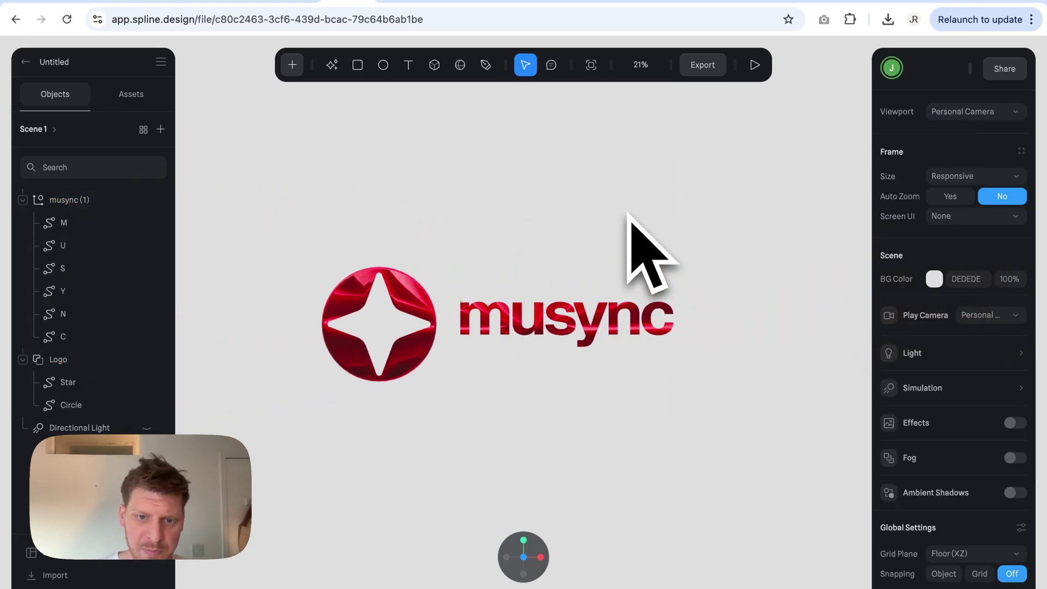
{"action": "scroll", "coordinate": [476, 392], "scroll_direction": "up", "scroll_amount": 3}
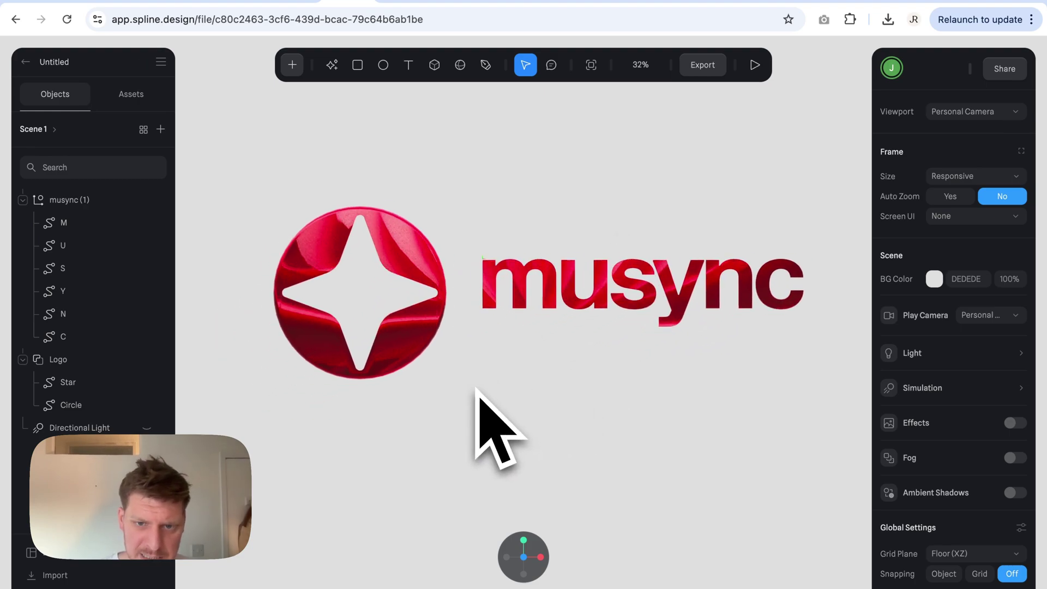
{"action": "scroll", "coordinate": [476, 392], "scroll_direction": "down", "scroll_amount": 2}
{"action": "left_click", "coordinate": [537, 285]}
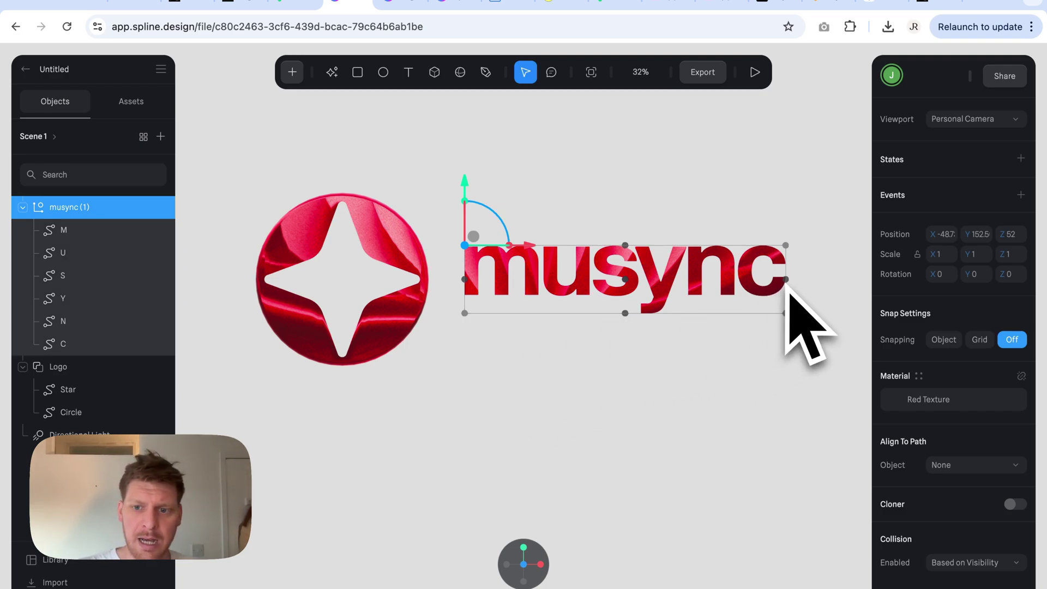
Scale the musync wordmark up to about 1.98 and nudge it into place beside the logo
{"action": "left_click_drag", "start_coordinate": [788, 287], "coordinate": [977, 299]}
{"action": "scroll", "coordinate": [786, 330], "scroll_direction": "down", "scroll_amount": 5}
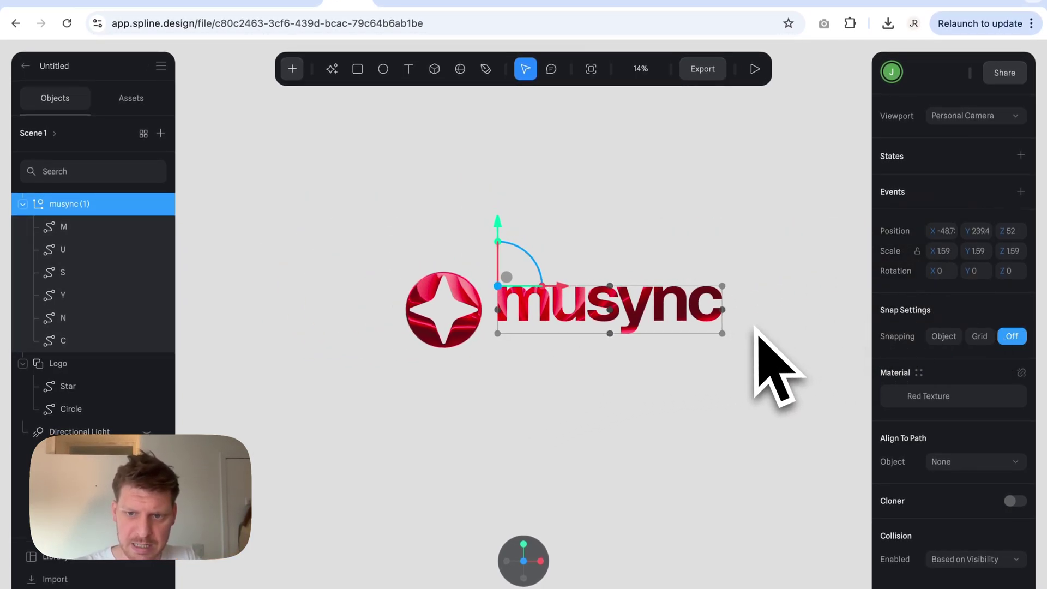
{"action": "left_click_drag", "start_coordinate": [729, 315], "coordinate": [780, 325]}
{"action": "left_click_drag", "start_coordinate": [718, 306], "coordinate": [678, 305]}
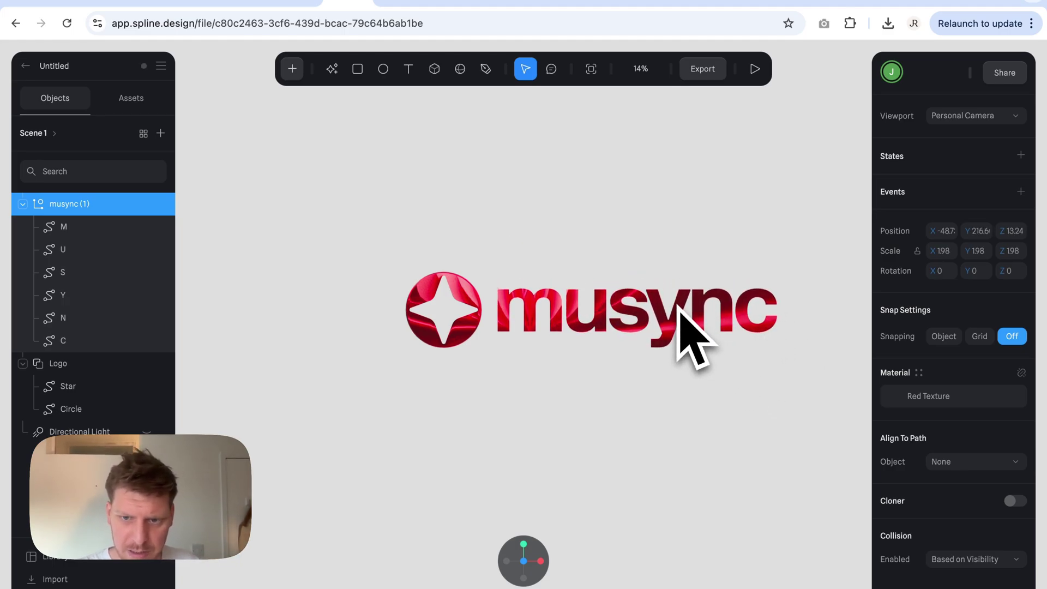
{"action": "left_click", "coordinate": [663, 425]}
{"action": "left_click", "coordinate": [650, 338]}
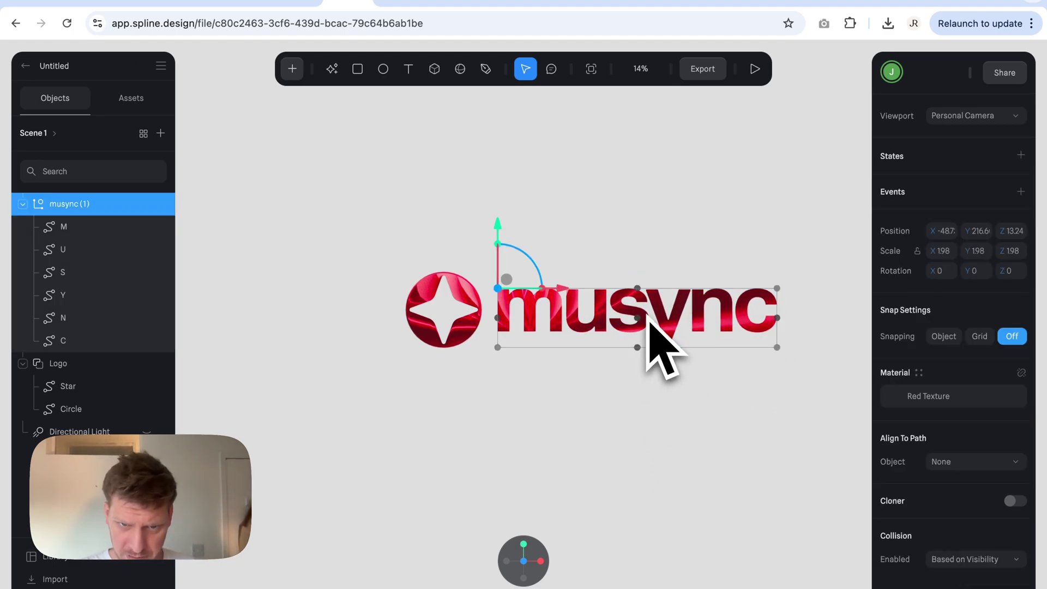
{"action": "left_click_drag", "start_coordinate": [649, 338], "coordinate": [648, 317]}
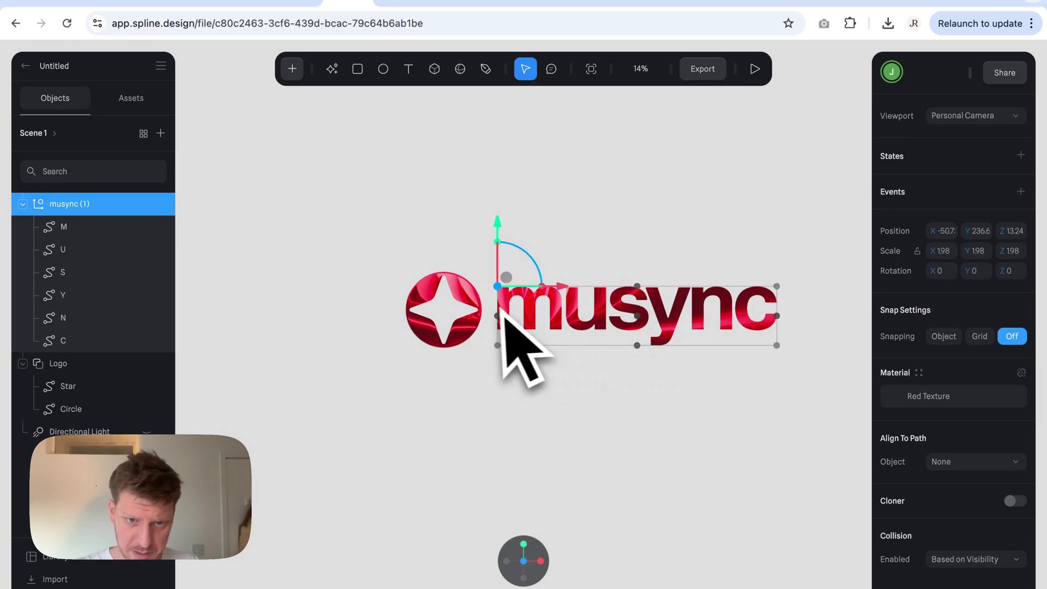
{"action": "left_click", "coordinate": [478, 318]}
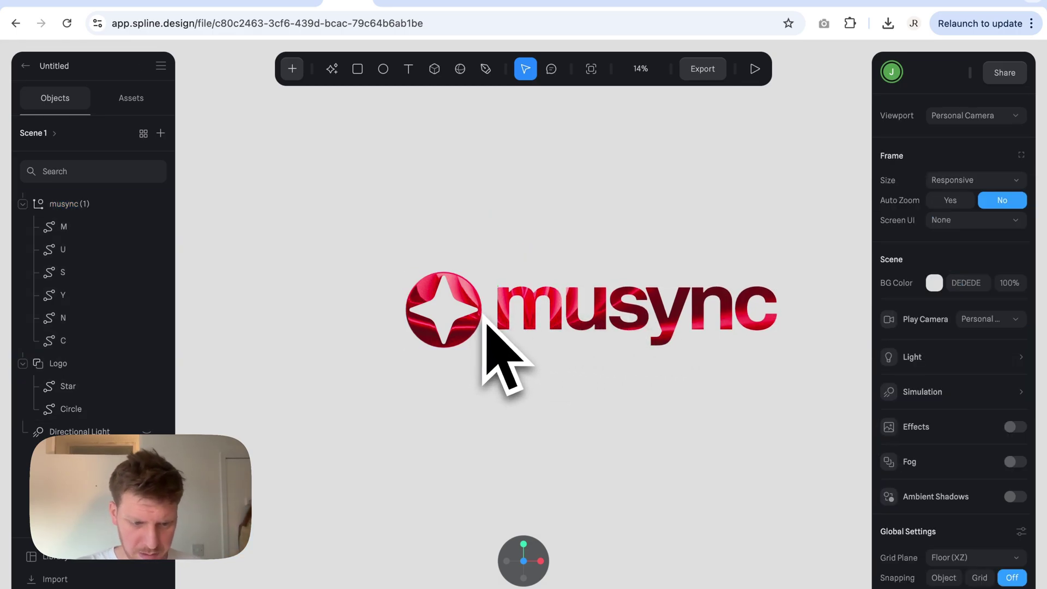
Centre the Logo and musync wordmark on each other on Y and Z, leaving X unchanged
{"action": "left_click", "coordinate": [482, 324]}
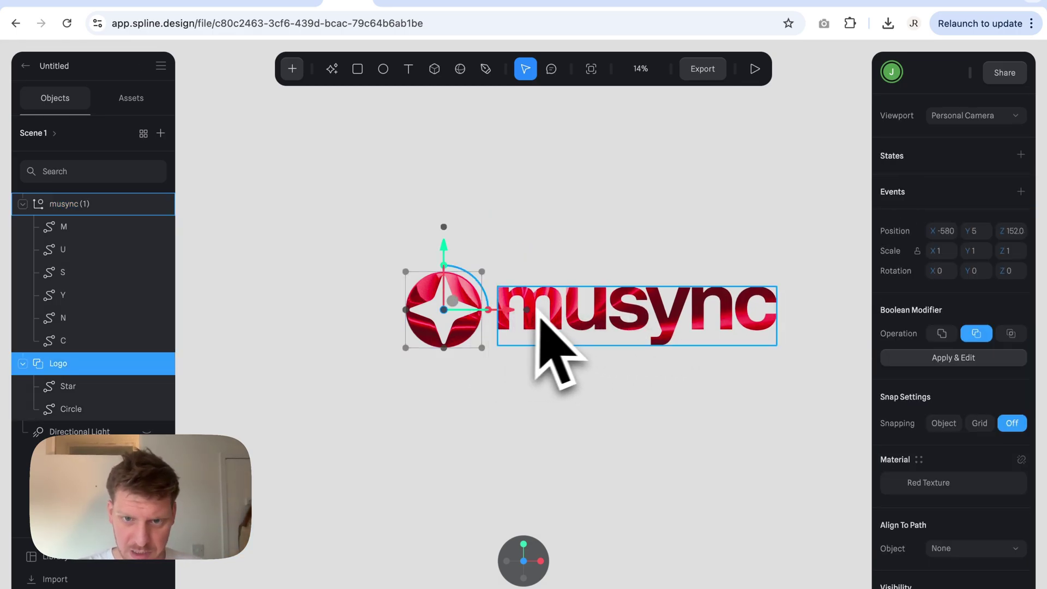
{"action": "left_click", "coordinate": [561, 311], "text": "shift"}
{"action": "left_click", "coordinate": [942, 178]}
{"action": "left_click", "coordinate": [956, 224]}
{"action": "key", "text": "super+z"}
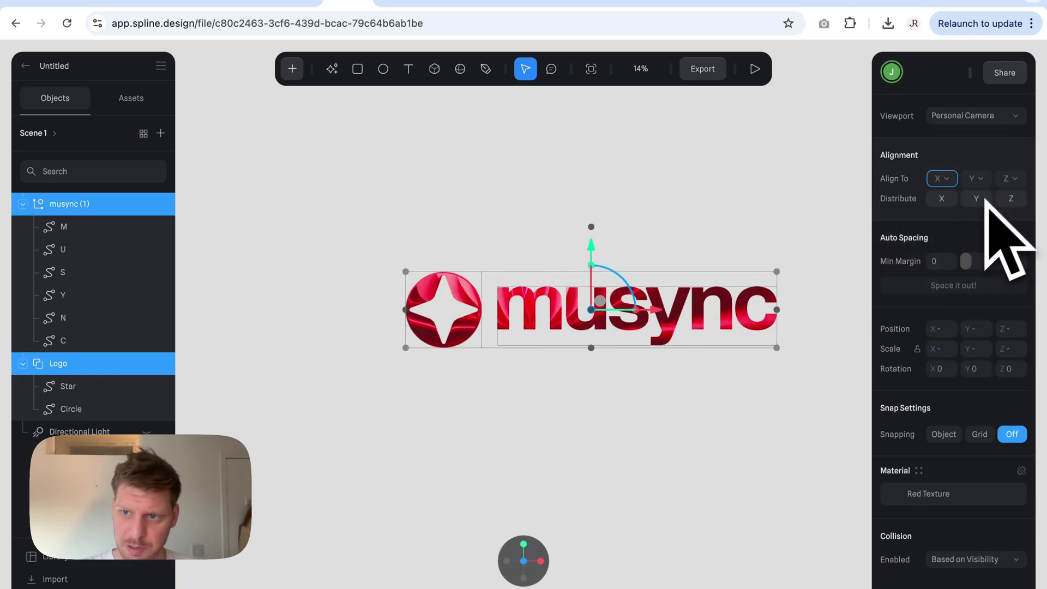
{"action": "left_click", "coordinate": [976, 179]}
{"action": "left_click", "coordinate": [978, 225]}
{"action": "left_click", "coordinate": [1011, 184]}
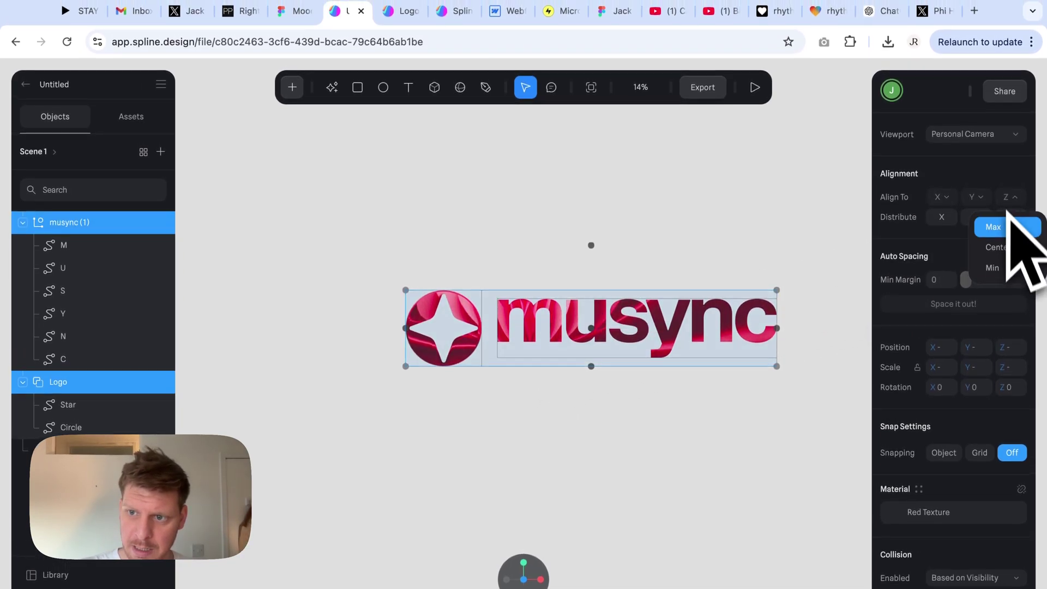
{"action": "left_click", "coordinate": [1013, 229]}
{"action": "left_click", "coordinate": [771, 255]}
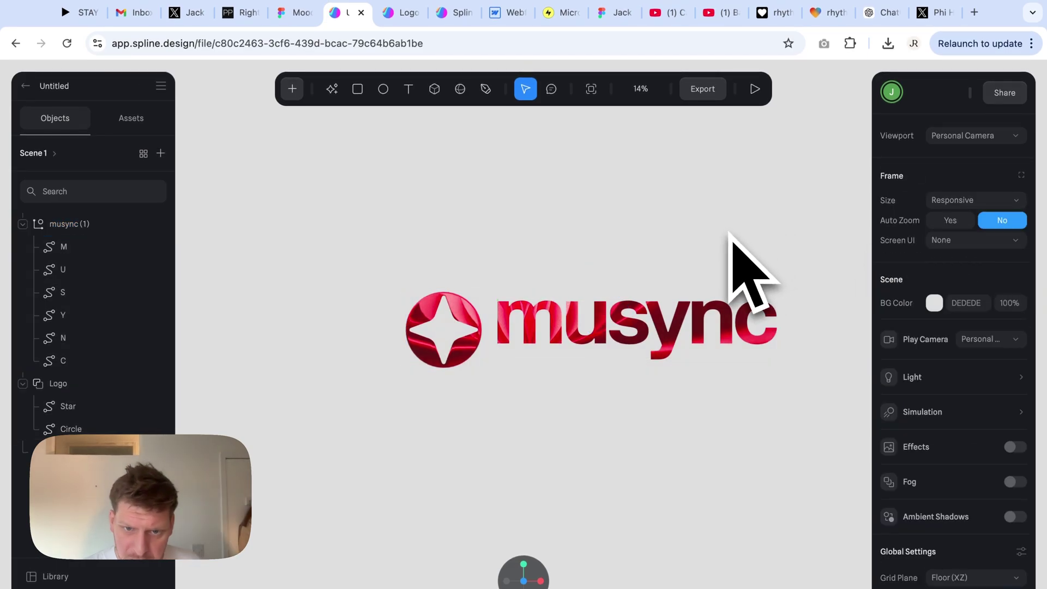
{"action": "left_click", "coordinate": [662, 323]}
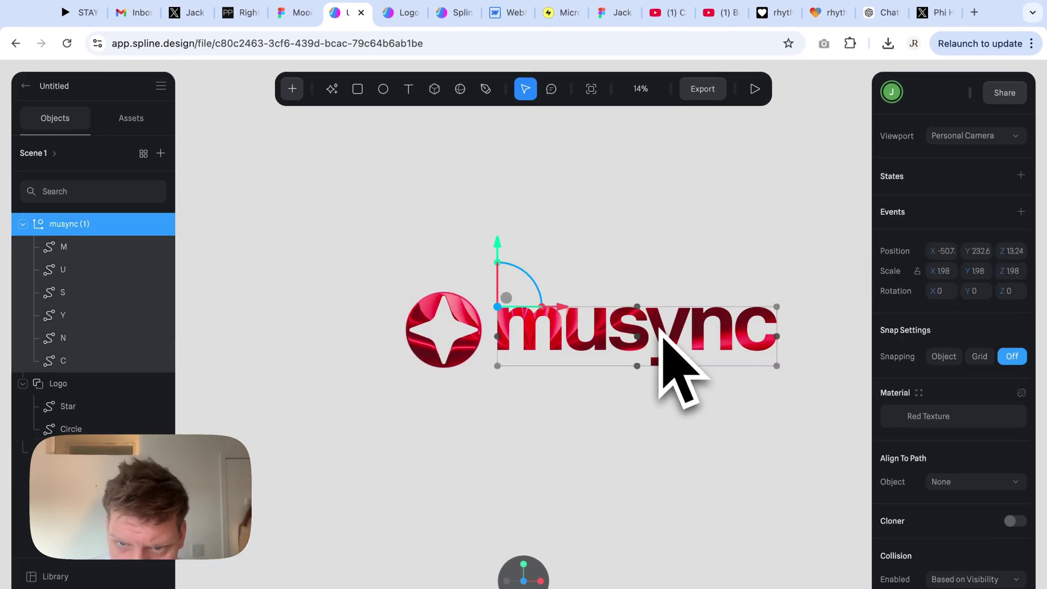
{"action": "left_click", "coordinate": [667, 377]}
{"action": "scroll", "coordinate": [586, 423], "scroll_direction": "up", "scroll_amount": 5}
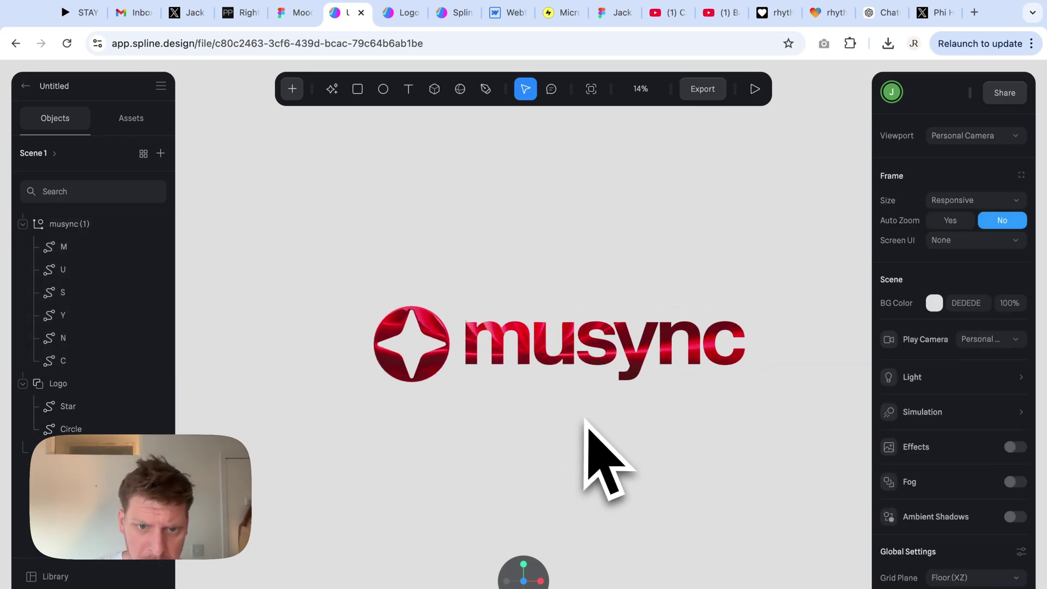
{"action": "left_click", "coordinate": [757, 90]}
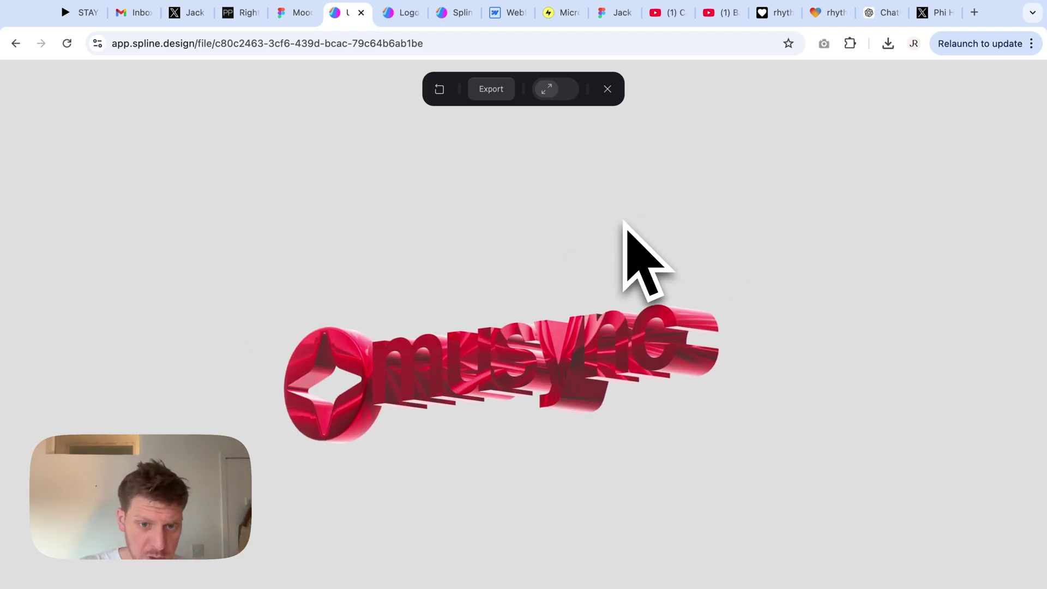
{"action": "left_click", "coordinate": [296, 12]}
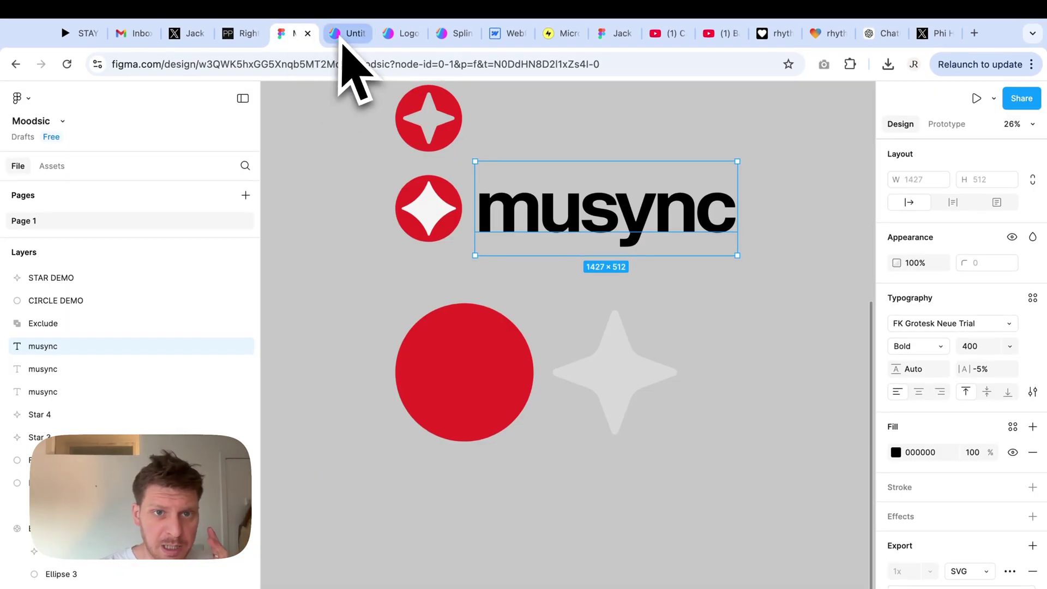
{"action": "left_click", "coordinate": [344, 33]}
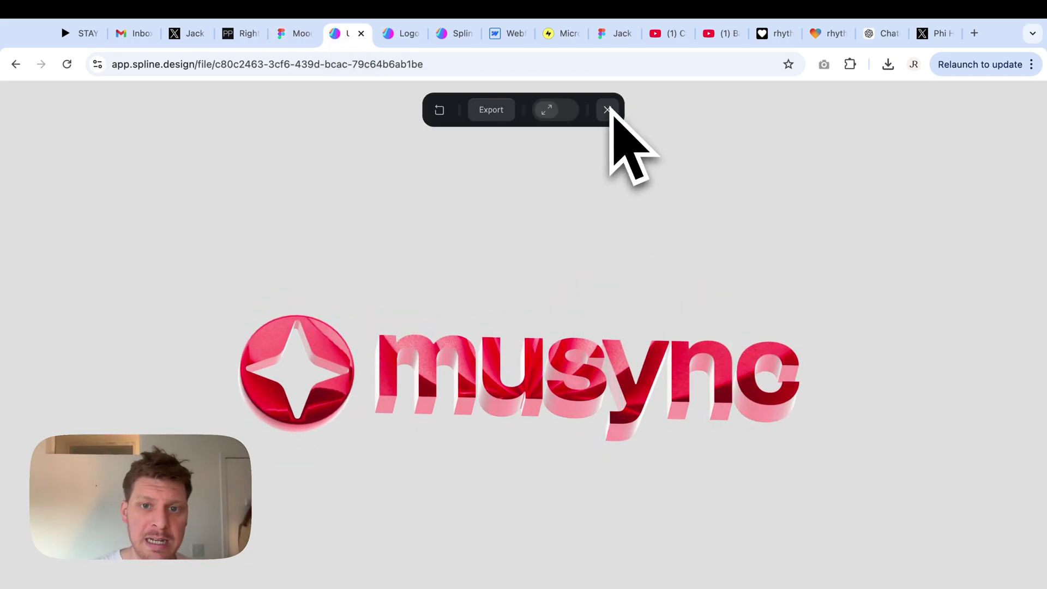
{"action": "left_click", "coordinate": [608, 109]}
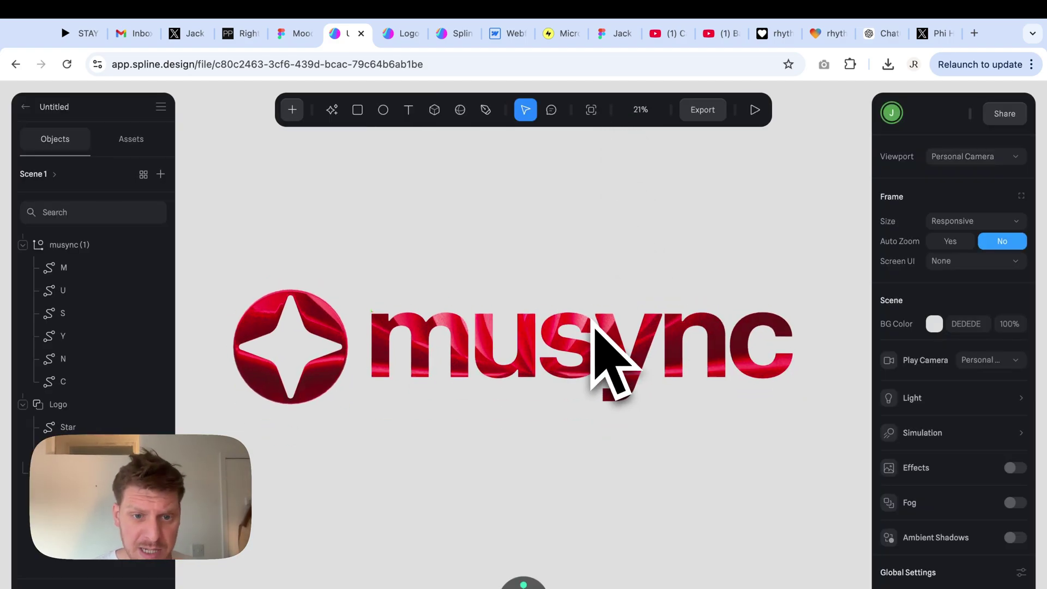